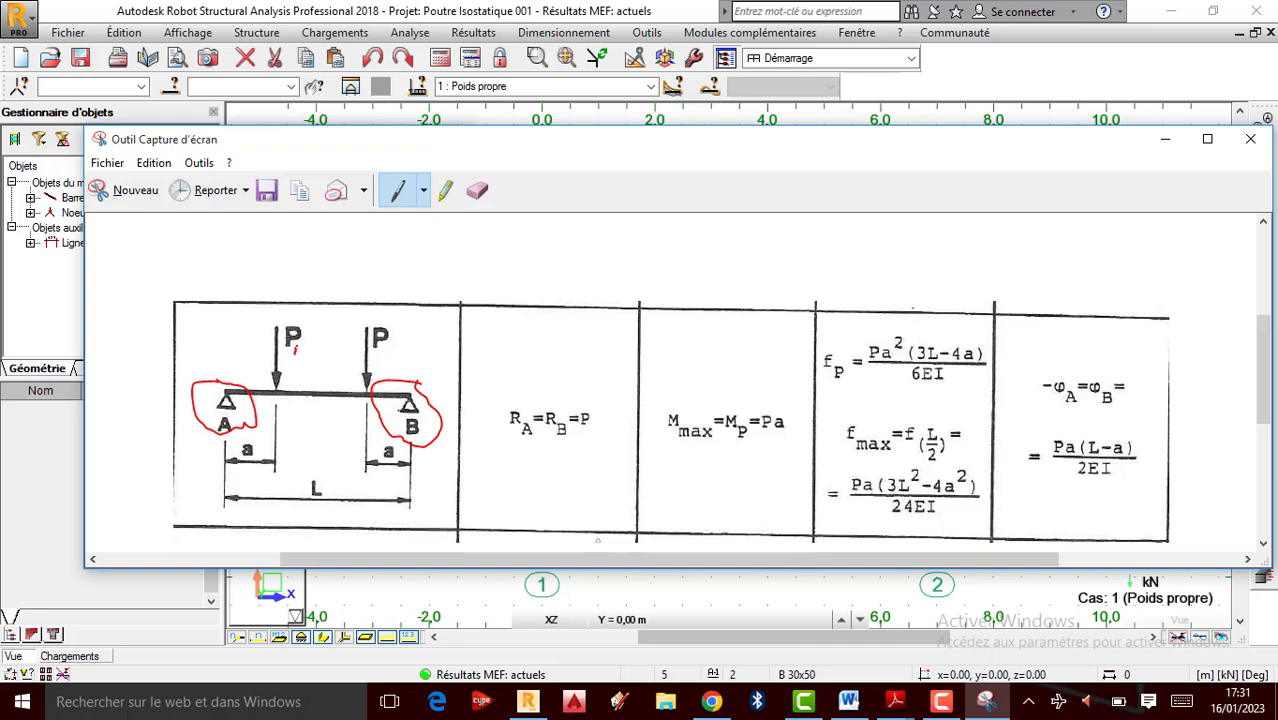
# Handwrite the beam data on the captured diagram: loads P1 and P2, P = 10 kN, a = 2 m and L = 7 m.
pyautogui.moveTo(295, 351); pyautogui.dragTo(296, 358)
pyautogui.moveTo(385, 343); pyautogui.dragTo(393, 358)
pyautogui.moveTo(189, 318)
pyautogui.mouseDown()
pyautogui.moveTo(188, 347)
pyautogui.moveTo(211, 315)
pyautogui.moveTo(223, 356)
pyautogui.moveTo(240, 336)
pyautogui.moveTo(268, 353)
pyautogui.mouseUp()
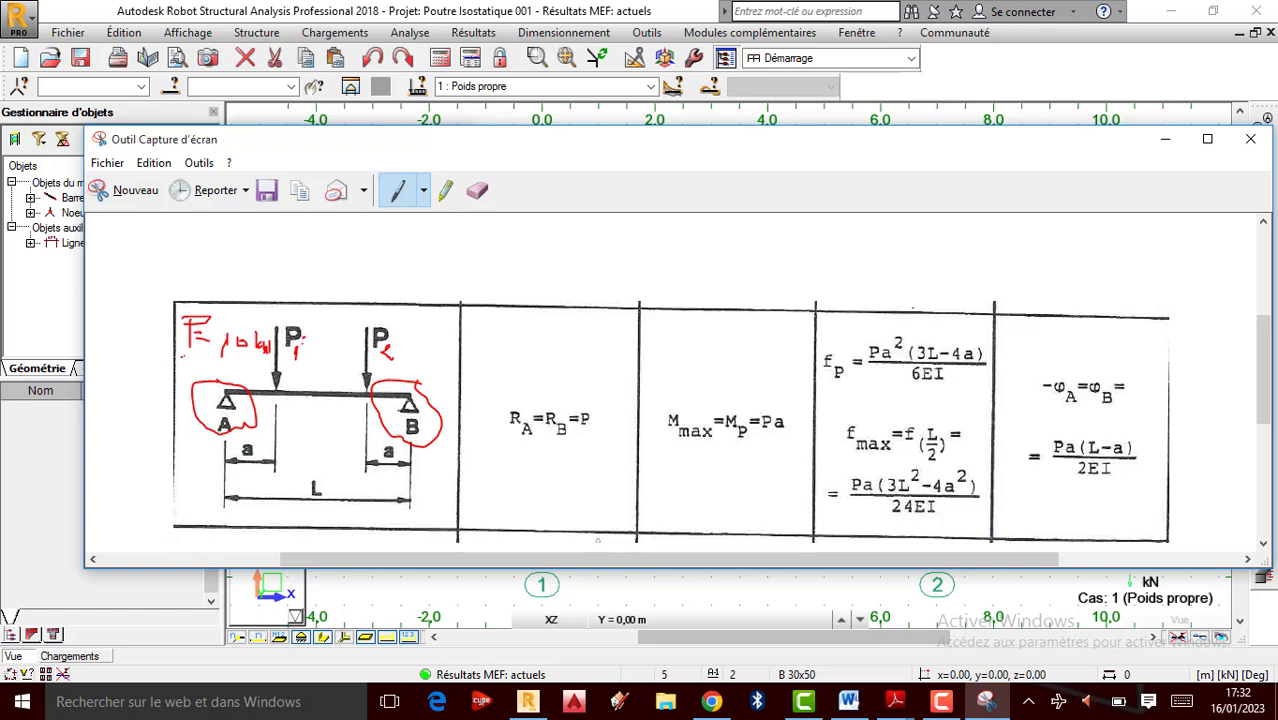
pyautogui.moveTo(182, 354)
pyautogui.mouseDown()
pyautogui.moveTo(200, 378)
pyautogui.moveTo(216, 356)
pyautogui.moveTo(248, 369)
pyautogui.mouseUp()
pyautogui.moveTo(175, 269); pyautogui.dragTo(265, 287)
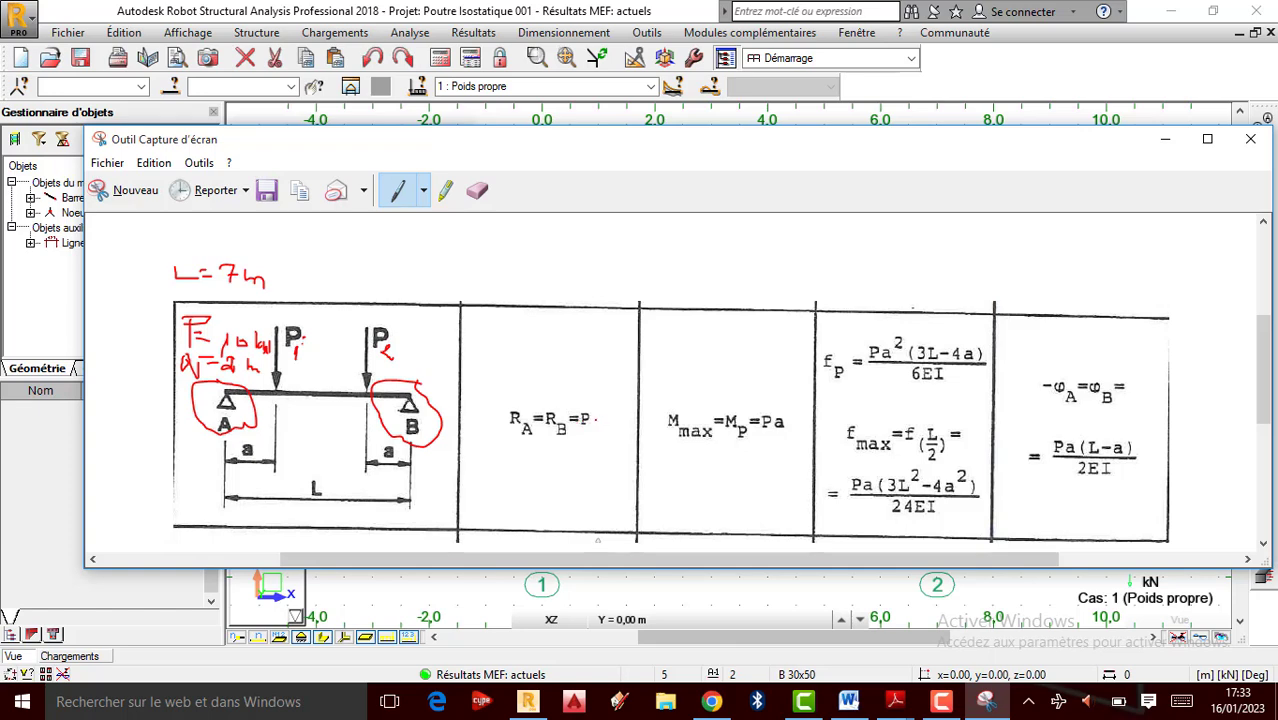
# Handwrite the results beside the formulas: reactions = 10 kN, maximum moment 10 kN × 2 m = 20 kN·m, and minimum moment = 0.
pyautogui.moveTo(594, 424)
pyautogui.mouseDown()
pyautogui.moveTo(616, 414)
pyautogui.moveTo(617, 432)
pyautogui.moveTo(622, 415)
pyautogui.moveTo(631, 436)
pyautogui.moveTo(650, 436)
pyautogui.mouseUp()
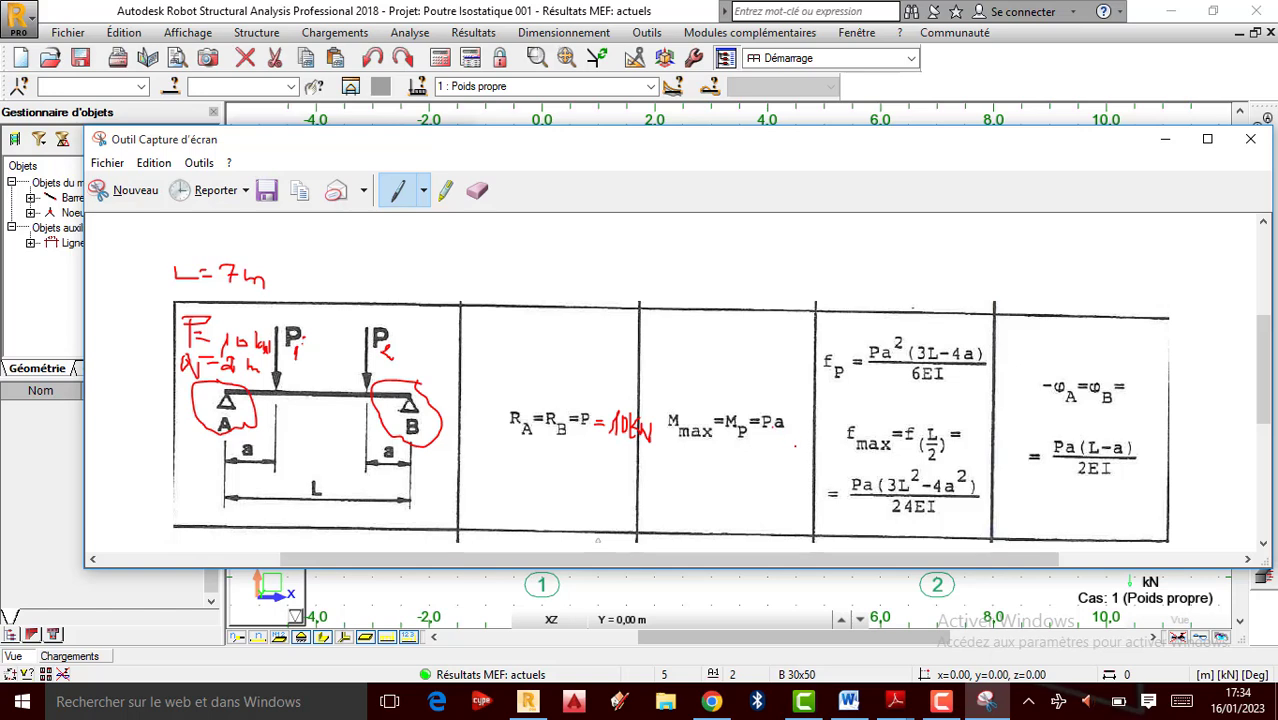
pyautogui.moveTo(763, 387)
pyautogui.mouseDown()
pyautogui.moveTo(768, 397)
pyautogui.moveTo(757, 366)
pyautogui.moveTo(759, 388)
pyautogui.moveTo(790, 364)
pyautogui.moveTo(804, 391)
pyautogui.mouseUp()
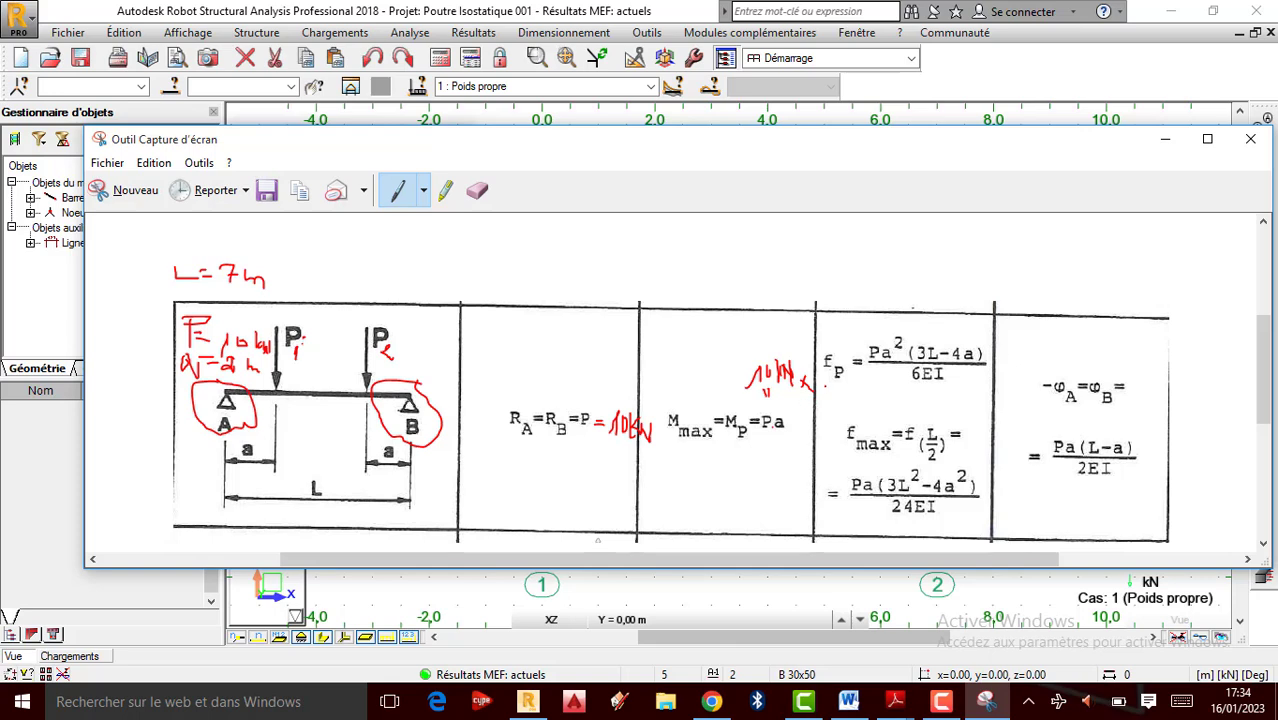
pyautogui.moveTo(825, 387)
pyautogui.mouseDown()
pyautogui.moveTo(844, 401)
pyautogui.moveTo(861, 386)
pyautogui.moveTo(877, 404)
pyautogui.mouseUp()
pyautogui.moveTo(766, 403)
pyautogui.mouseDown()
pyautogui.moveTo(825, 424)
pyautogui.moveTo(828, 413)
pyautogui.moveTo(822, 422)
pyautogui.moveTo(855, 433)
pyautogui.moveTo(853, 409)
pyautogui.moveTo(870, 407)
pyautogui.moveTo(898, 433)
pyautogui.mouseUp()
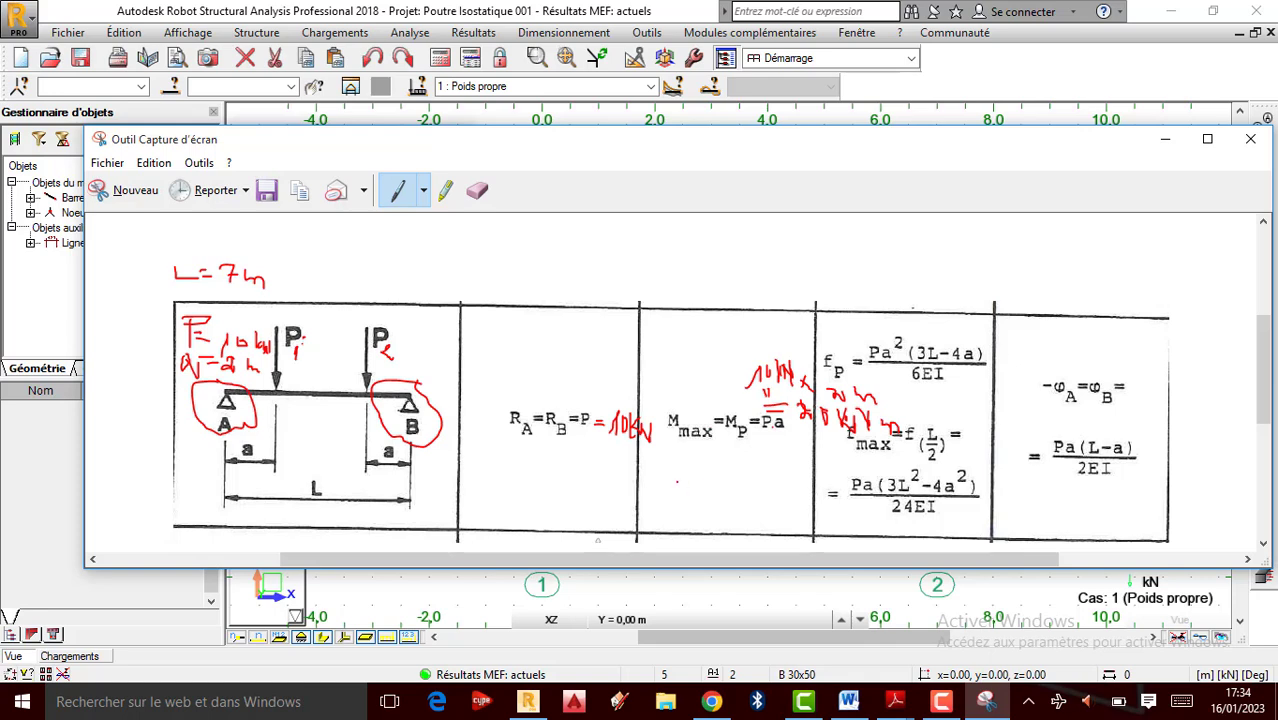
pyautogui.moveTo(662, 478)
pyautogui.mouseDown()
pyautogui.moveTo(672, 466)
pyautogui.moveTo(748, 504)
pyautogui.moveTo(797, 500)
pyautogui.mouseUp()
pyautogui.click(741, 477)
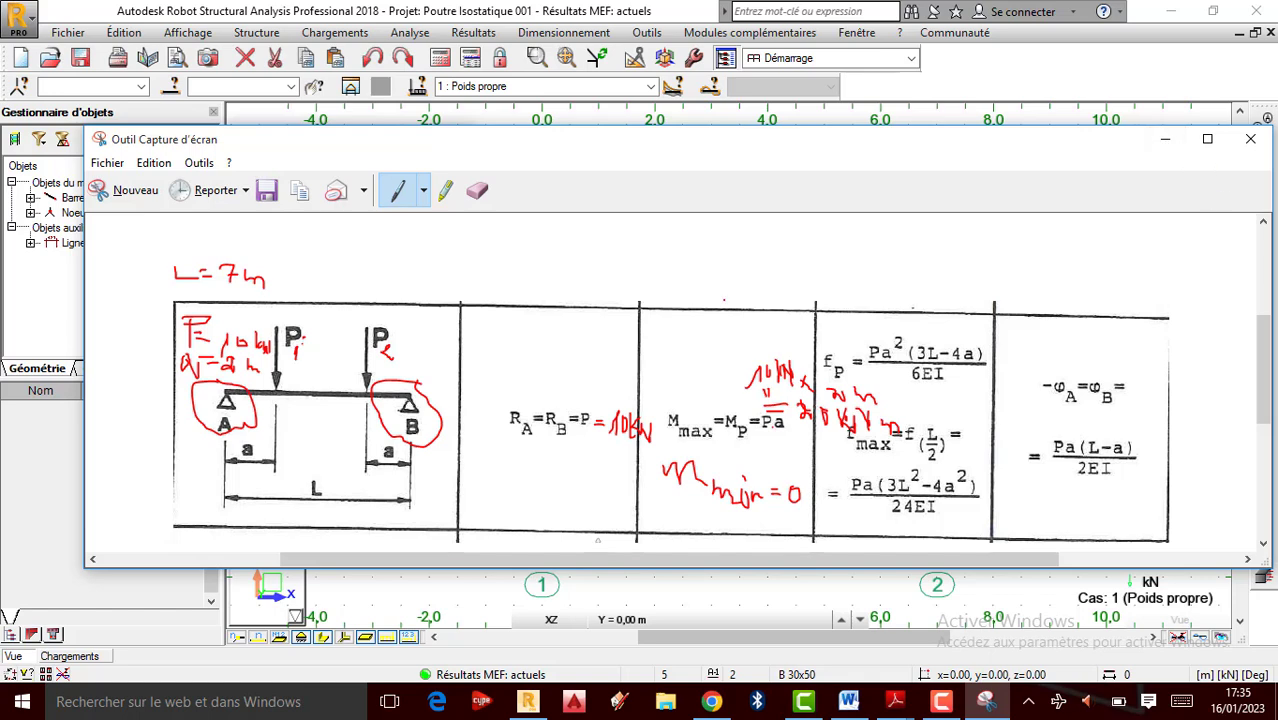
# Switch to Robot Structural Analysis and create a new project of the plane frame type.
pyautogui.click(1164, 139)
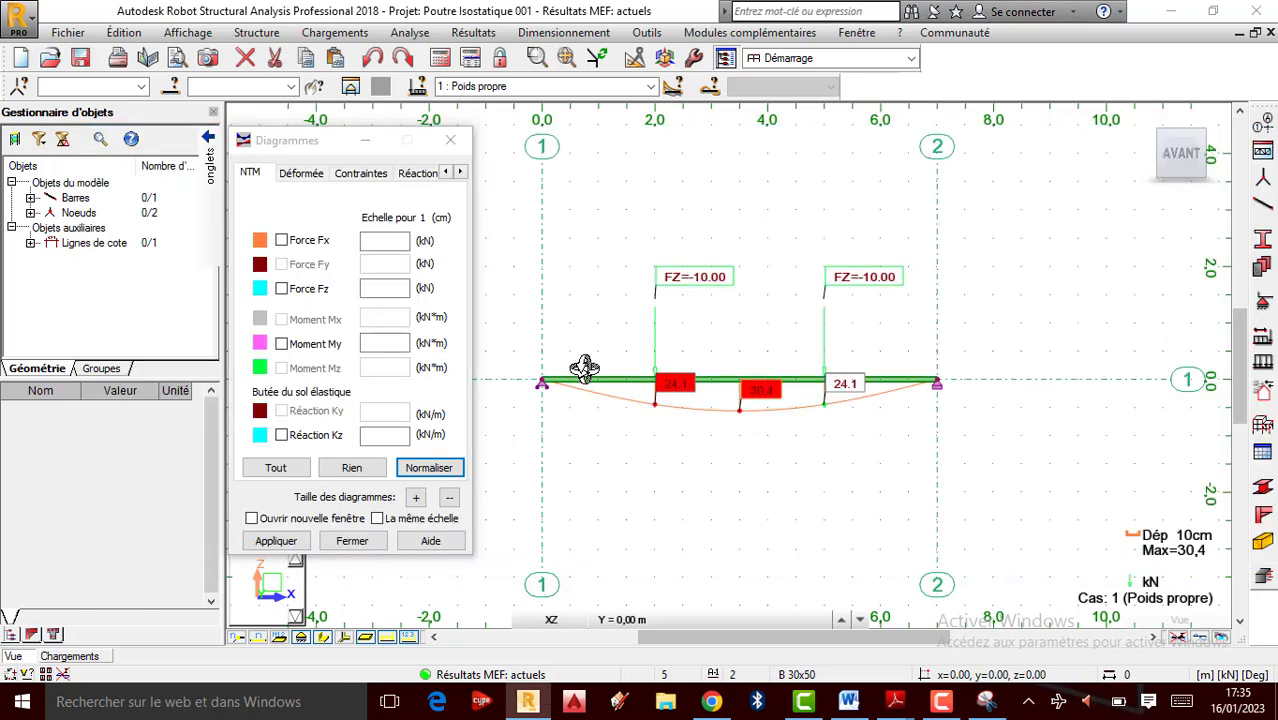
pyautogui.click(62, 35)
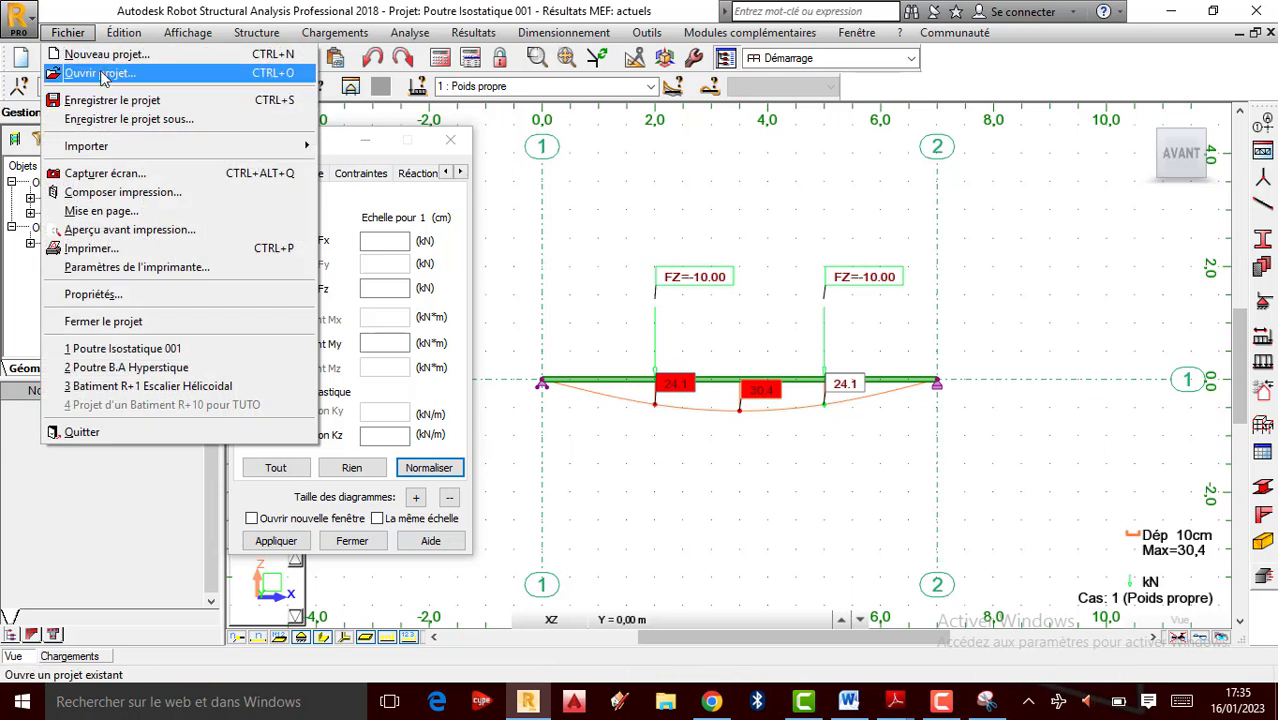
pyautogui.click(100, 54)
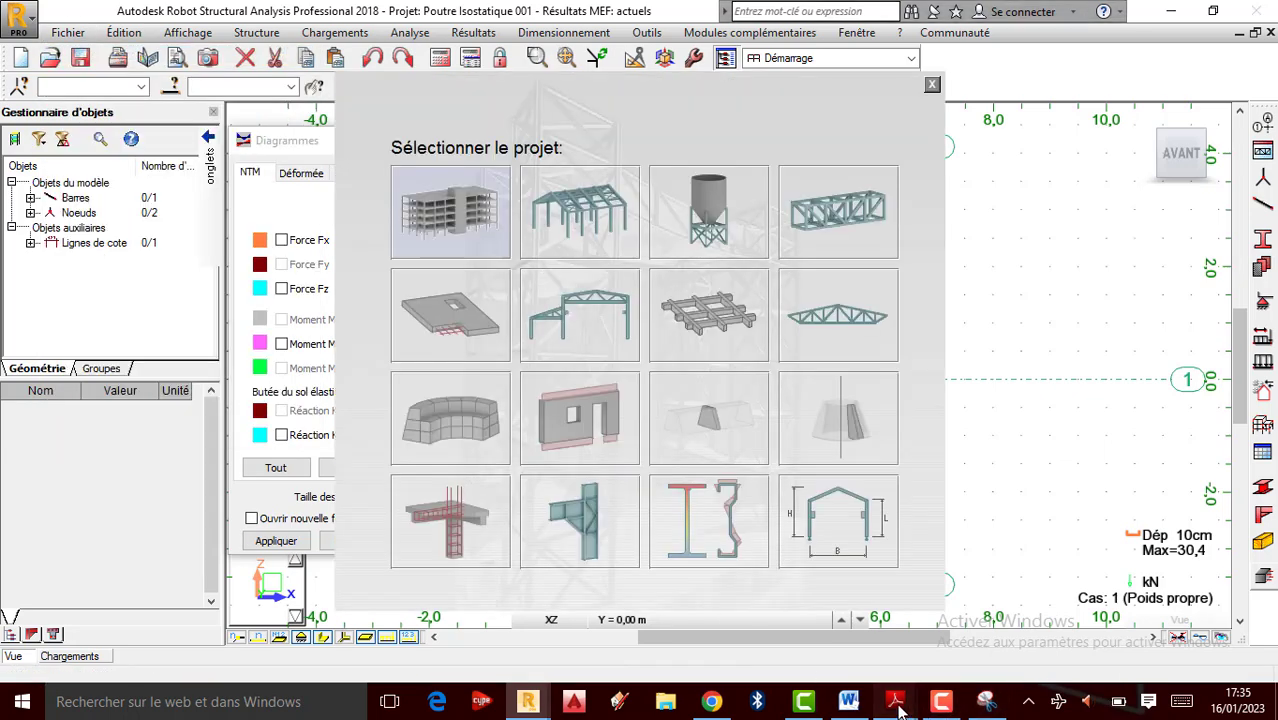
pyautogui.moveTo(896, 700)
pyautogui.click(1187, 632)
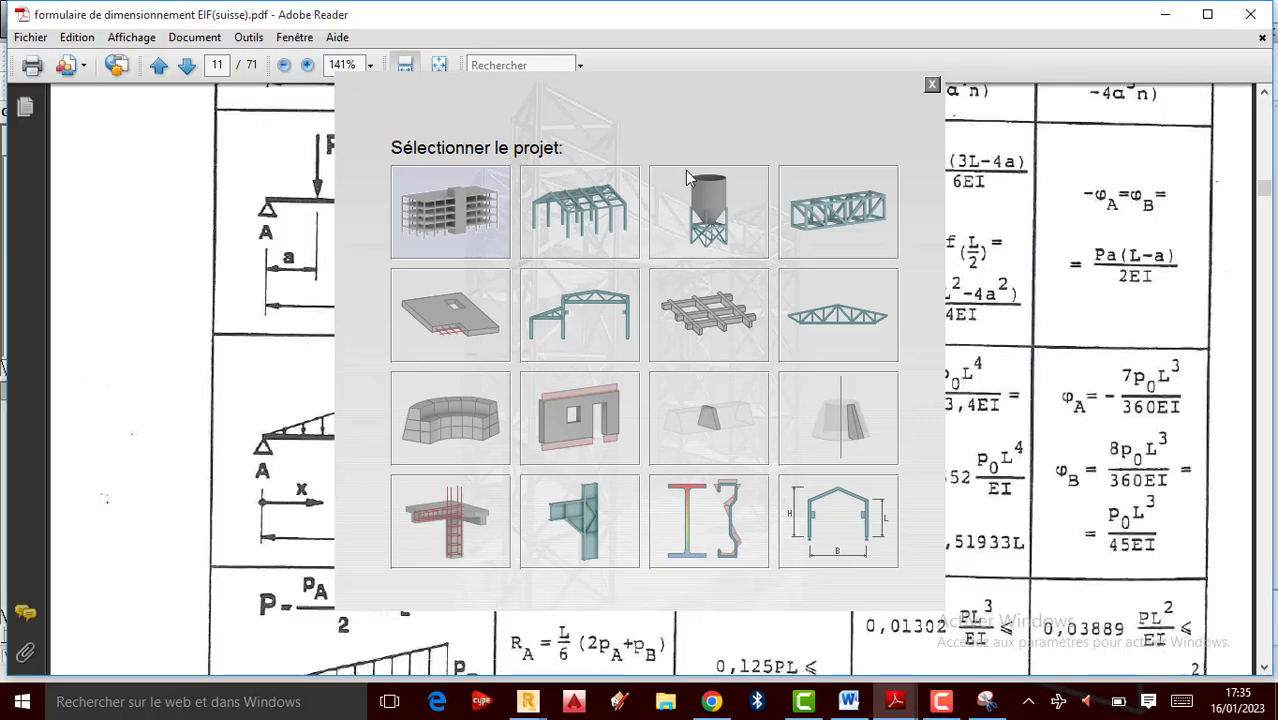
pyautogui.click(986, 700)
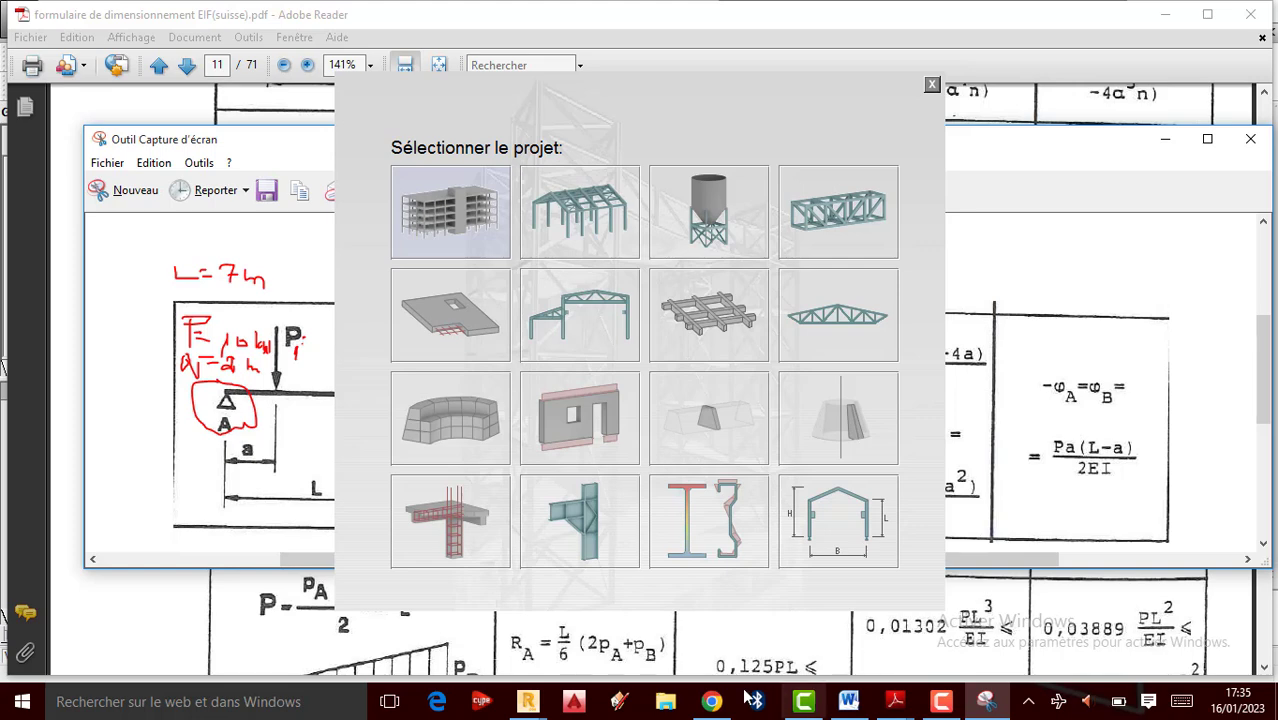
pyautogui.click(538, 713)
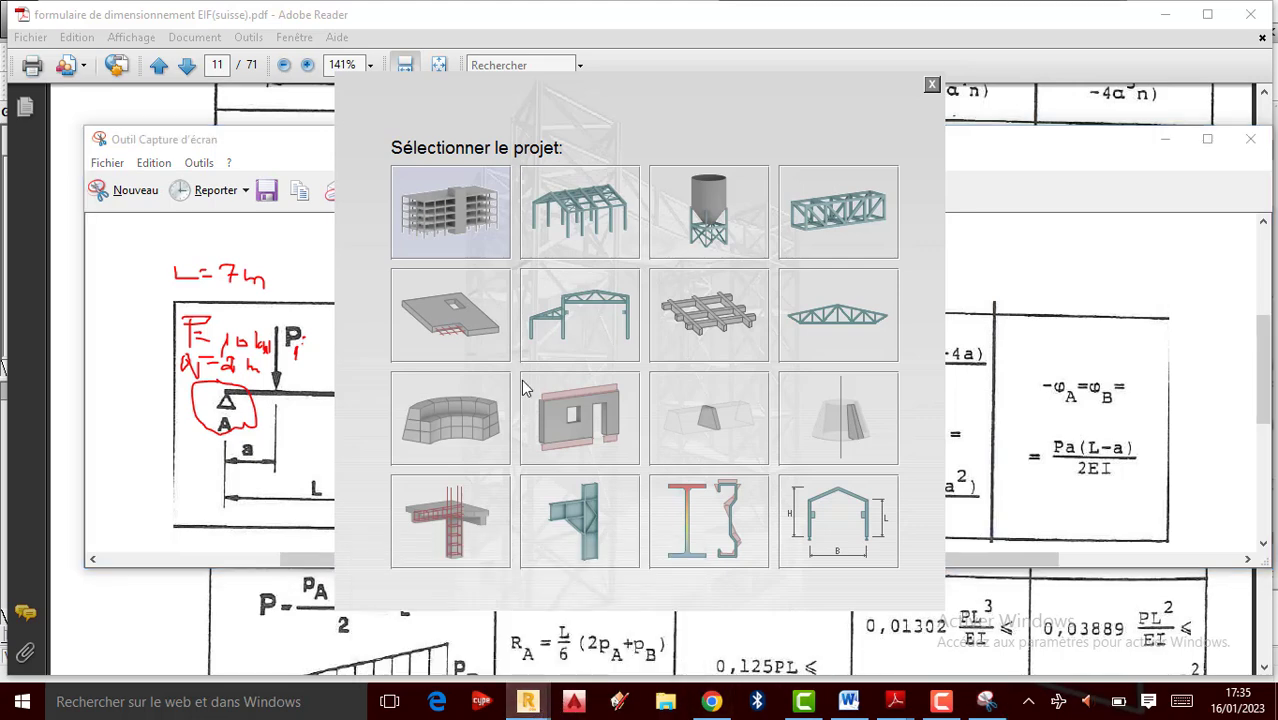
pyautogui.click(573, 330)
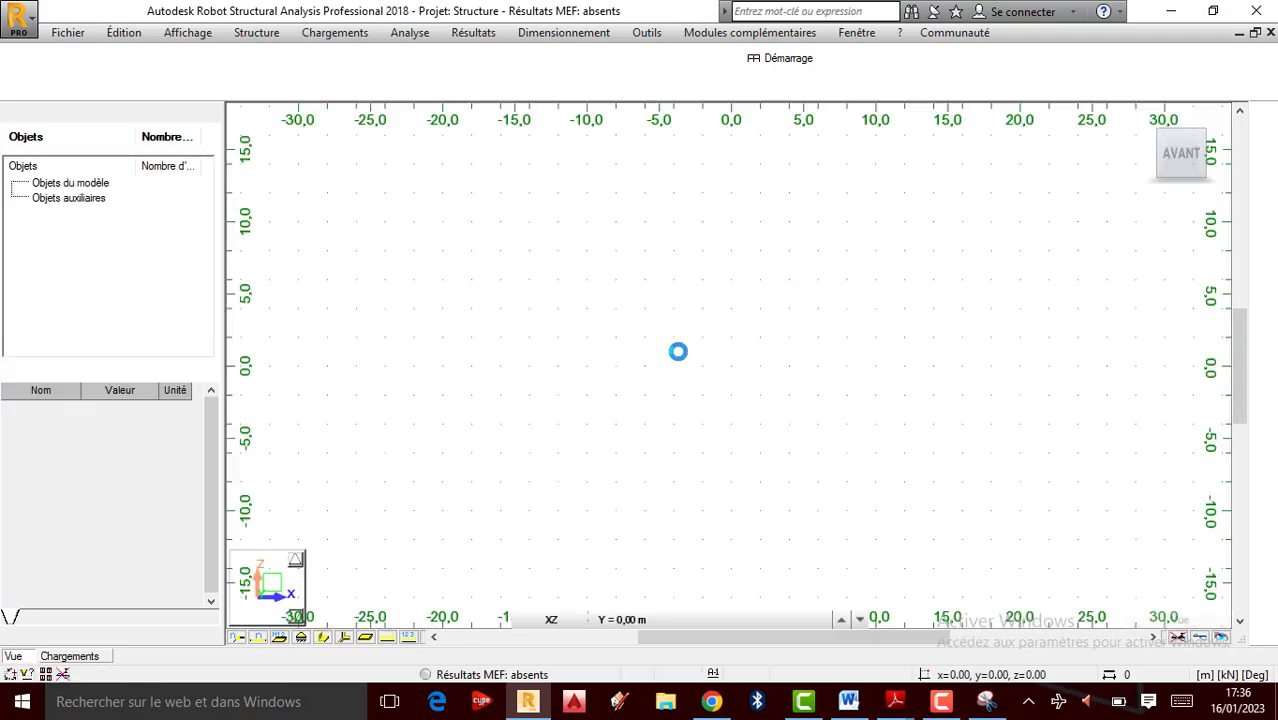
# Define X construction lines starting at 0.00 m, repeated once with a spacing of 7 m.
pyautogui.rightClick(665, 358)
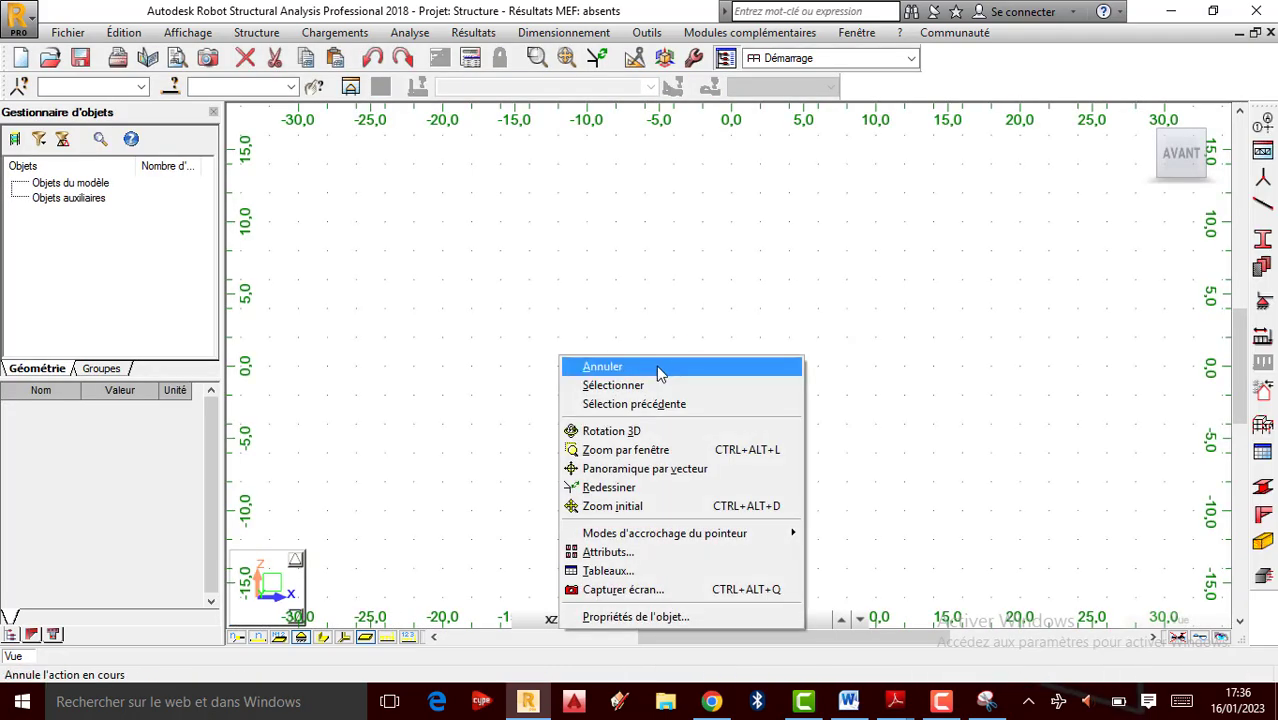
pyautogui.click(656, 365)
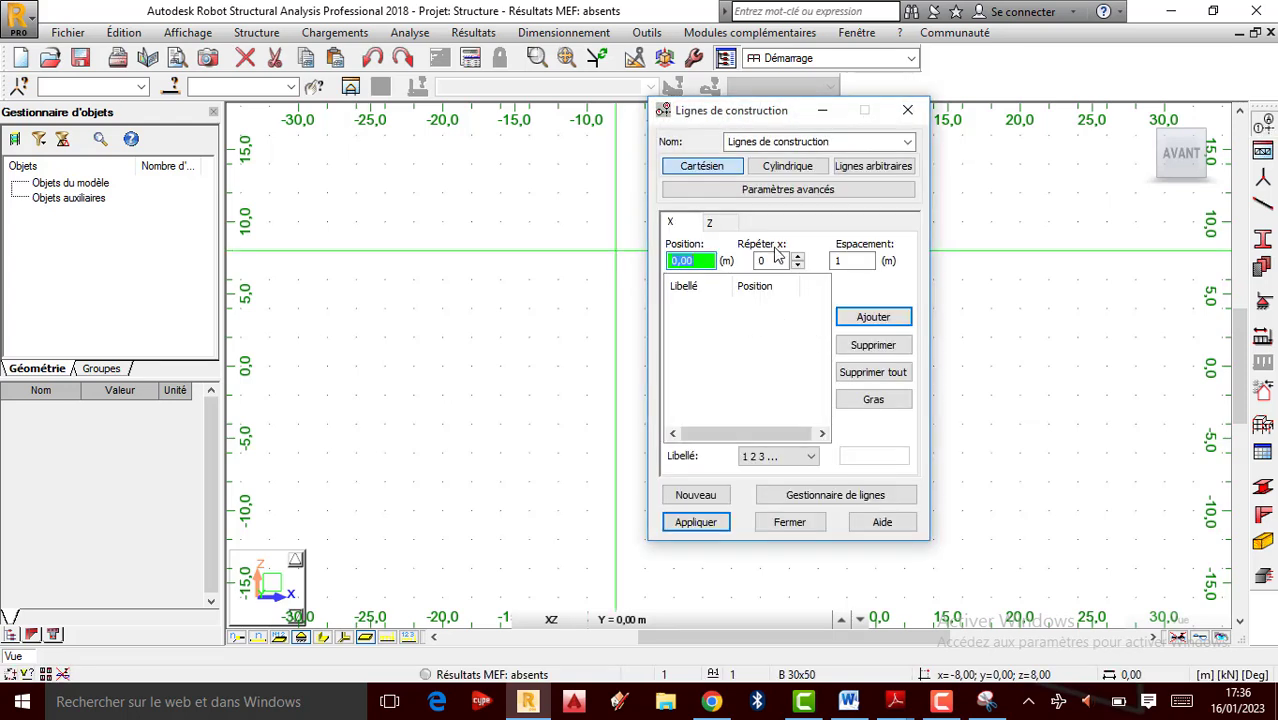
pyautogui.click(797, 257)
pyautogui.doubleClick(845, 261)
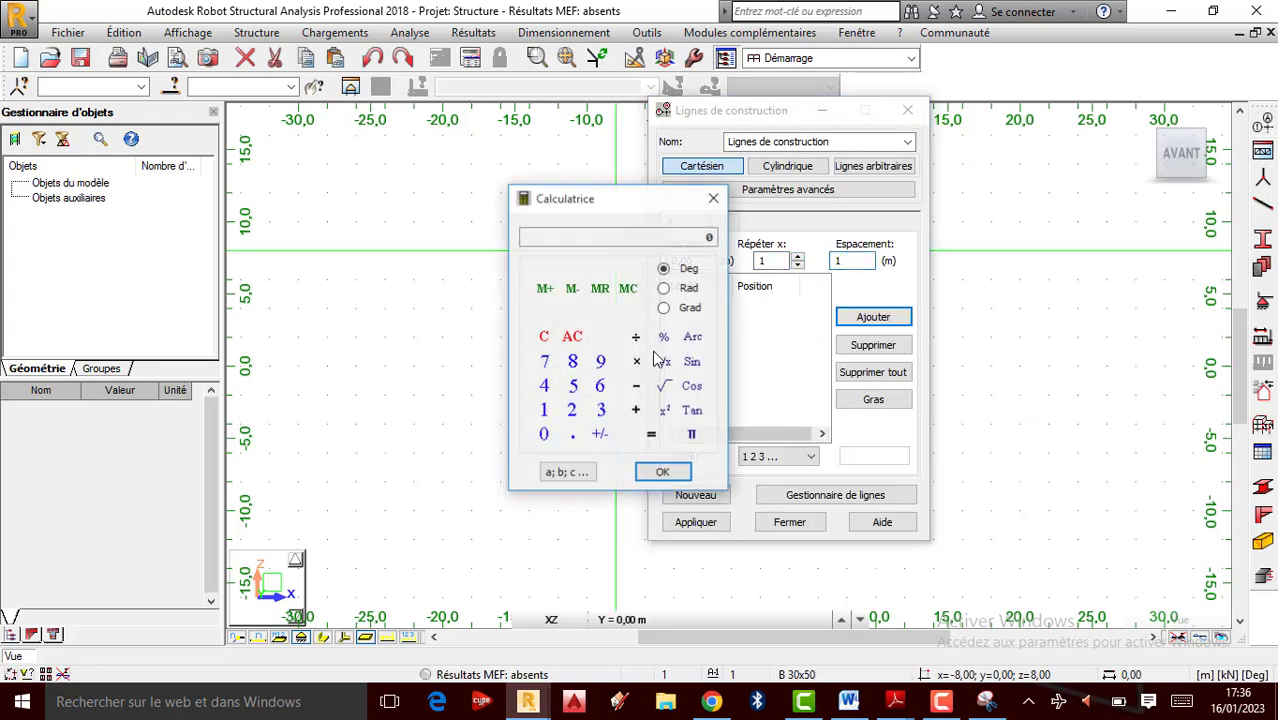
pyautogui.click(544, 361)
pyautogui.click(662, 471)
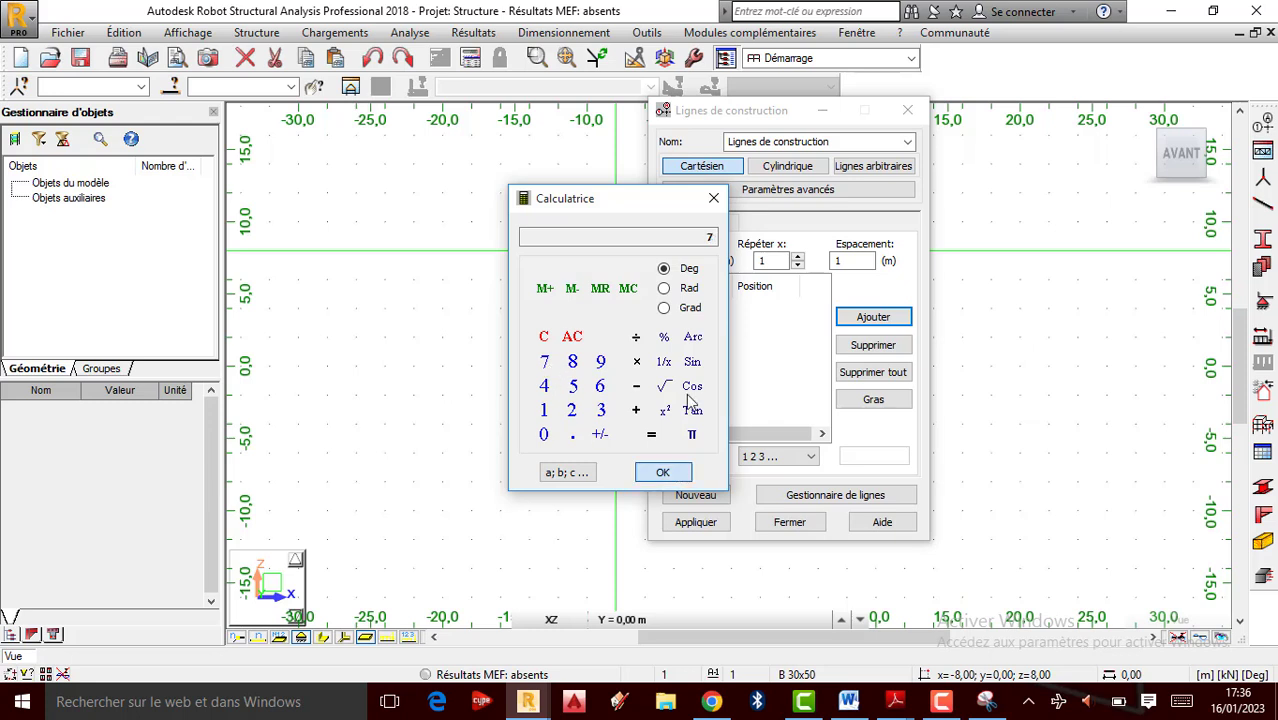
pyautogui.click(709, 199)
pyautogui.click(872, 316)
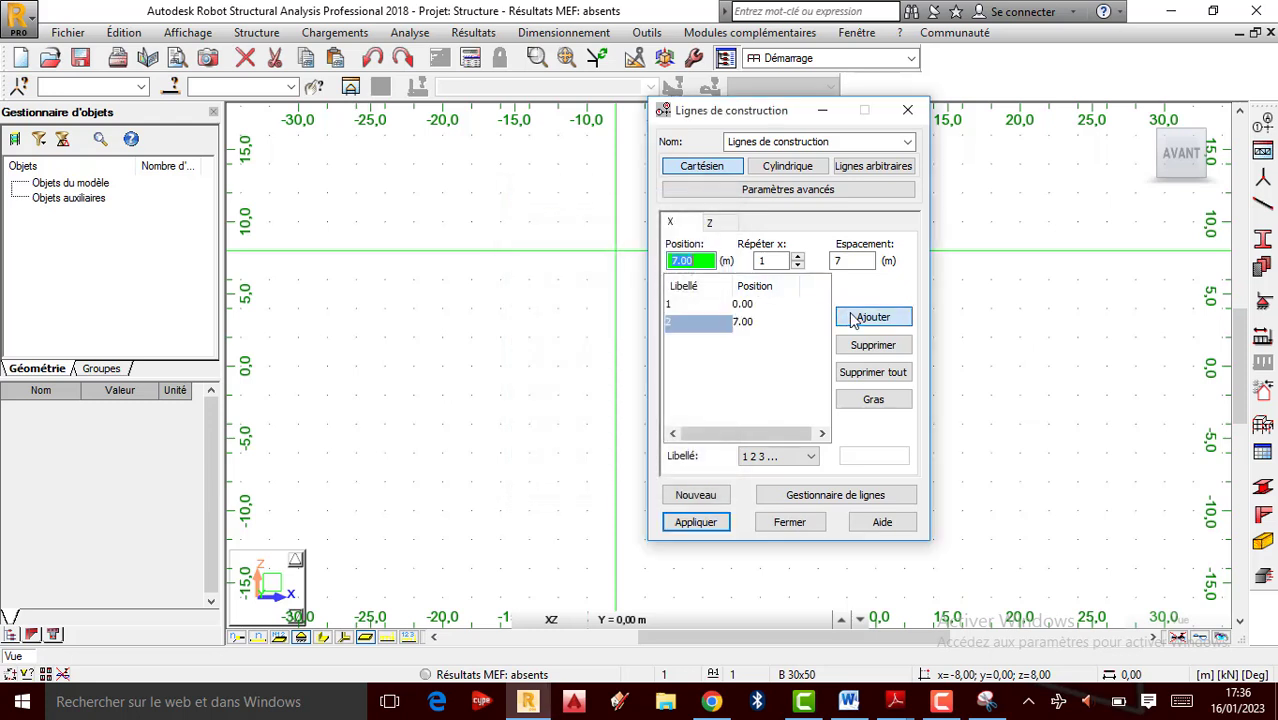
# Add a Z construction line at 0.00 m, apply the construction lines and close their dialog.
pyautogui.click(716, 231)
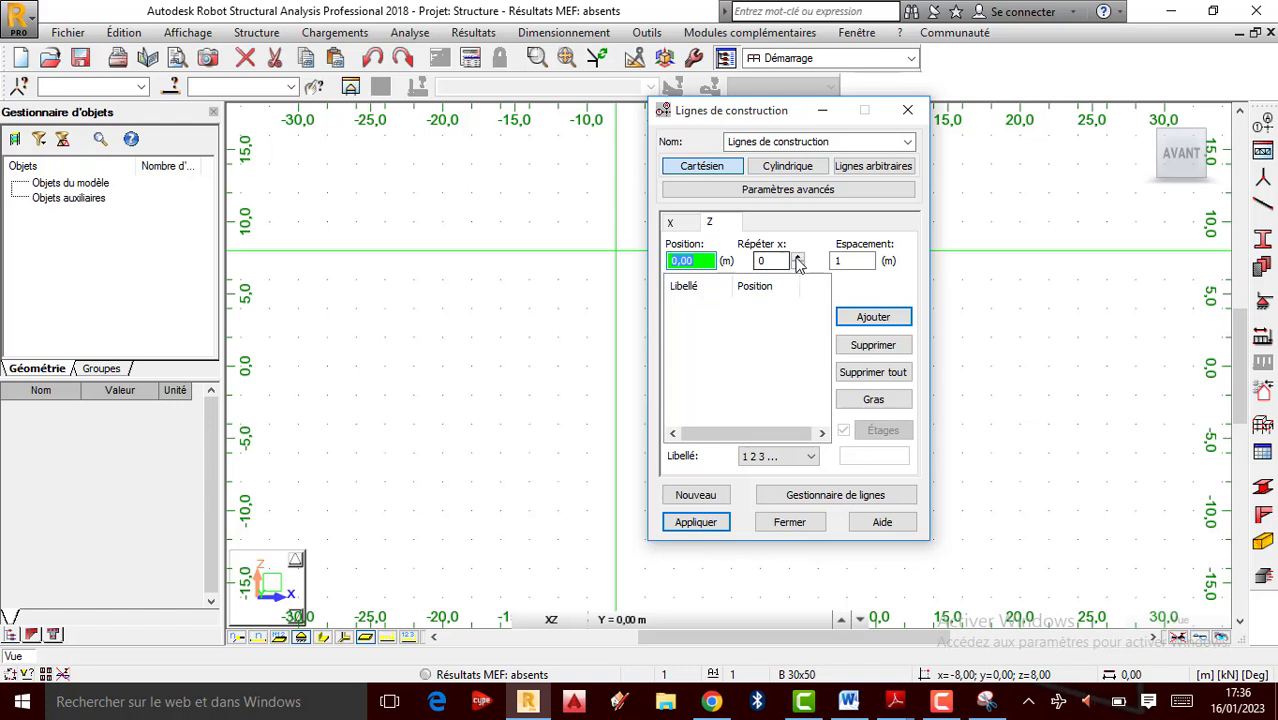
pyautogui.click(797, 257)
pyautogui.click(832, 259)
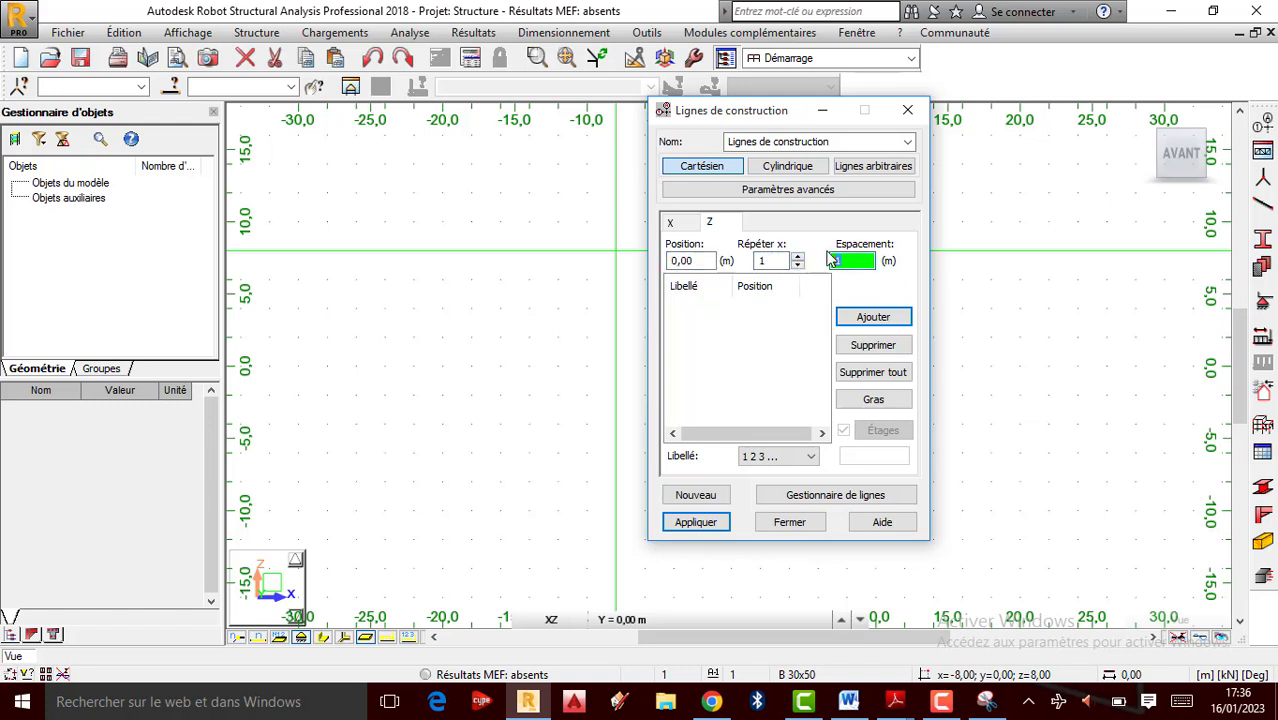
pyautogui.click(873, 318)
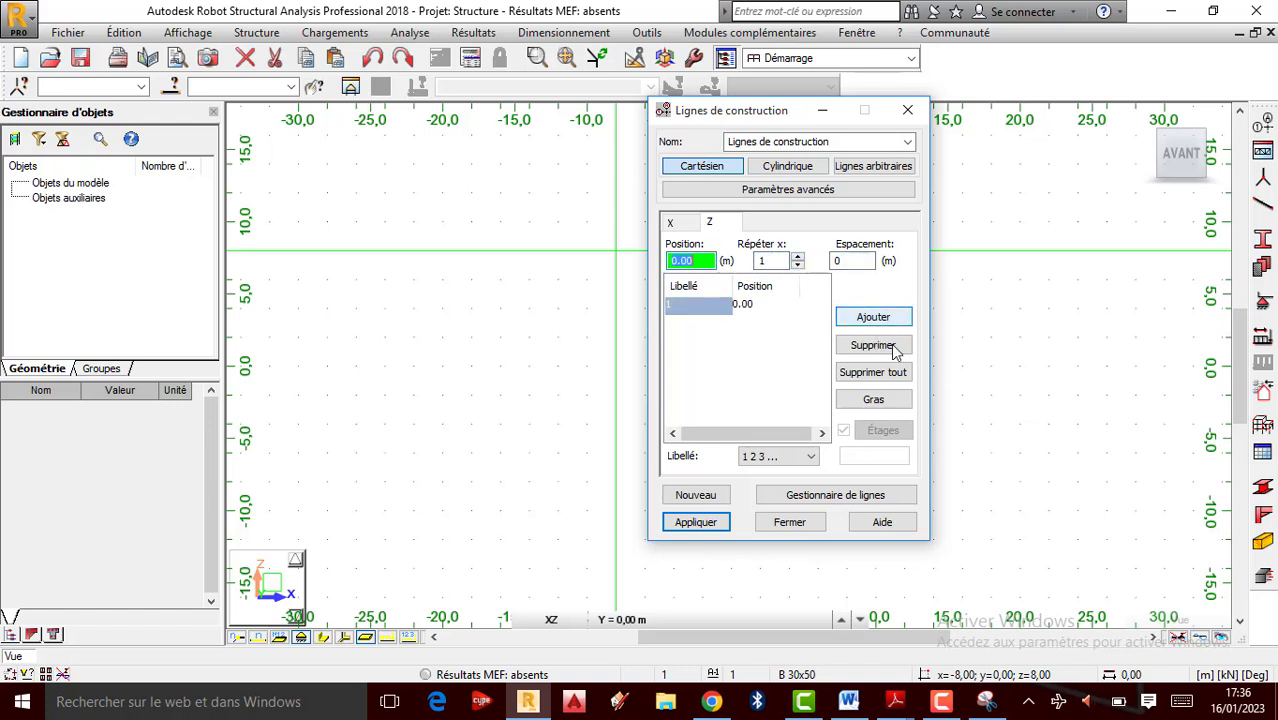
pyautogui.click(695, 521)
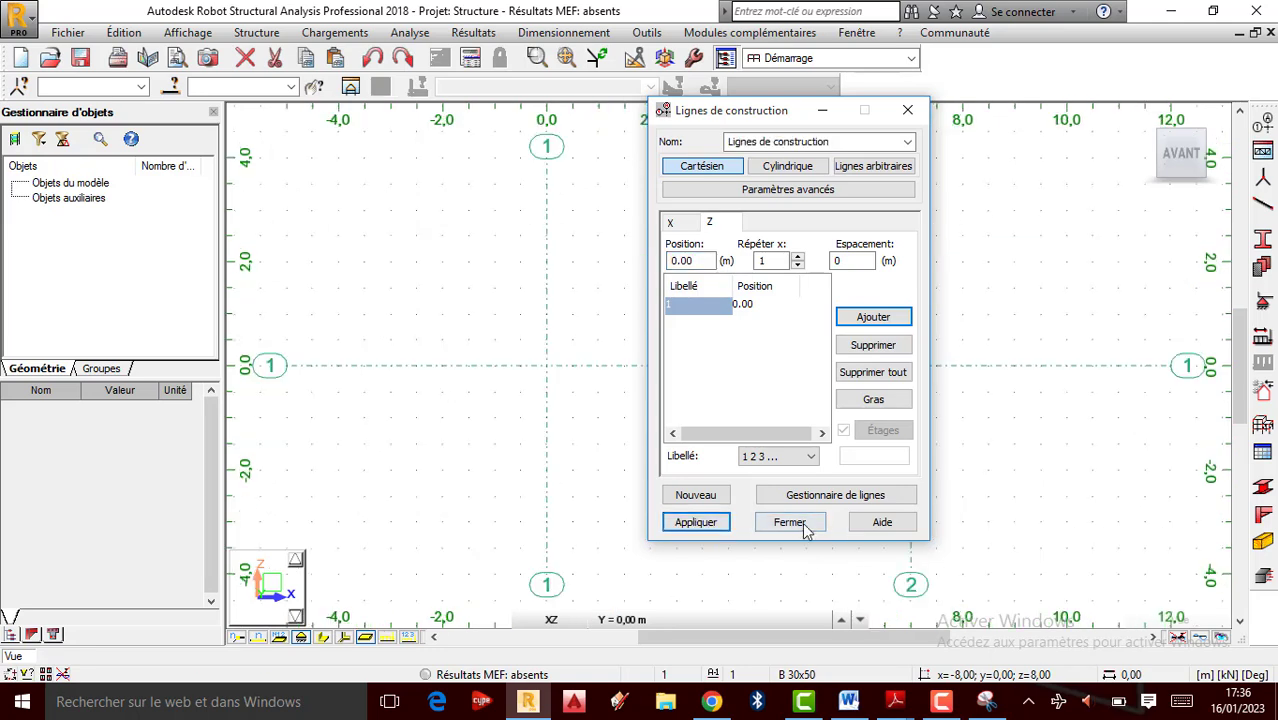
pyautogui.click(786, 523)
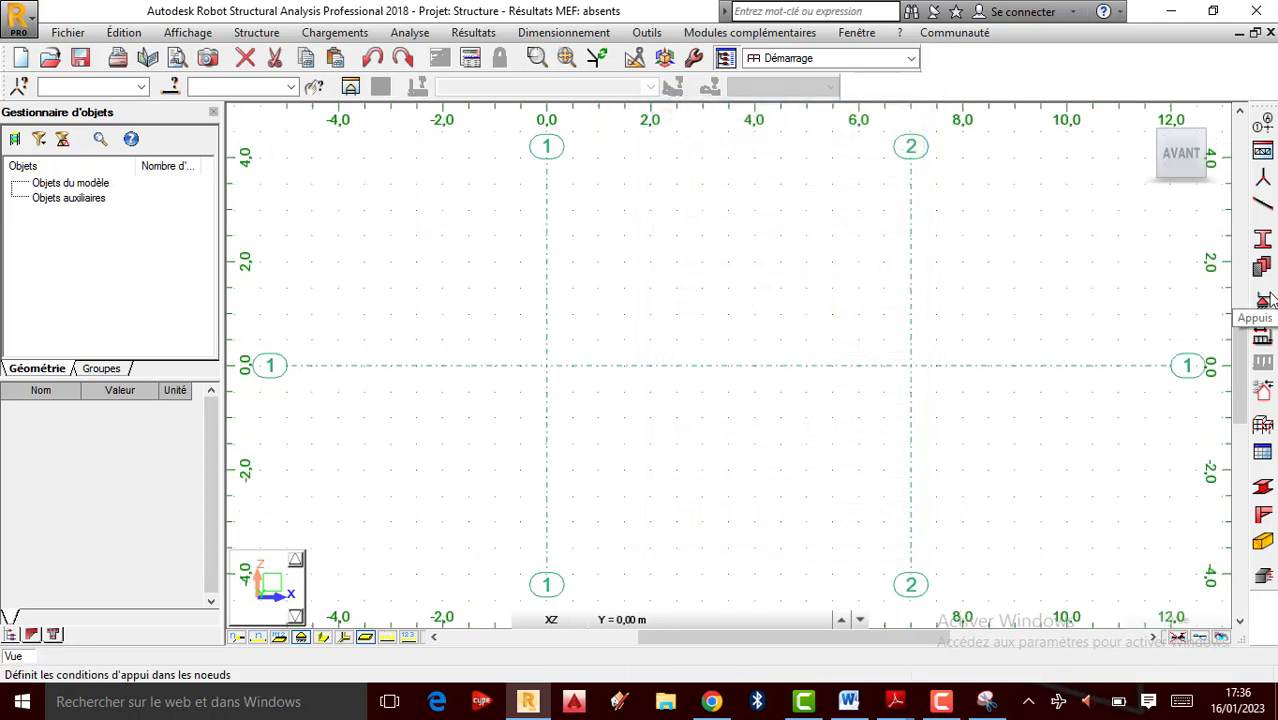
# Draw an IPE 100 bar along the horizontal axis from vertical axis 1 (0.00; 0.00) to vertical axis 2 (7.00; 0.00).
pyautogui.click(1263, 207)
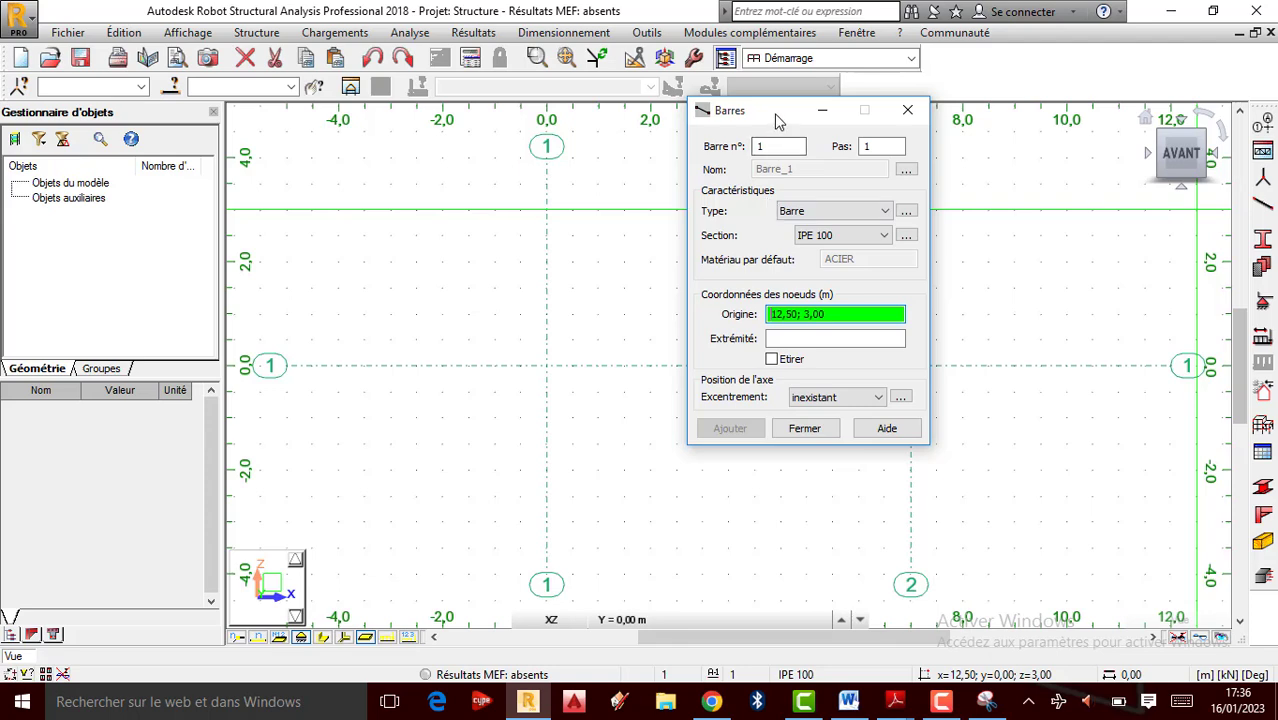
pyautogui.moveTo(779, 121); pyautogui.dragTo(242, 157)
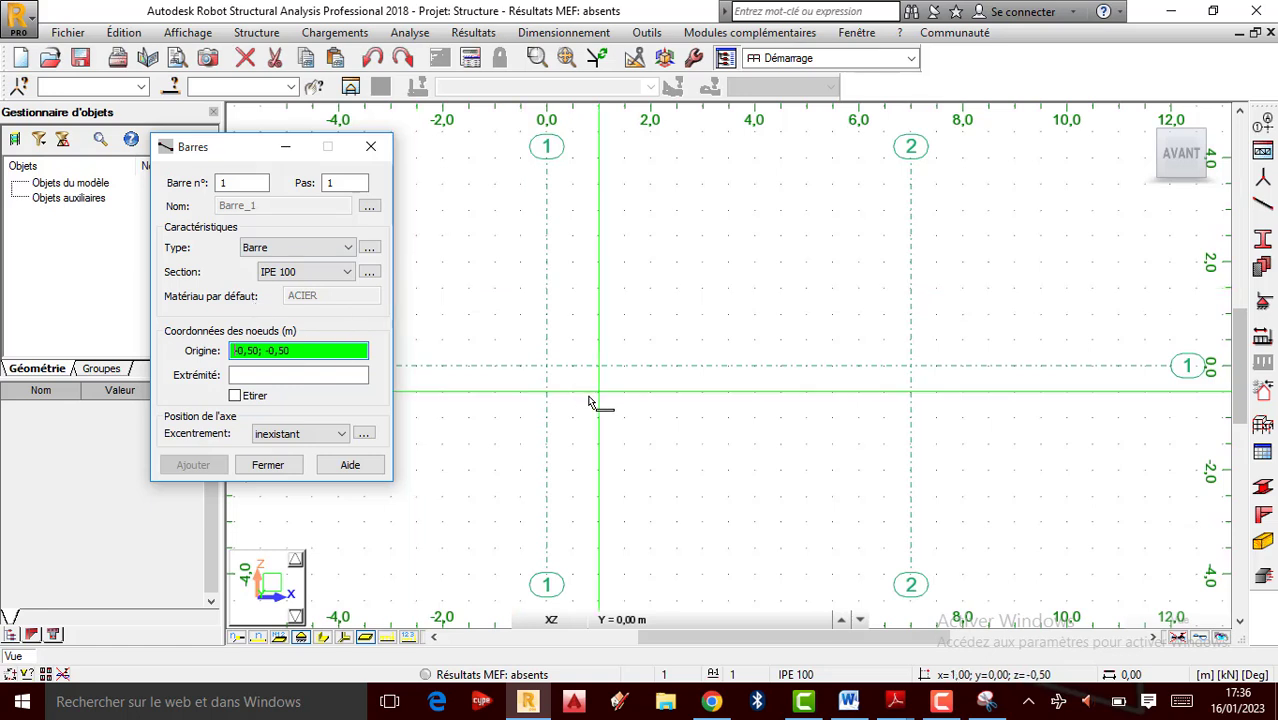
pyautogui.click(547, 366)
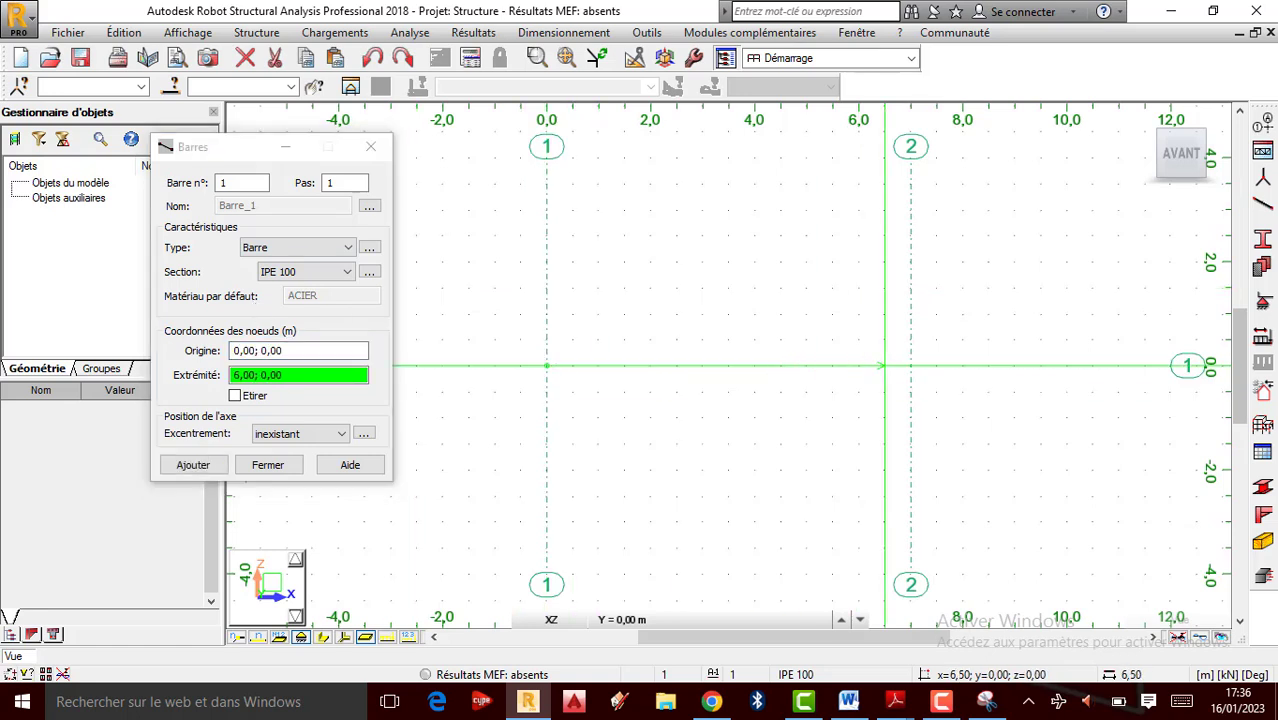
pyautogui.click(910, 366)
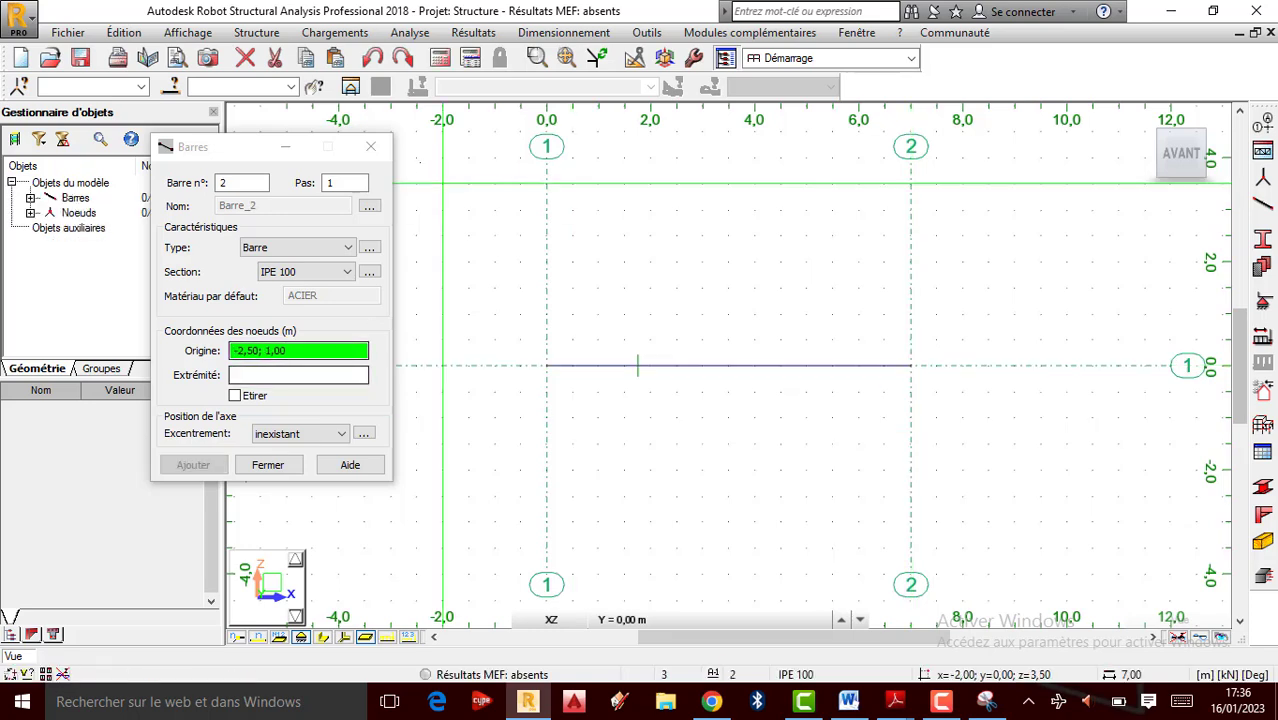
pyautogui.click(371, 146)
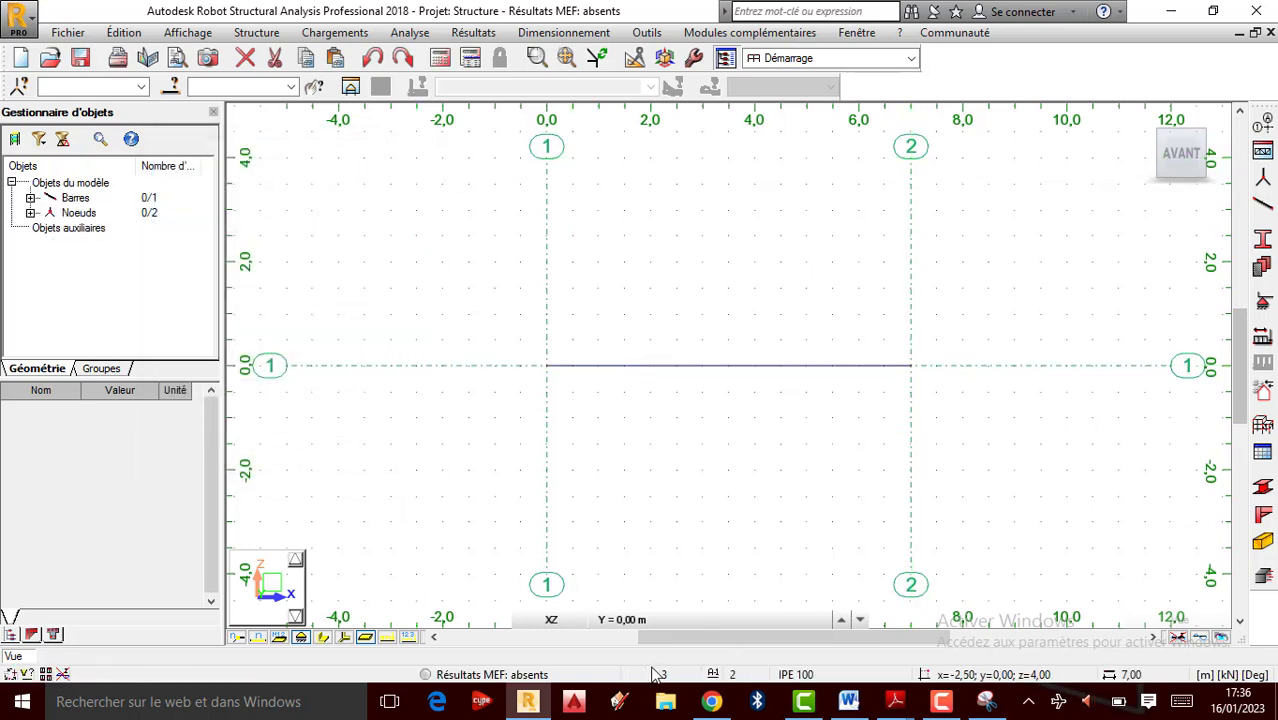
# Turn on the display of section shapes and inspect the bar's profile in 3D.
pyautogui.click(324, 638)
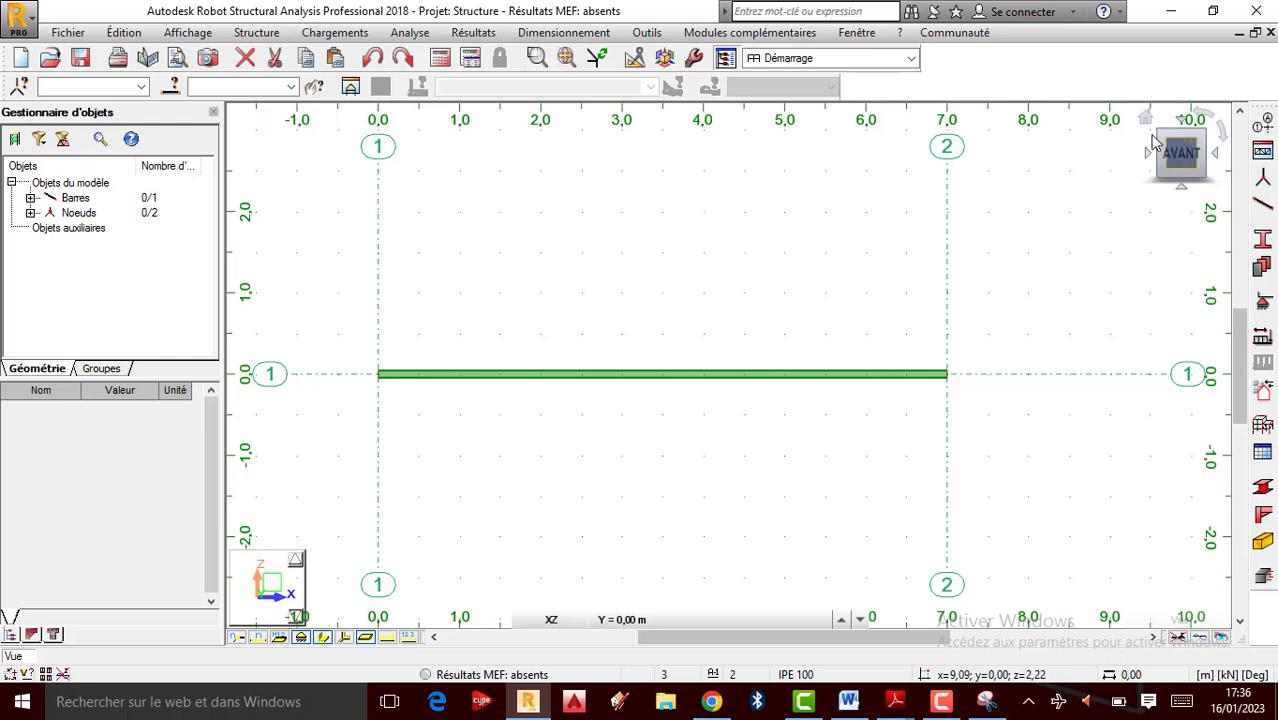
pyautogui.moveTo(1138, 158); pyautogui.dragTo(940, 362)
pyautogui.scroll(10, 771, 357)
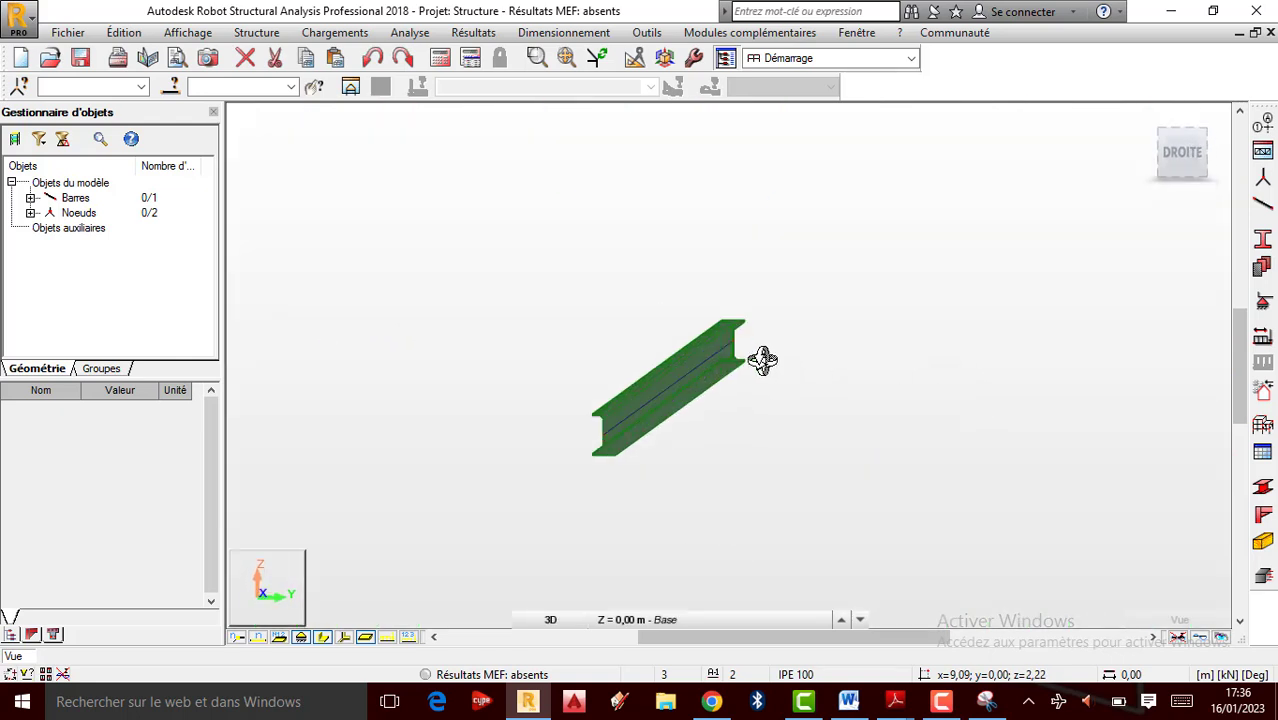
pyautogui.scroll(-3, 773, 291)
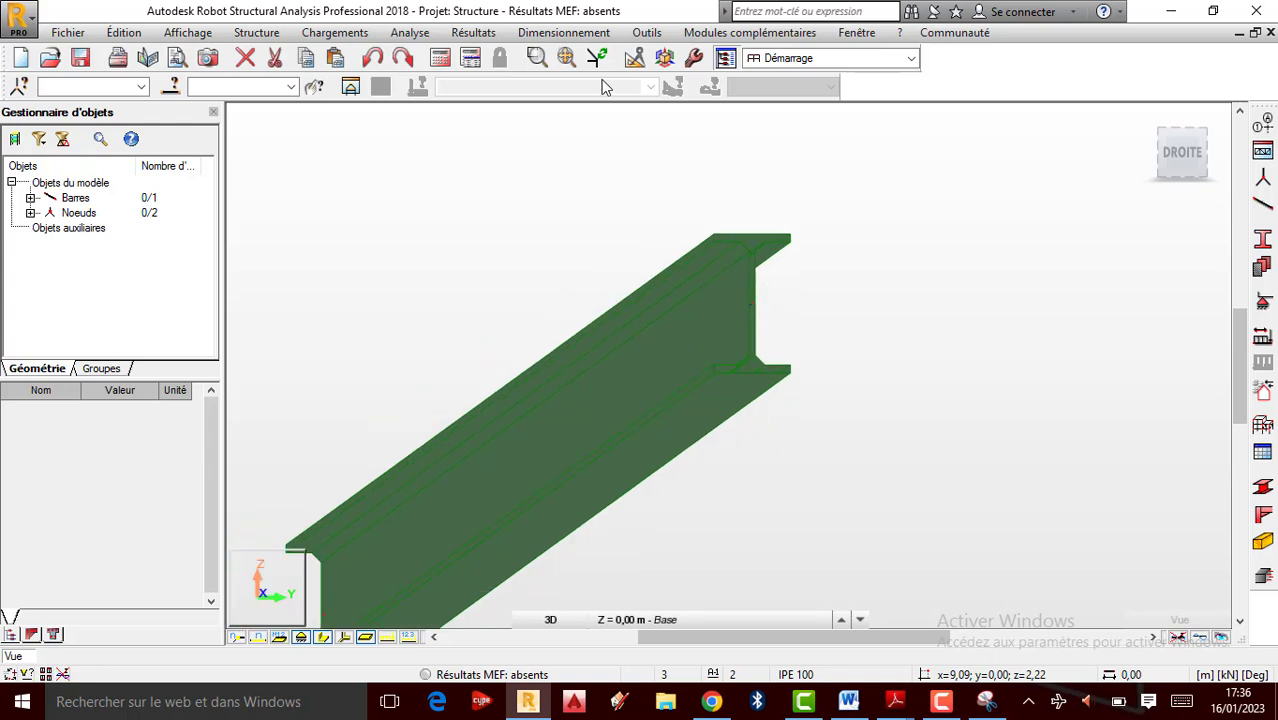
# Return to the XZ view and frame the whole beam between axes 1 and 2.
pyautogui.click(566, 57)
pyautogui.click(585, 620)
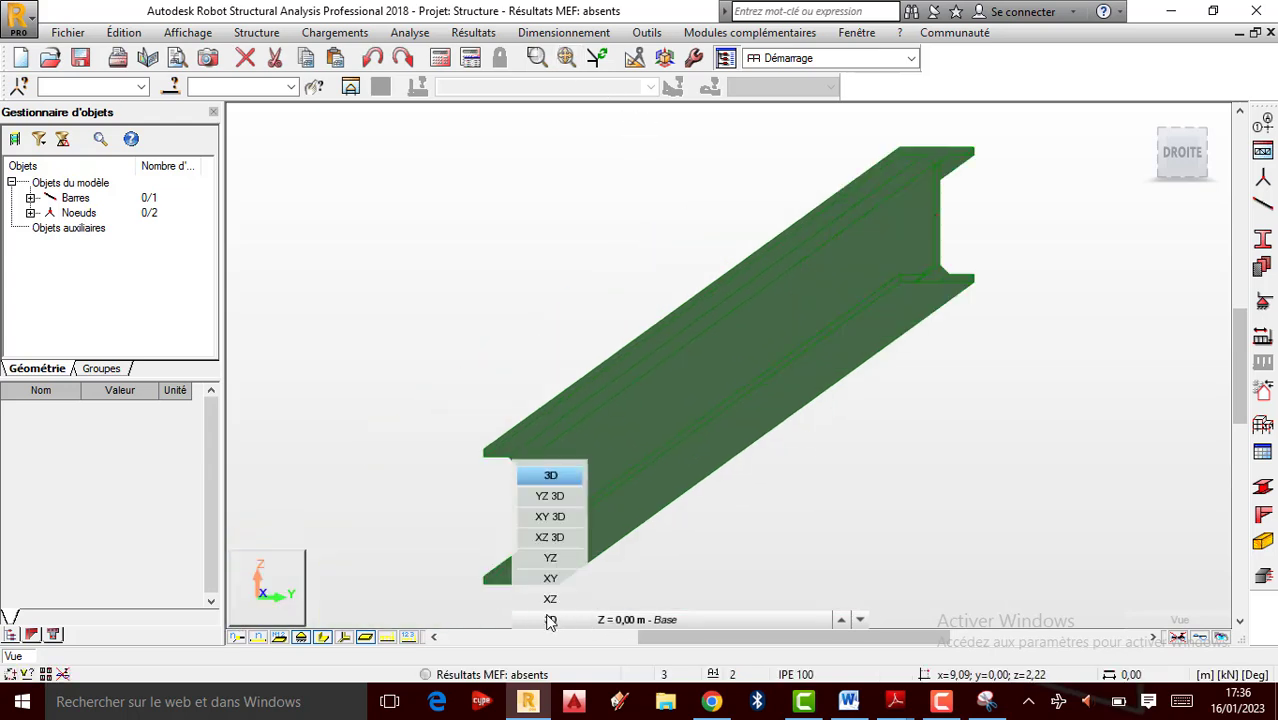
pyautogui.click(561, 600)
pyautogui.scroll(-10, 762, 408)
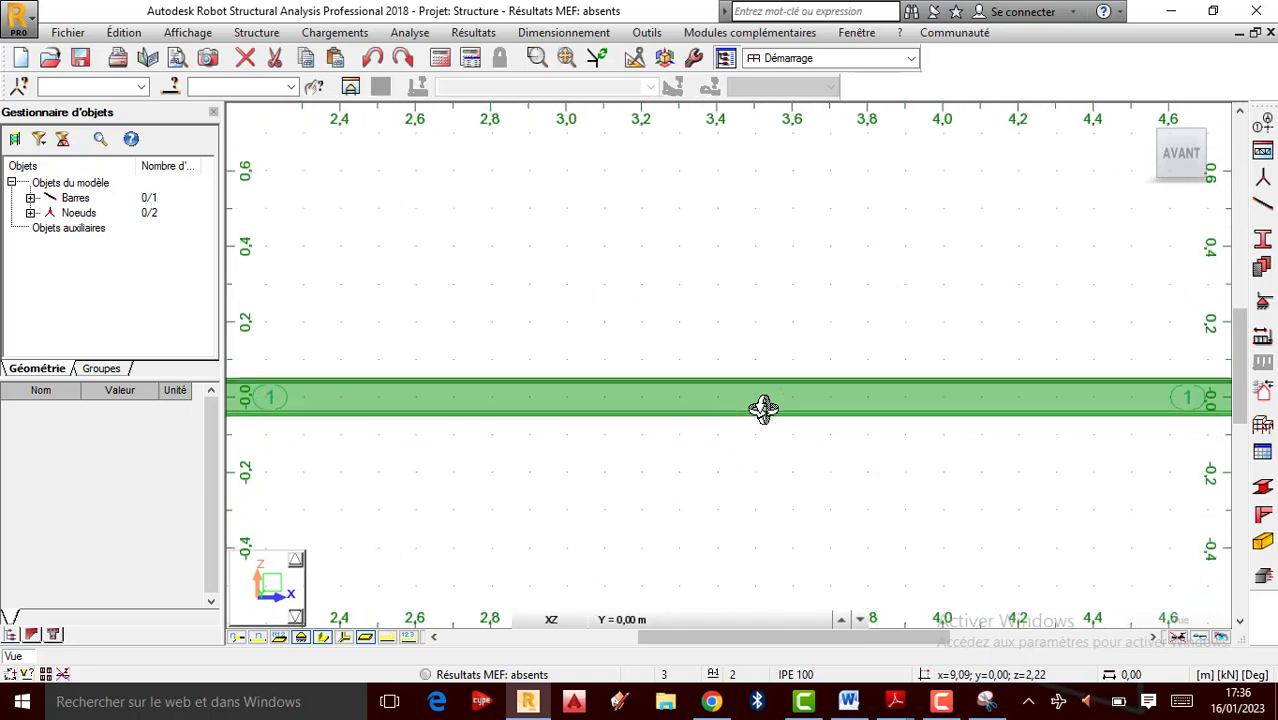
pyautogui.scroll(-3, 790, 362)
pyautogui.scroll(2, 896, 371)
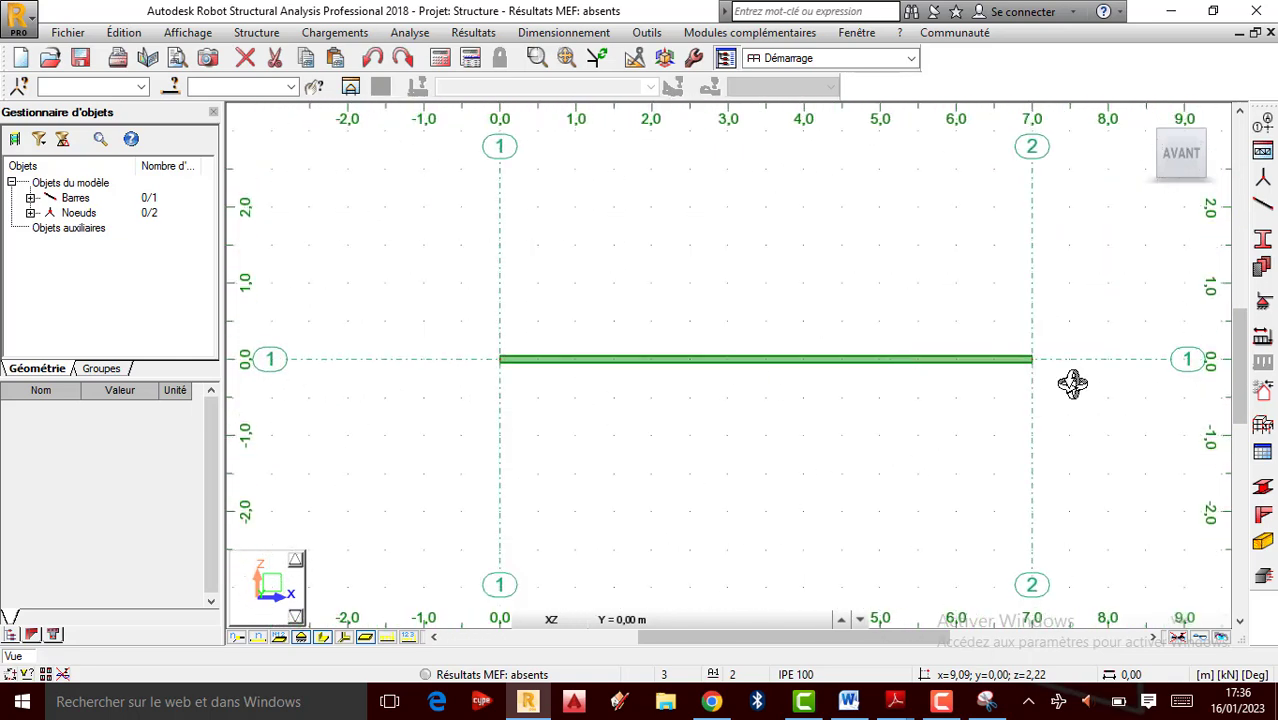
pyautogui.scroll(2, 925, 333)
pyautogui.scroll(-1, 819, 339)
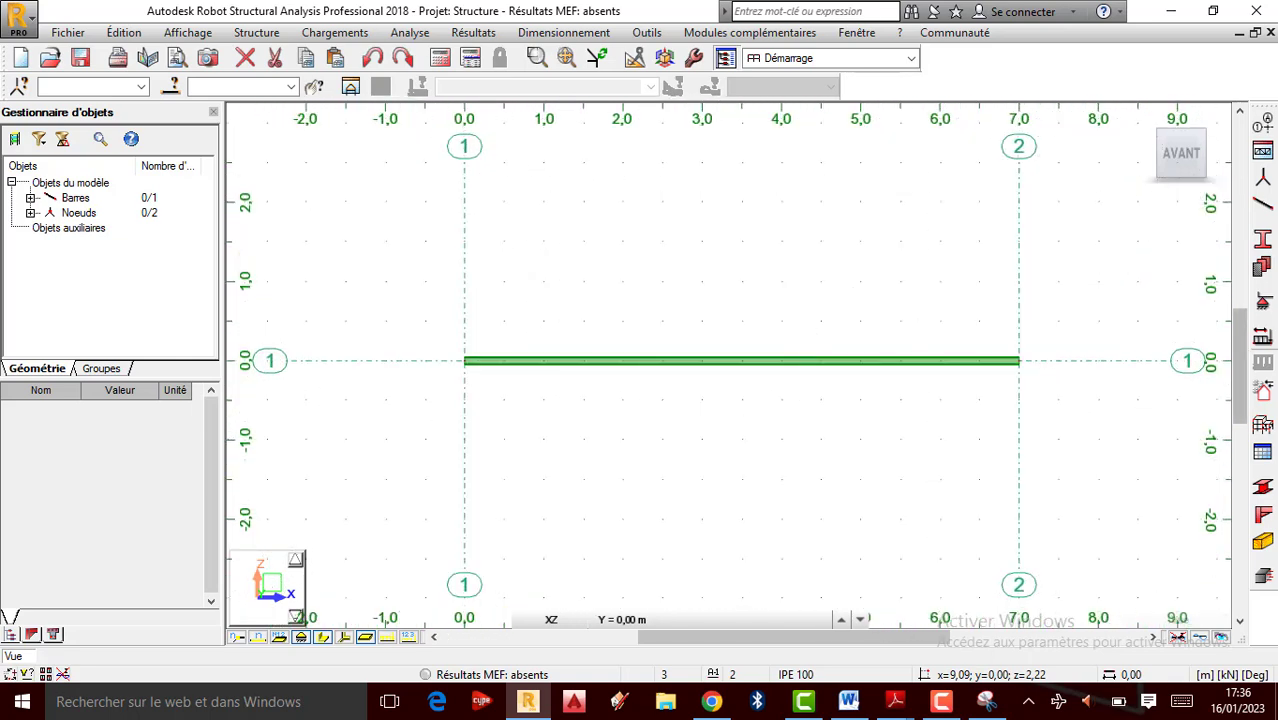
# Assign an Appui simple support to the beam's end at axis 1 and a Rotule support to its end at axis 2.
pyautogui.click(1262, 305)
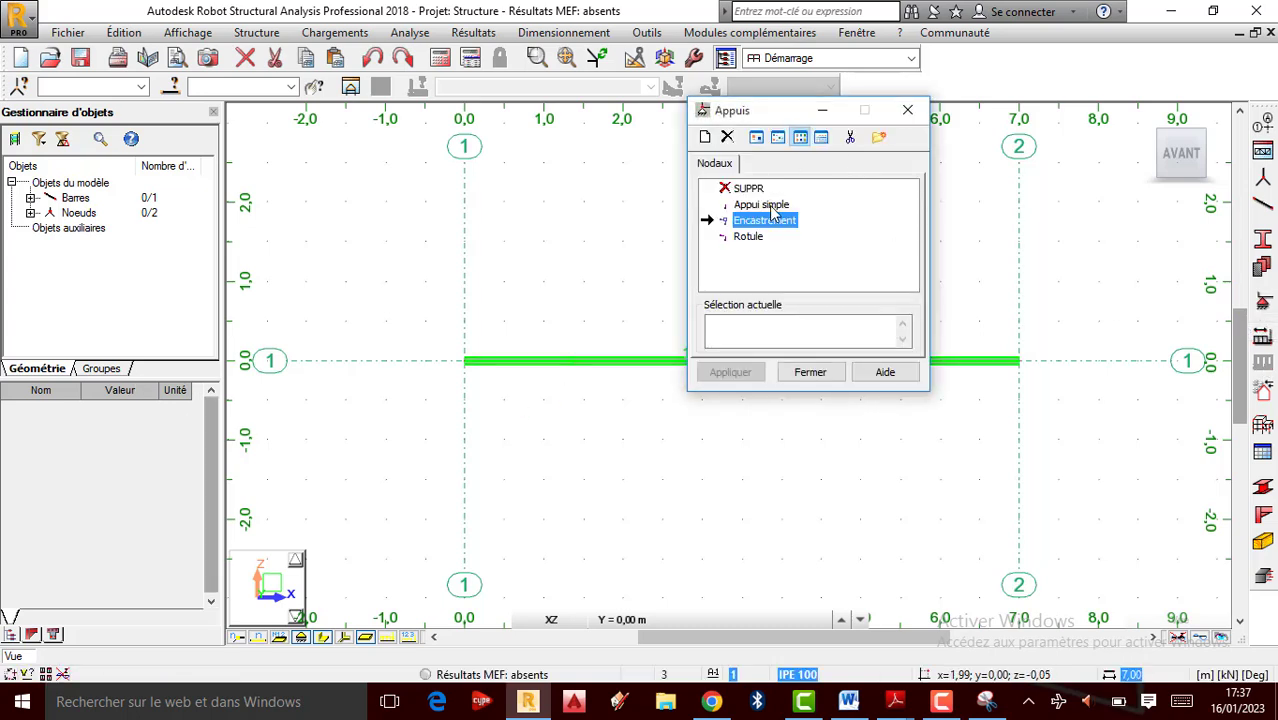
pyautogui.click(771, 206)
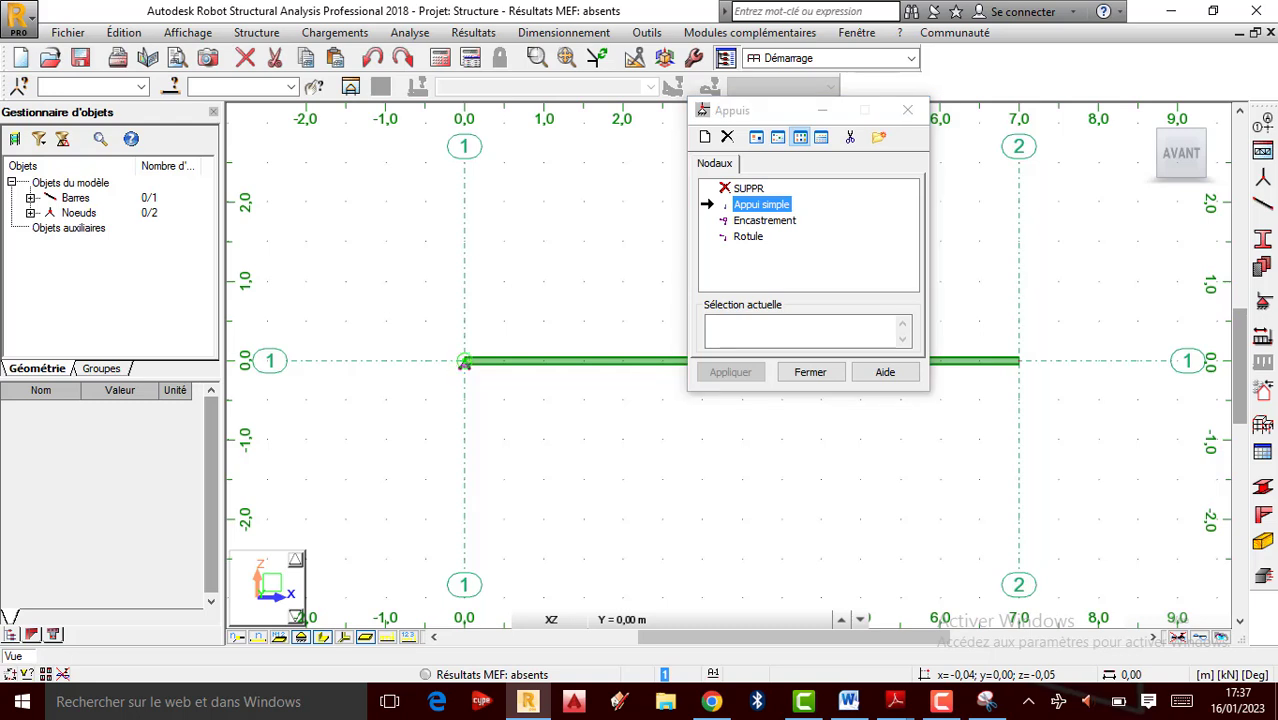
pyautogui.click(748, 237)
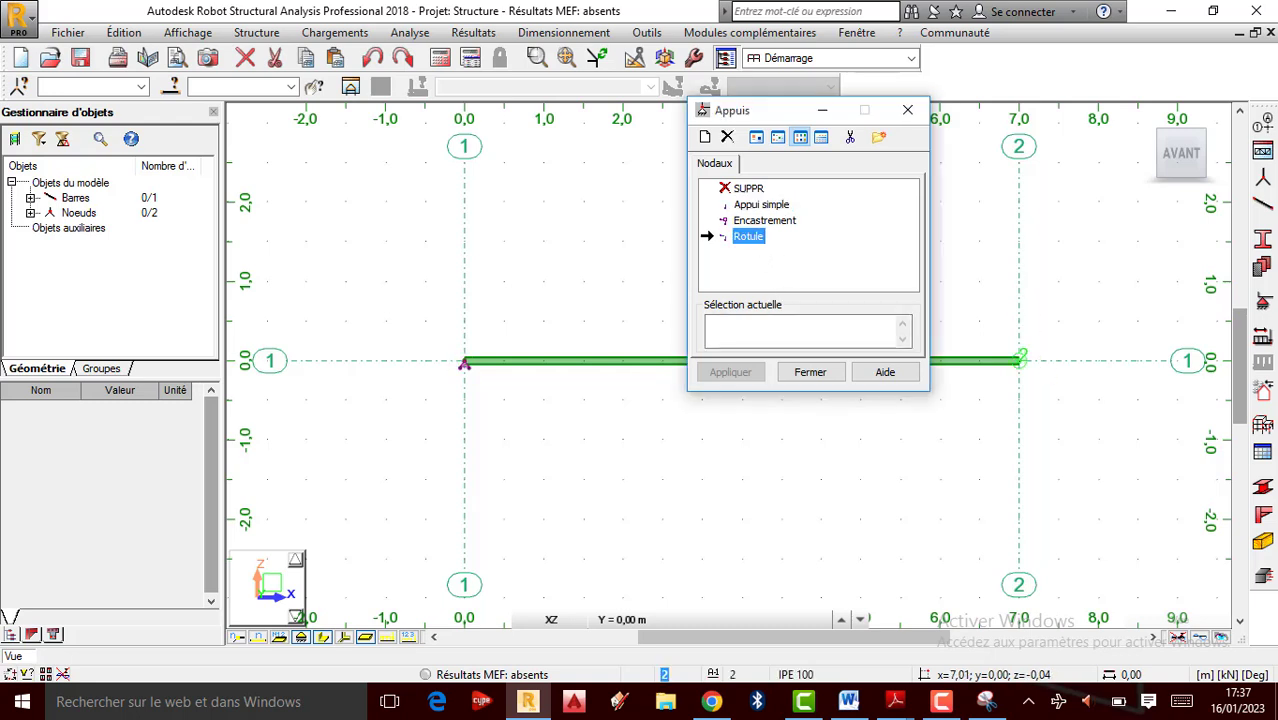
pyautogui.click(907, 110)
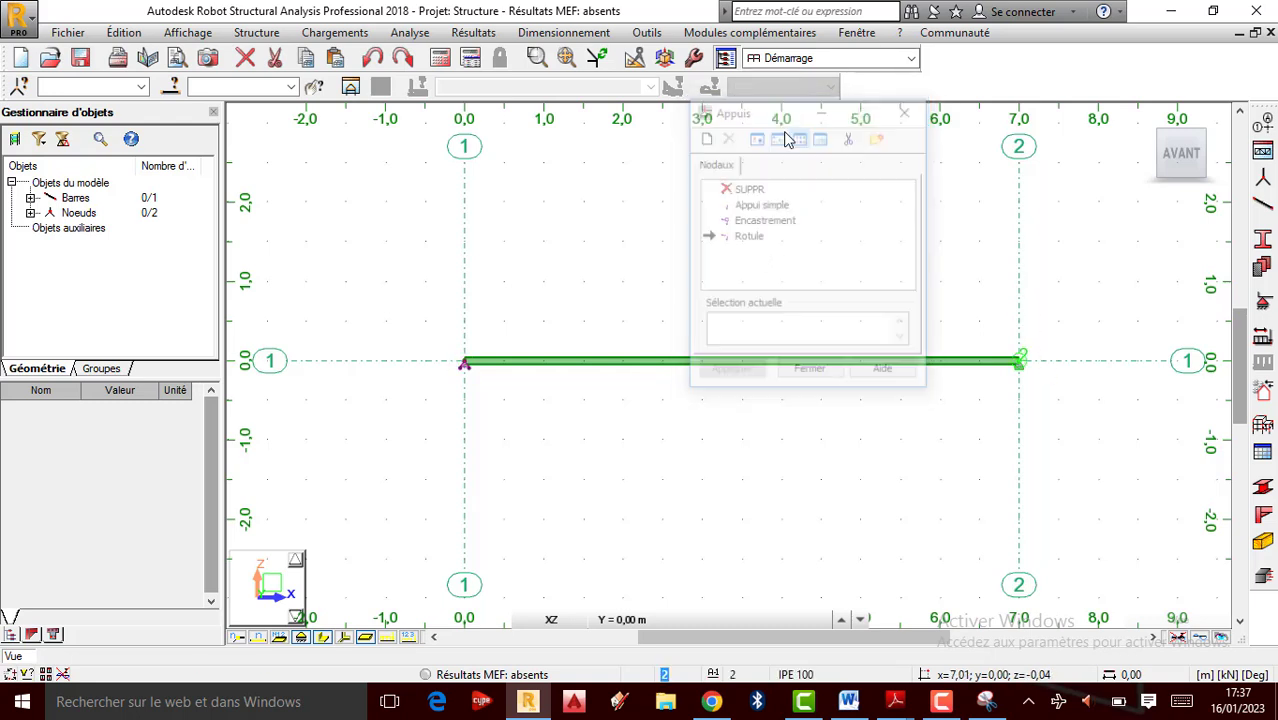
# Add a dimension line between the beam's two end nodes, from 0.00 to 7.00 m, offset 0.50 m below the bar.
pyautogui.click(647, 33)
pyautogui.click(672, 53)
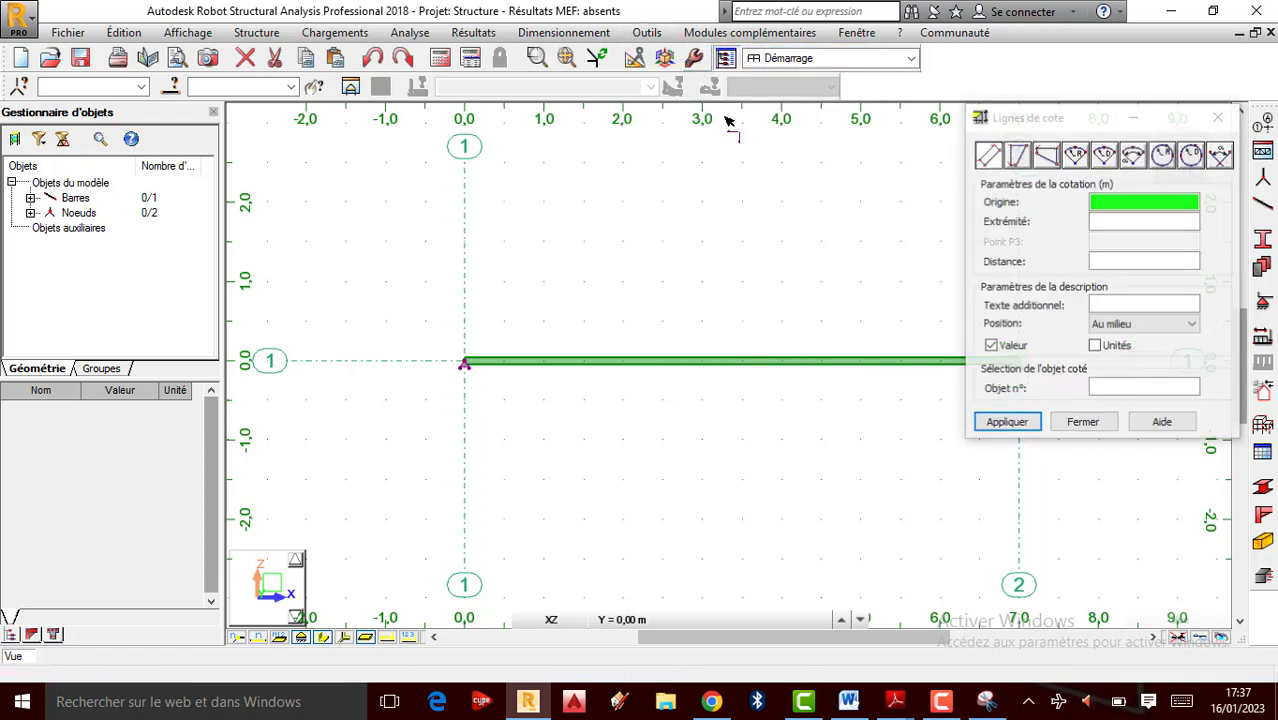
pyautogui.click(936, 201)
pyautogui.moveTo(1094, 121)
pyautogui.mouseDown()
pyautogui.moveTo(57, 187)
pyautogui.moveTo(70, 186)
pyautogui.mouseUp()
pyautogui.click(465, 362)
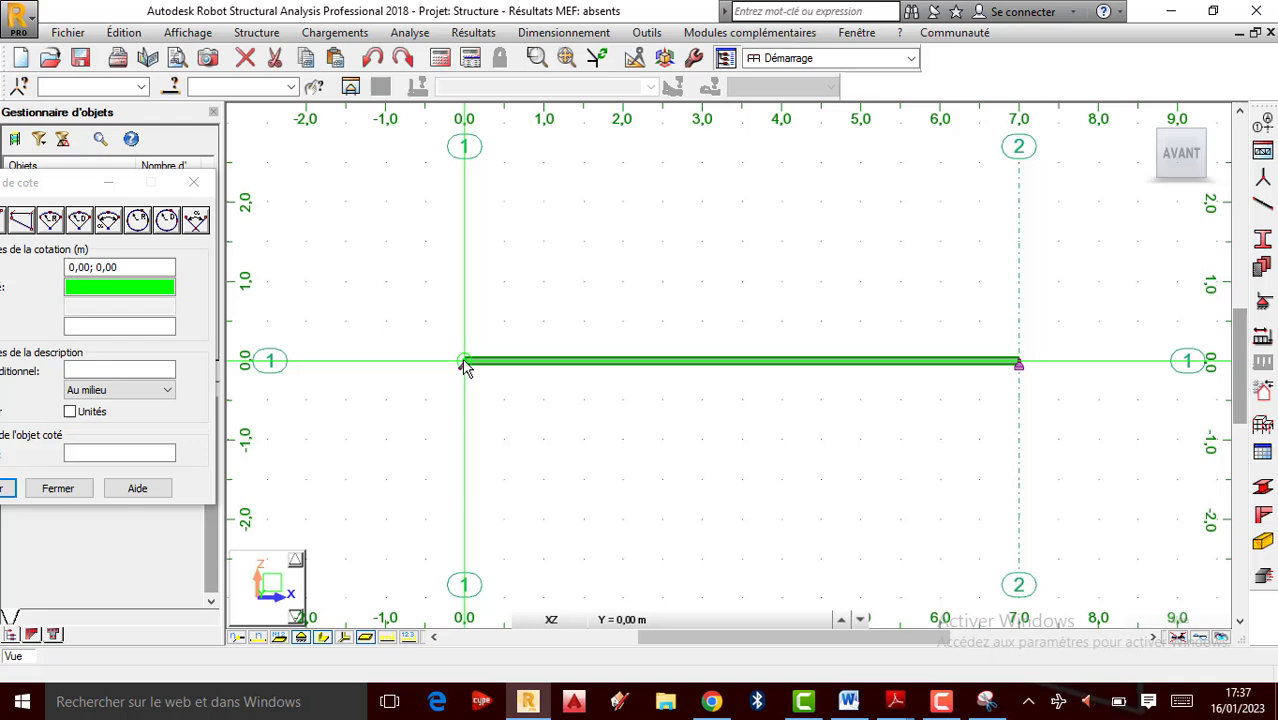
pyautogui.click(1018, 365)
pyautogui.click(965, 398)
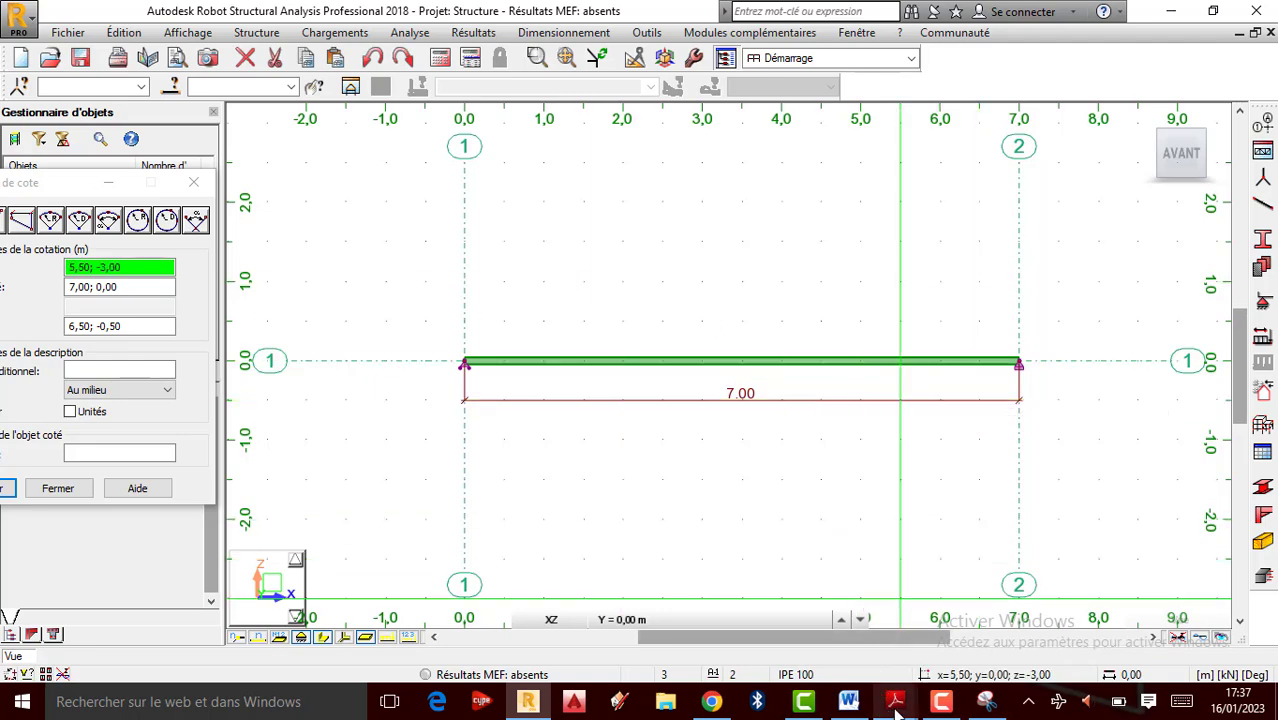
# Consult the two-point-load case in the Adobe Reader formulary and the annotated screen capture, and close the dimension lines dialog in Robot.
pyautogui.moveTo(897, 705)
pyautogui.click(1185, 635)
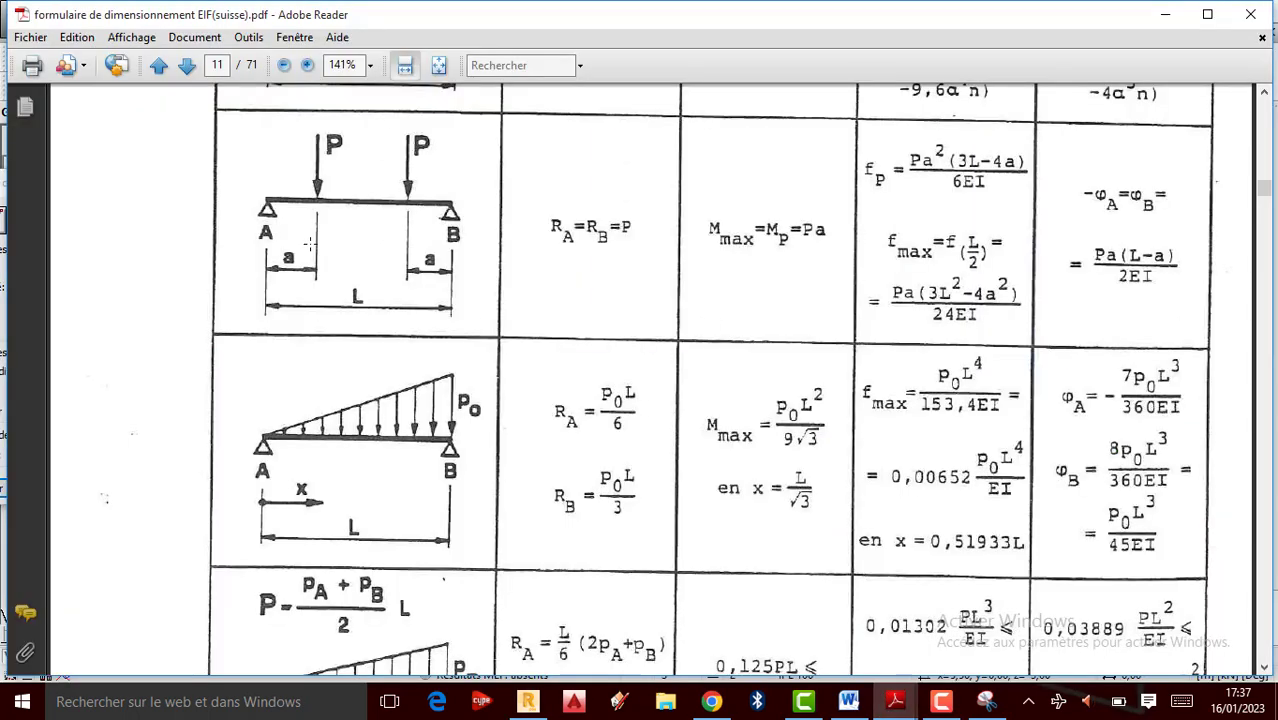
pyautogui.click(986, 701)
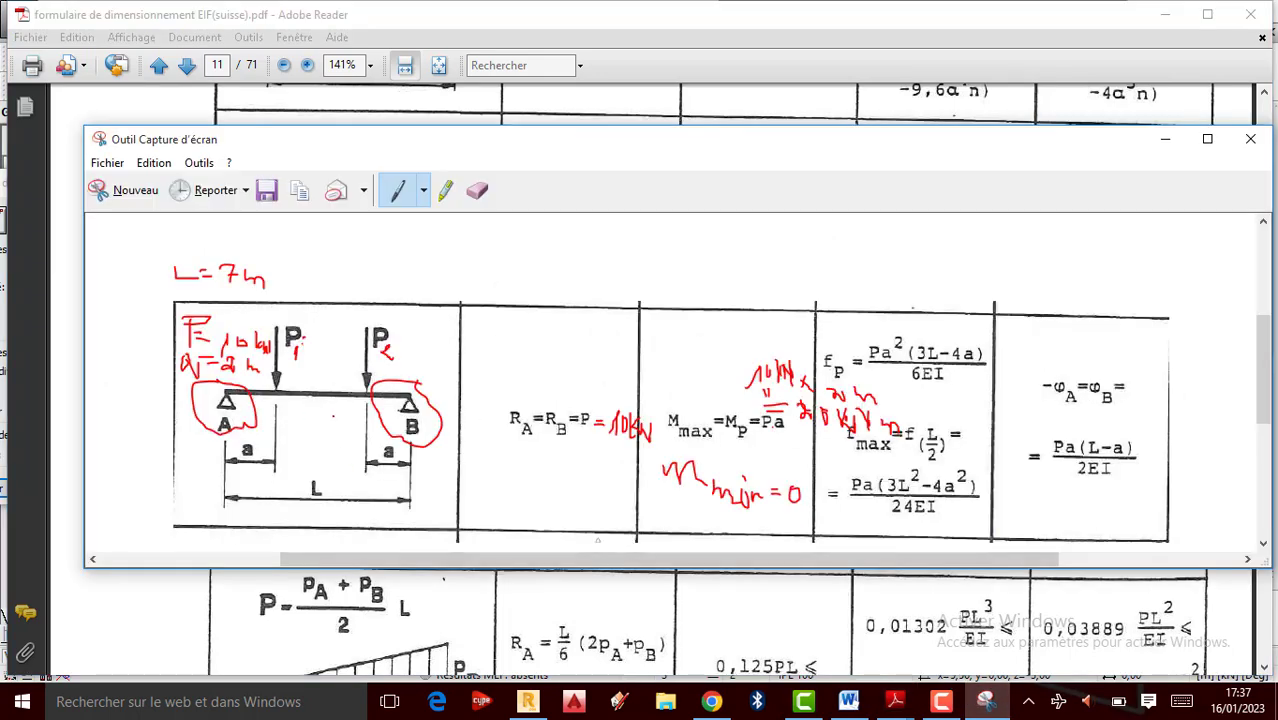
pyautogui.click(538, 705)
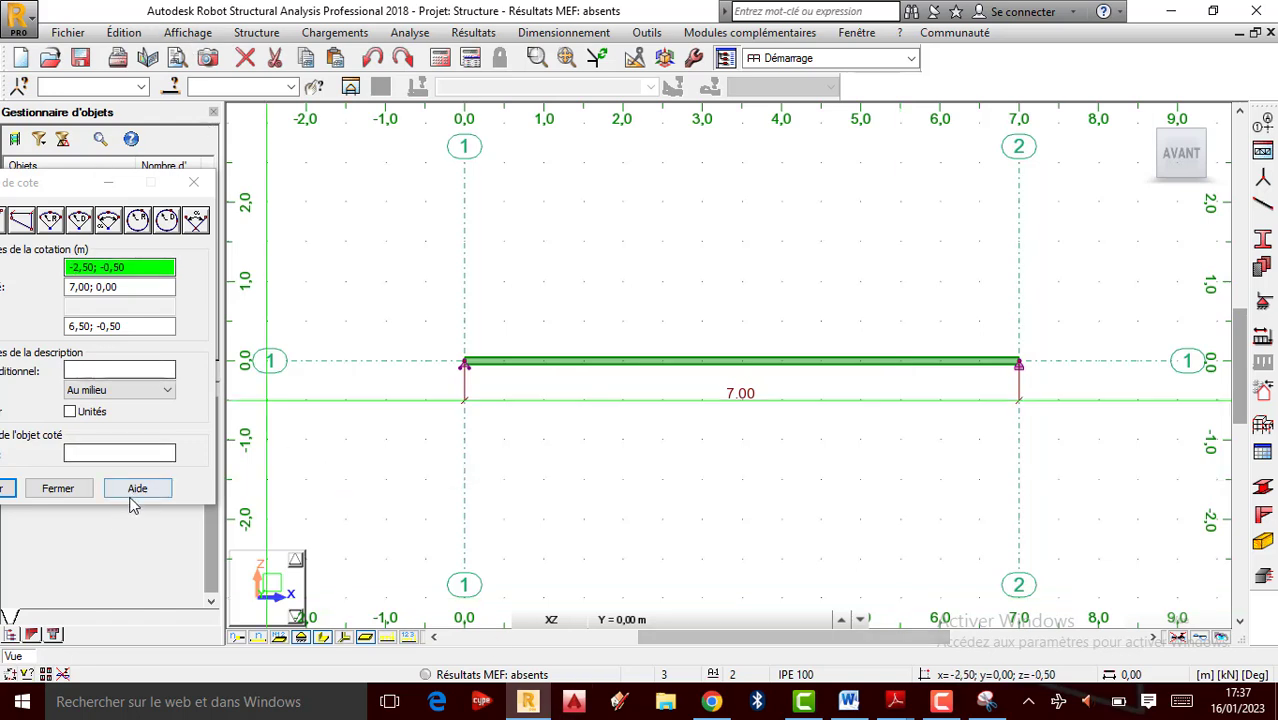
pyautogui.click(58, 488)
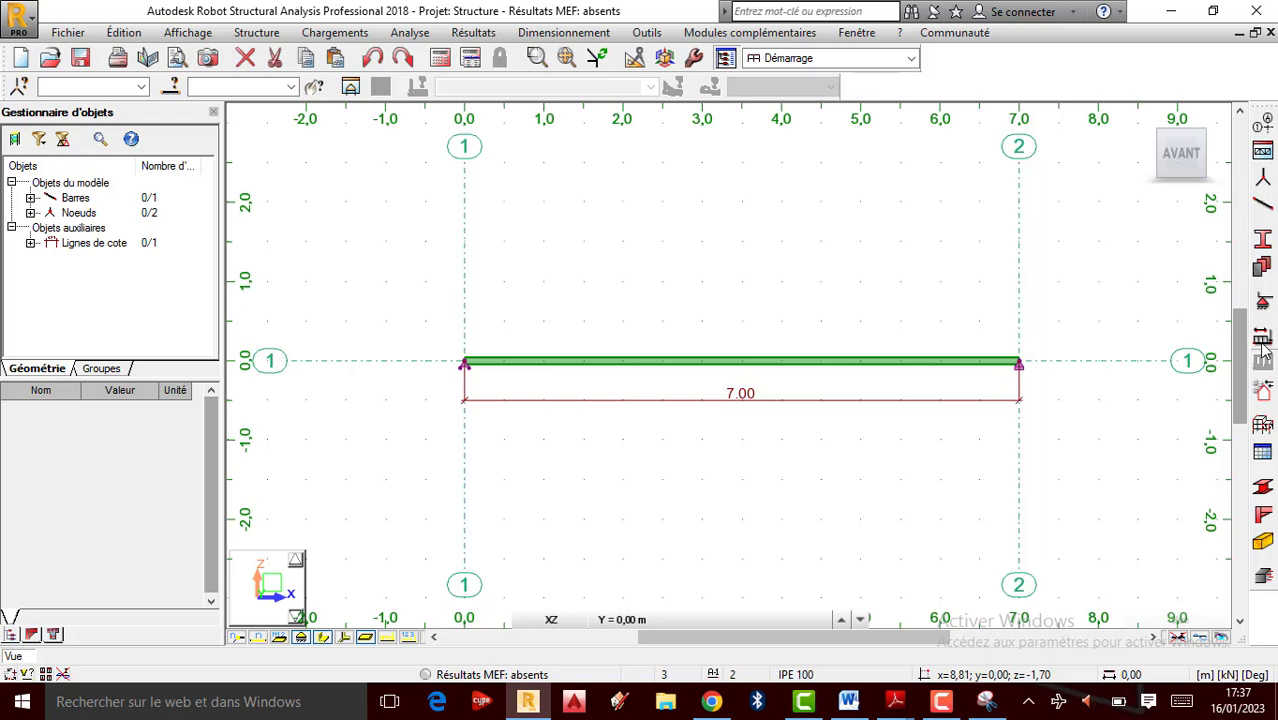
# Create load case 1 named Poids propre with permanente nature and poids propre sub-nature, and close the load cases dialog.
pyautogui.click(1262, 340)
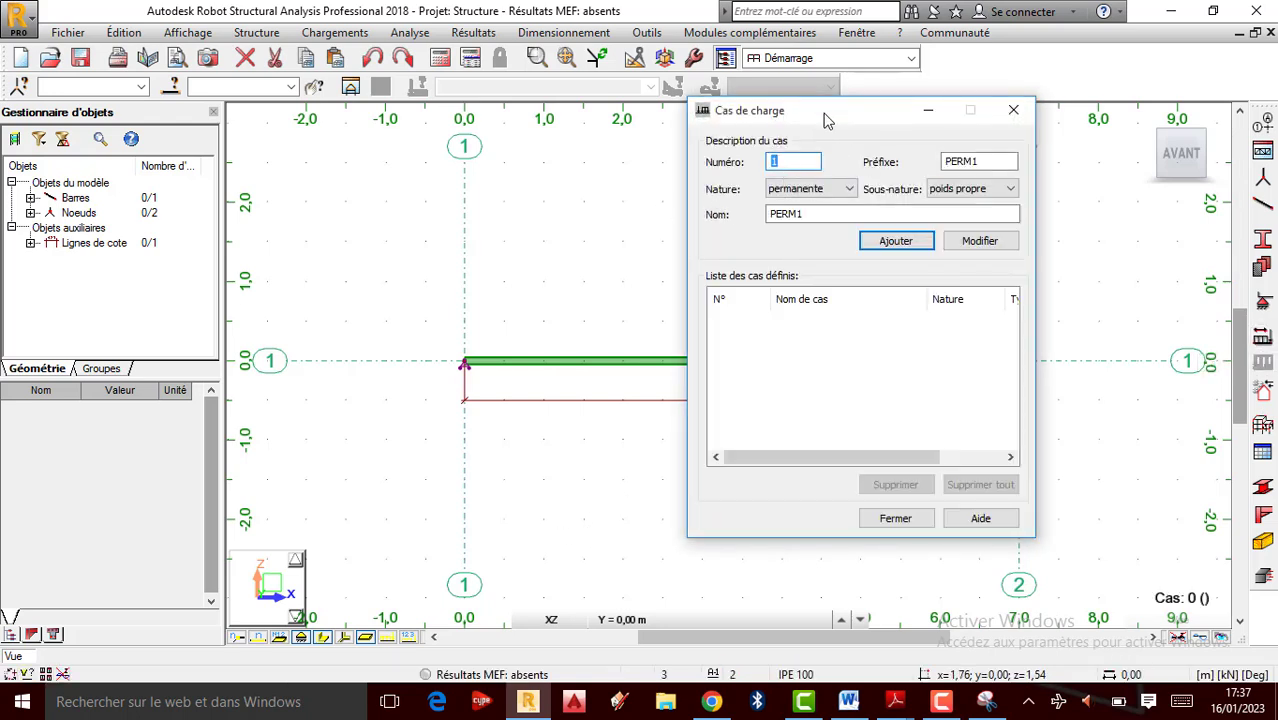
pyautogui.moveTo(845, 110); pyautogui.dragTo(253, 164)
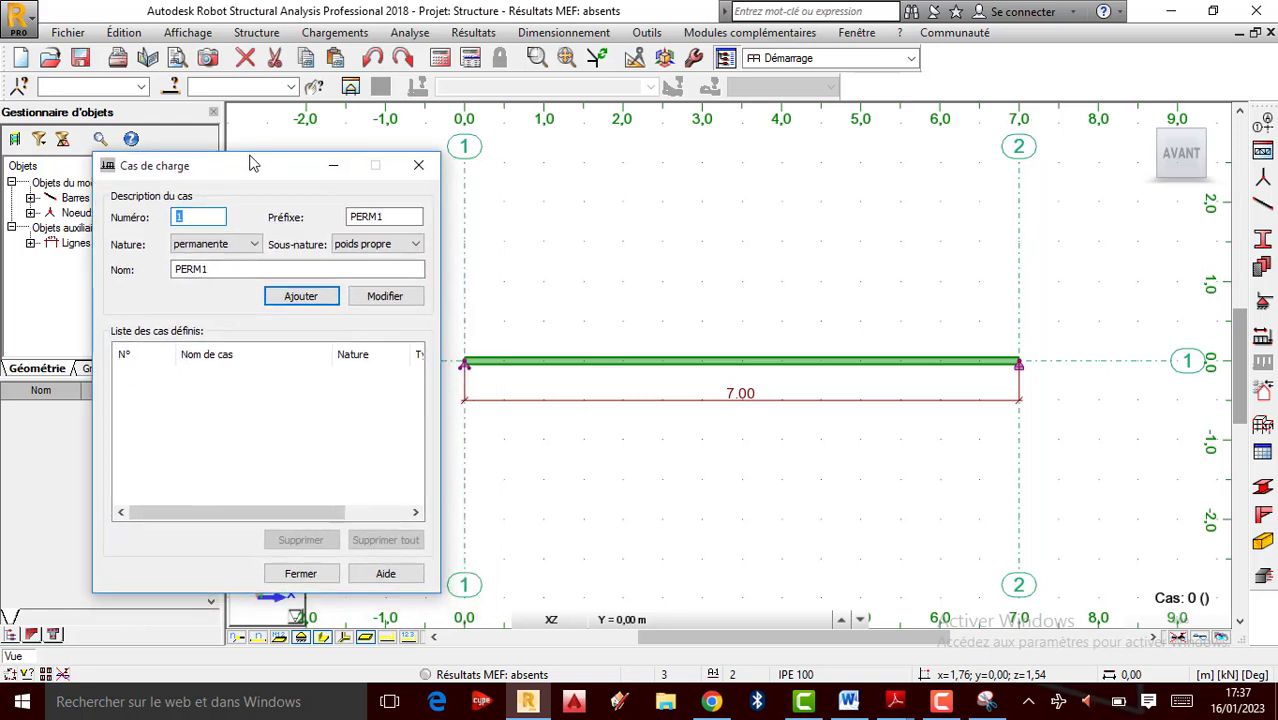
pyautogui.doubleClick(222, 270)
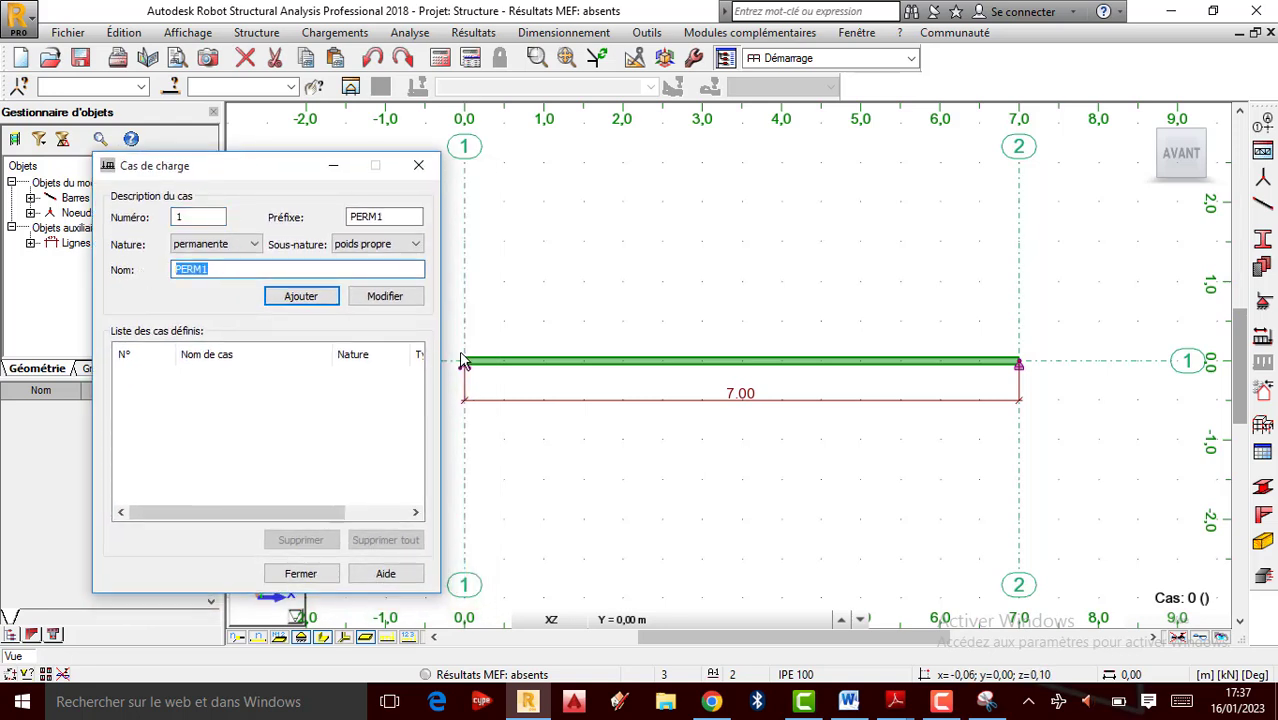
pyautogui.write('Poids prop')
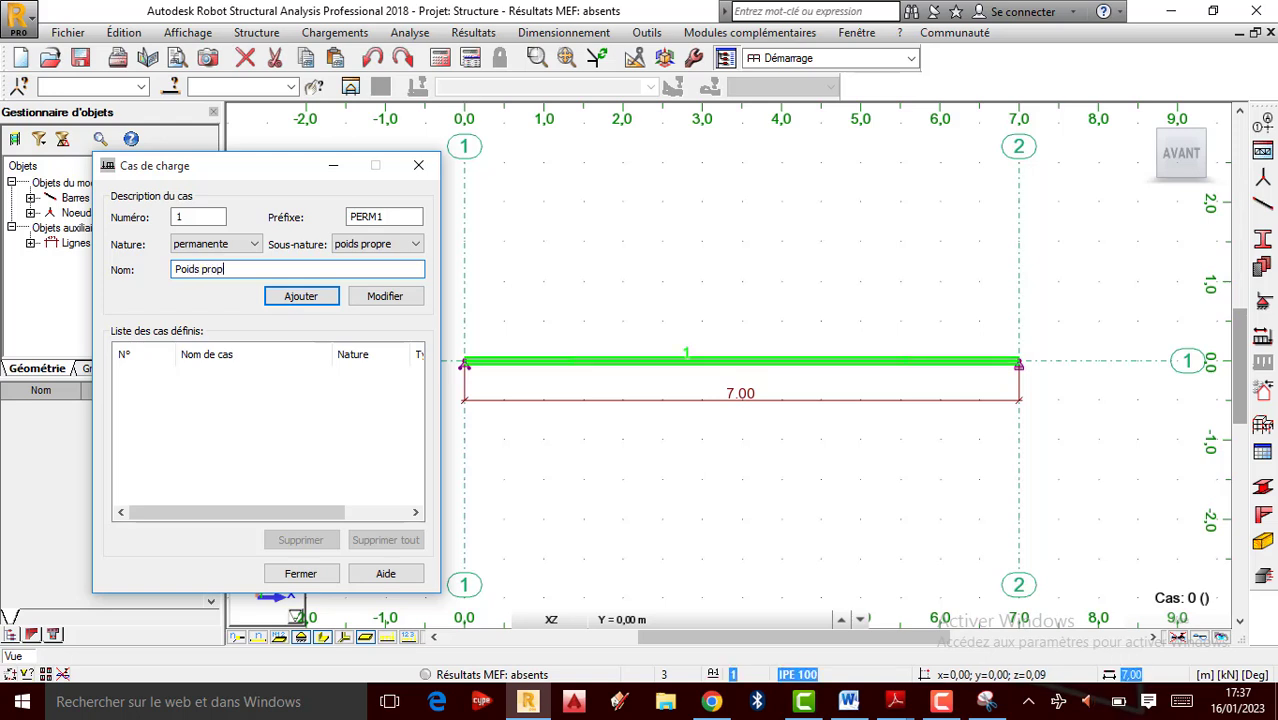
pyautogui.write('re')
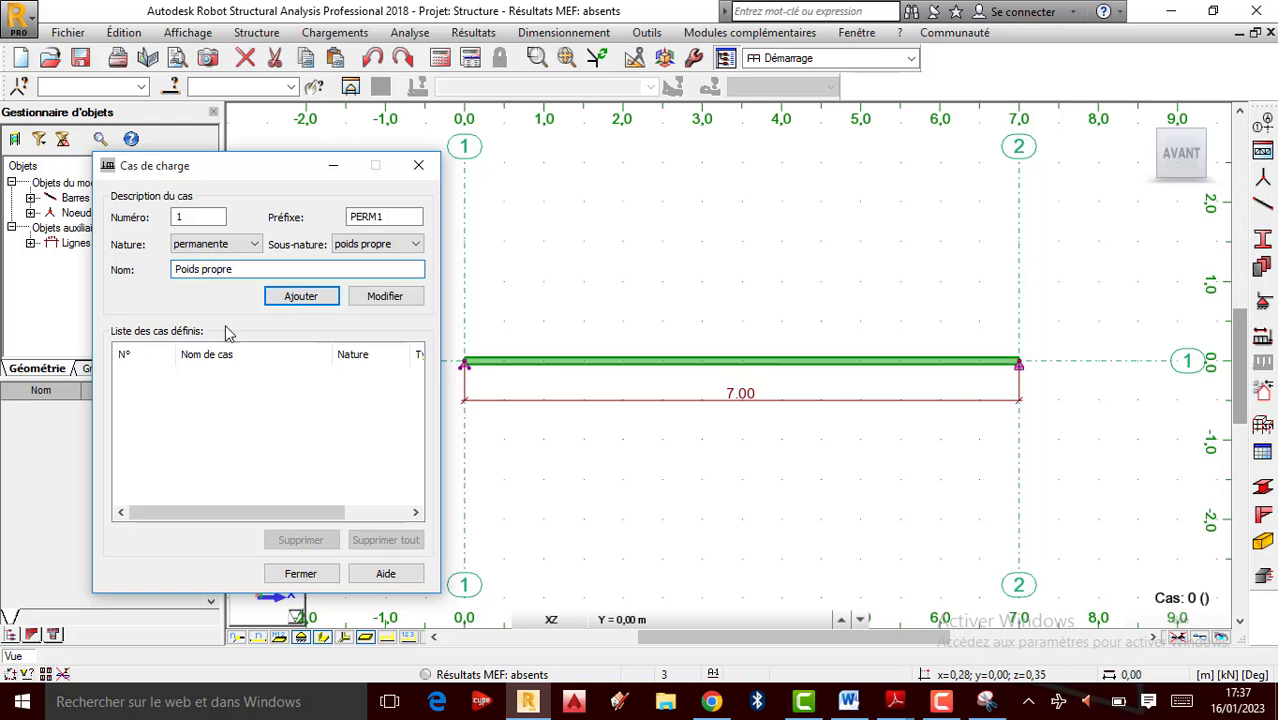
pyautogui.click(313, 300)
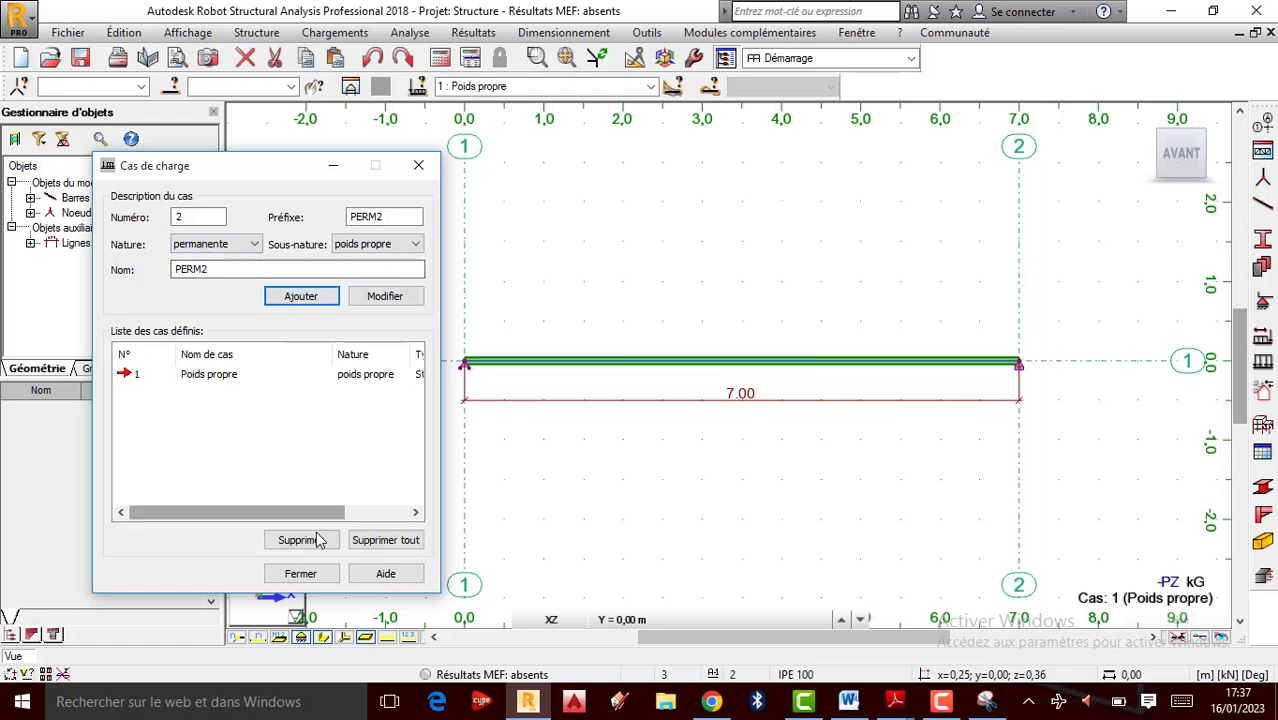
pyautogui.click(300, 573)
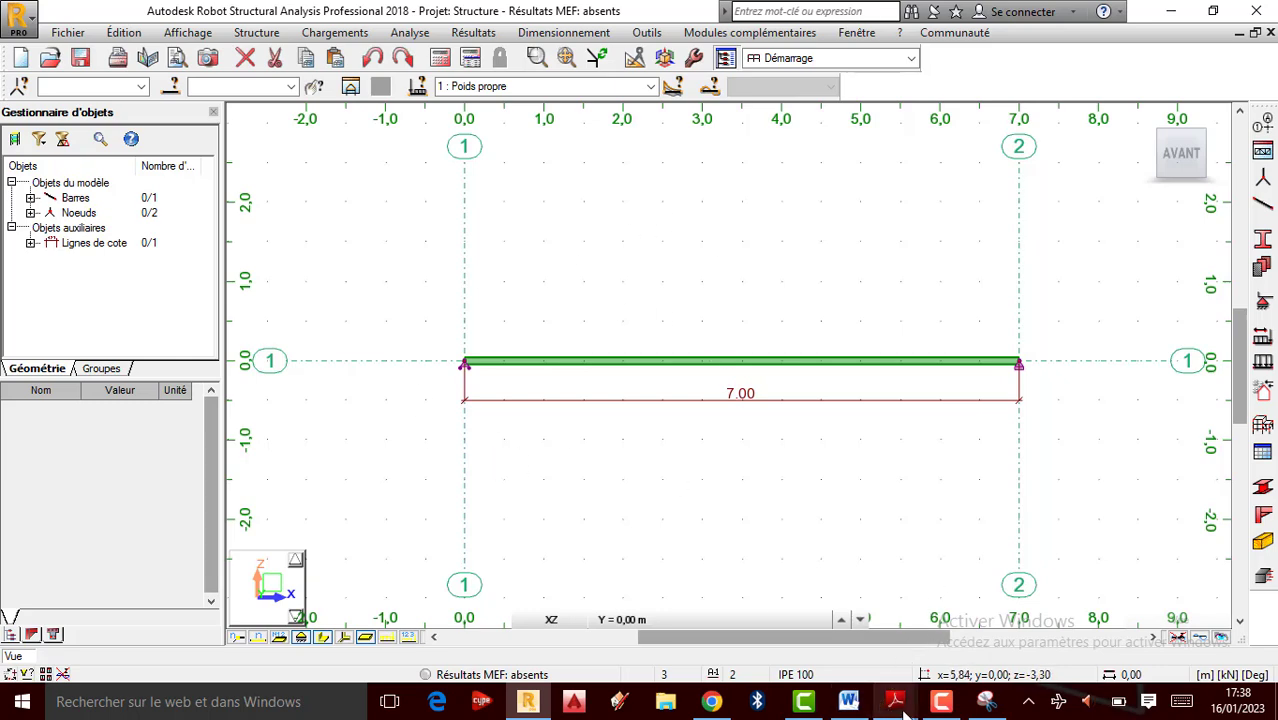
# Switch to the Adobe Reader formulary to examine the beam case with two symmetric point loads, and return to Robot.
pyautogui.moveTo(899, 705)
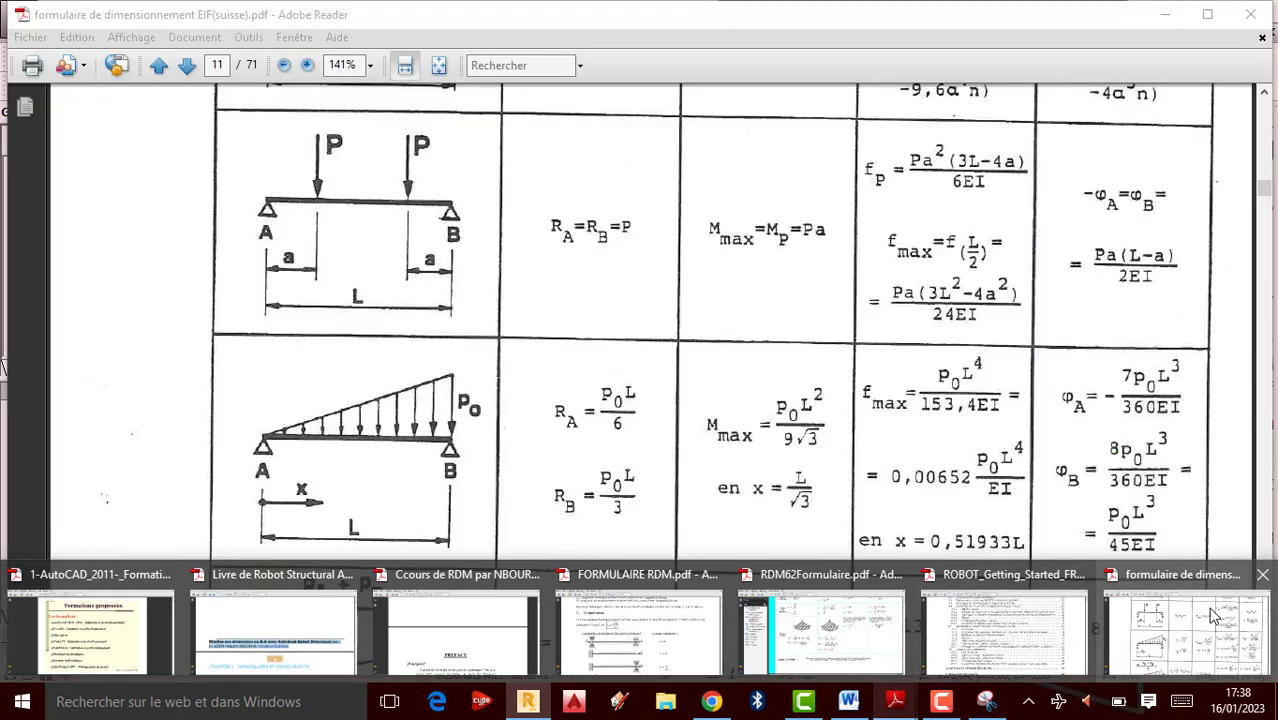
pyautogui.click(1187, 635)
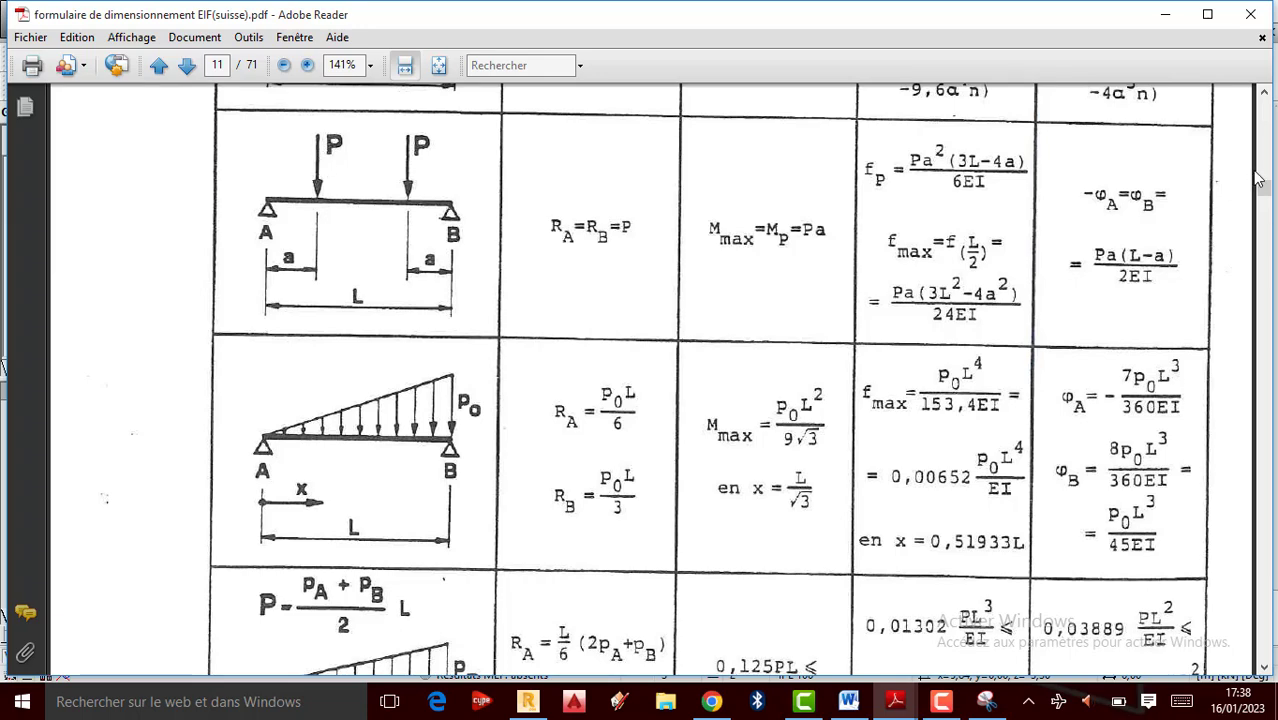
pyautogui.click(1251, 14)
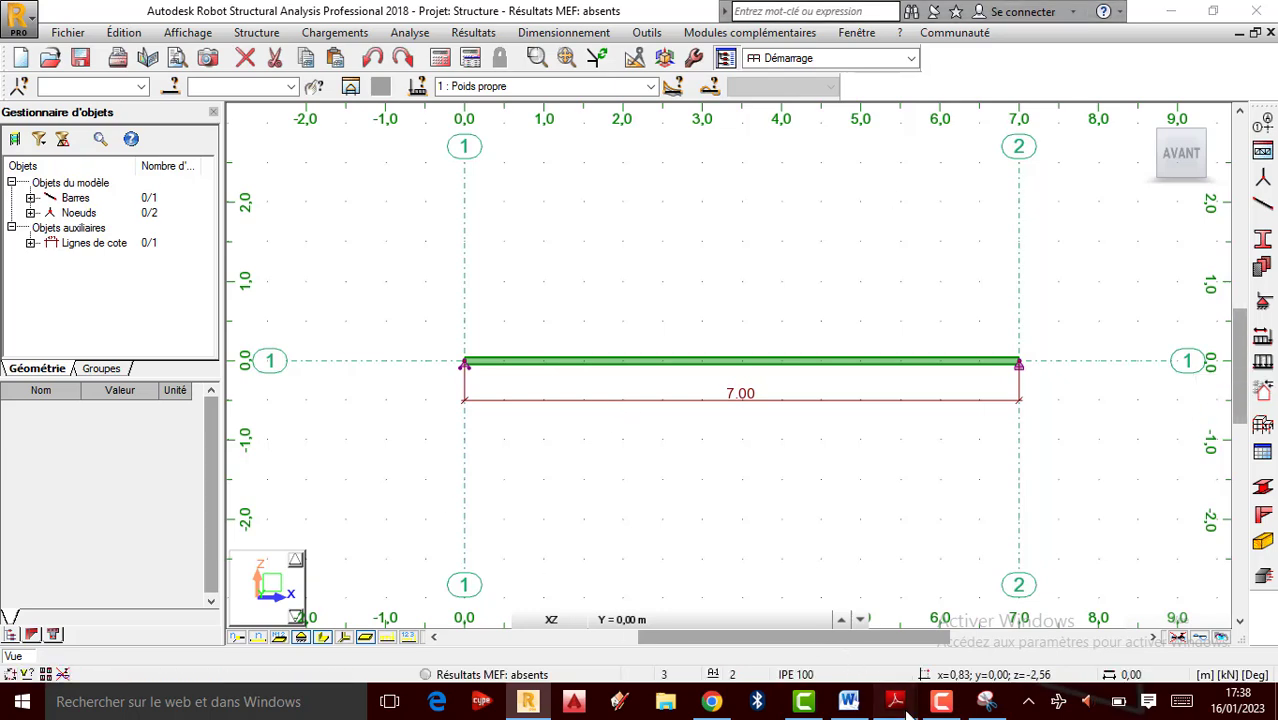
pyautogui.moveTo(897, 704)
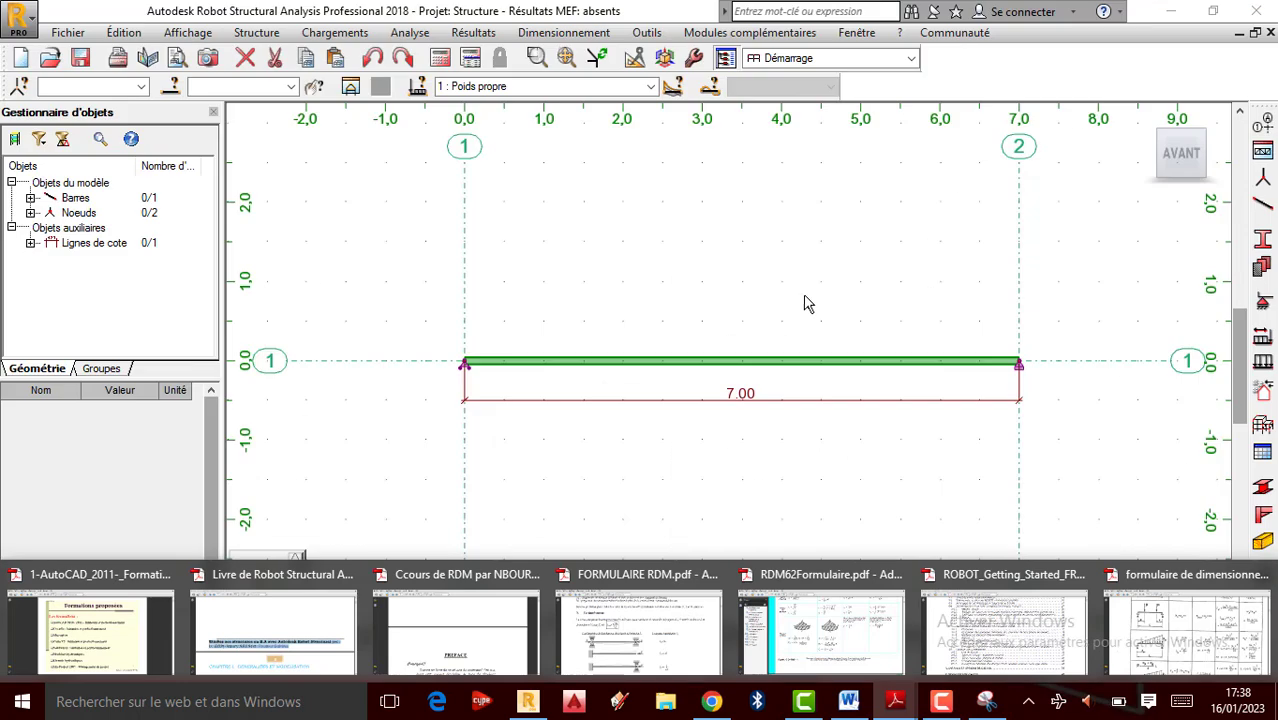
# Delete the automatic self-weight row of the Poids propre case from the loads table and open the load definition in the model view.
pyautogui.click(350, 33)
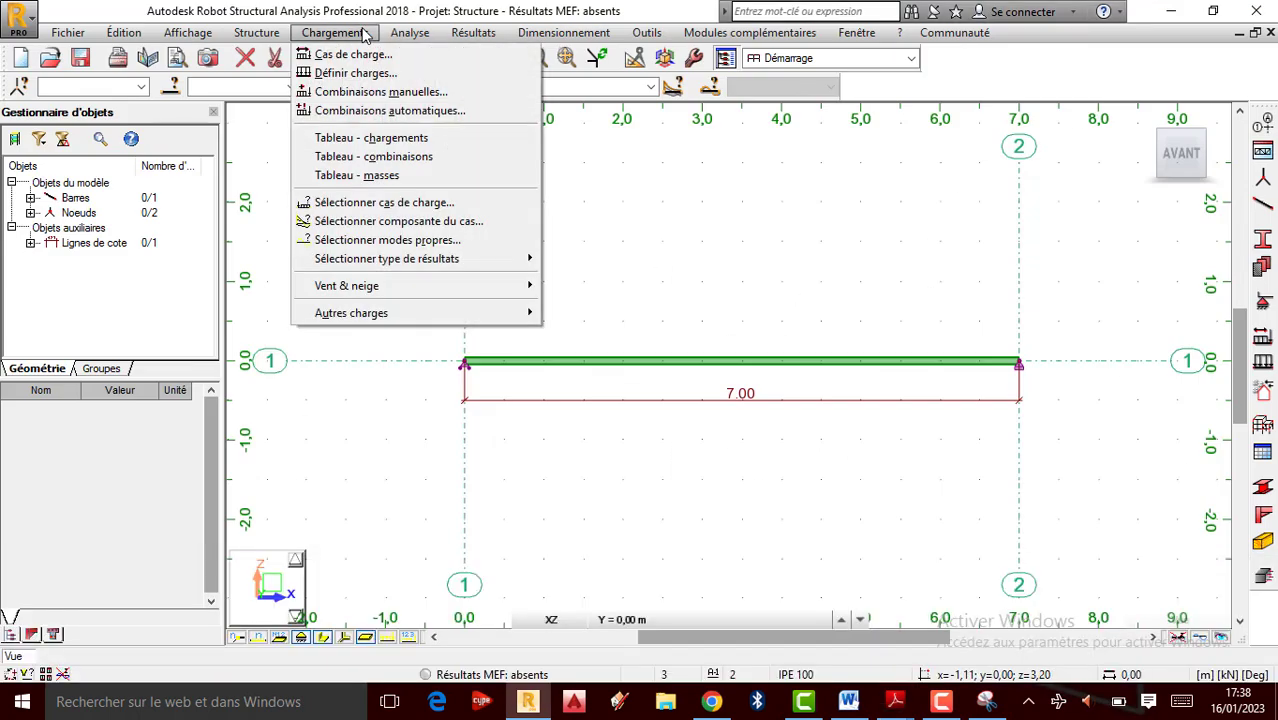
pyautogui.click(380, 146)
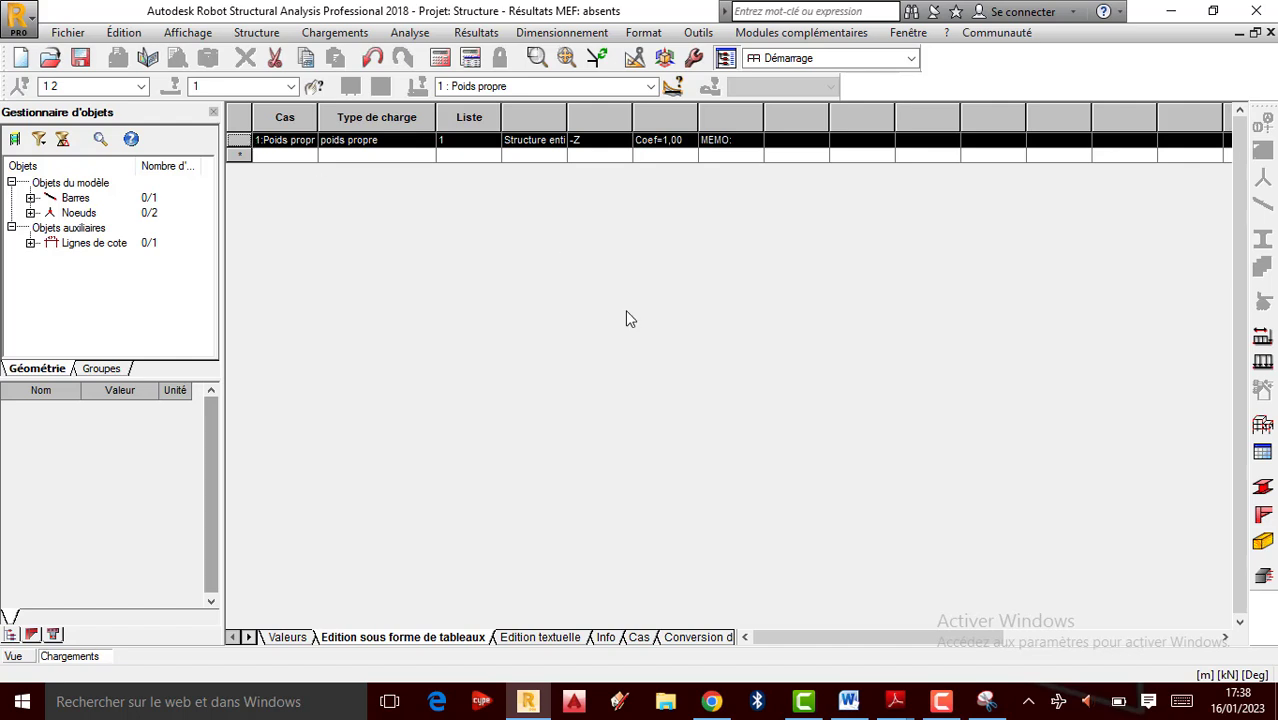
pyautogui.press('Delete')
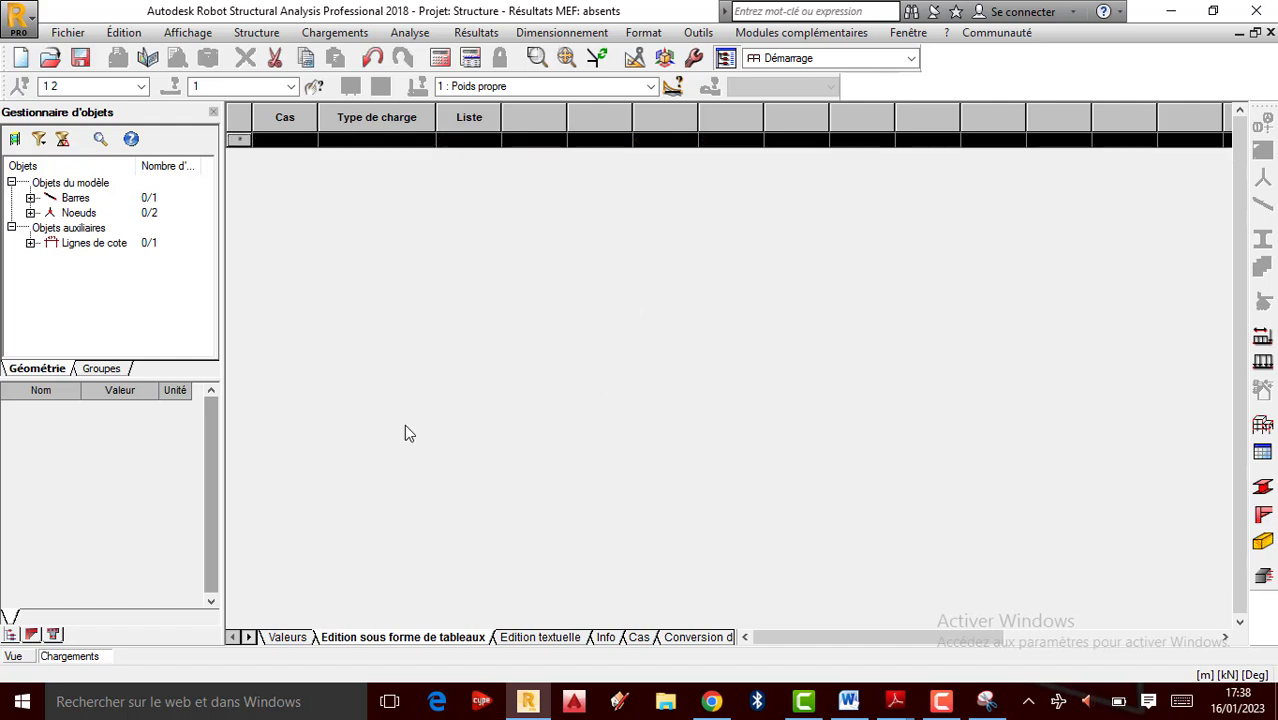
pyautogui.click(13, 657)
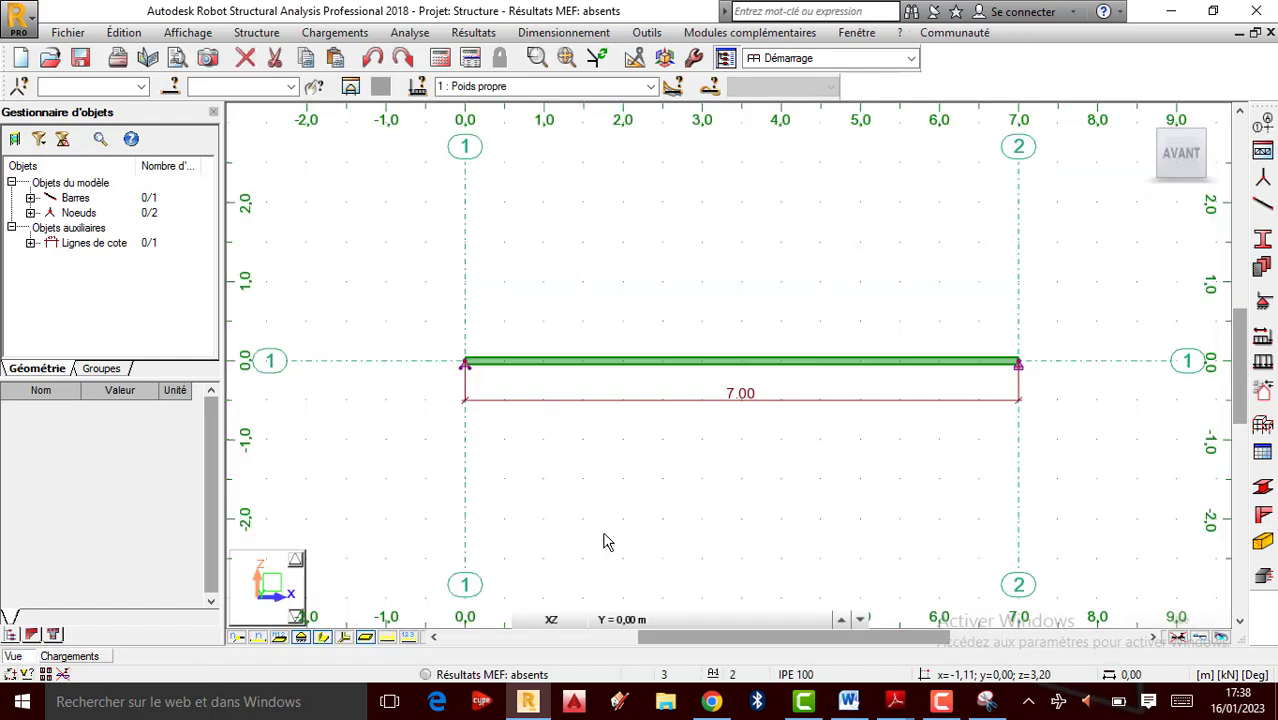
pyautogui.click(1263, 392)
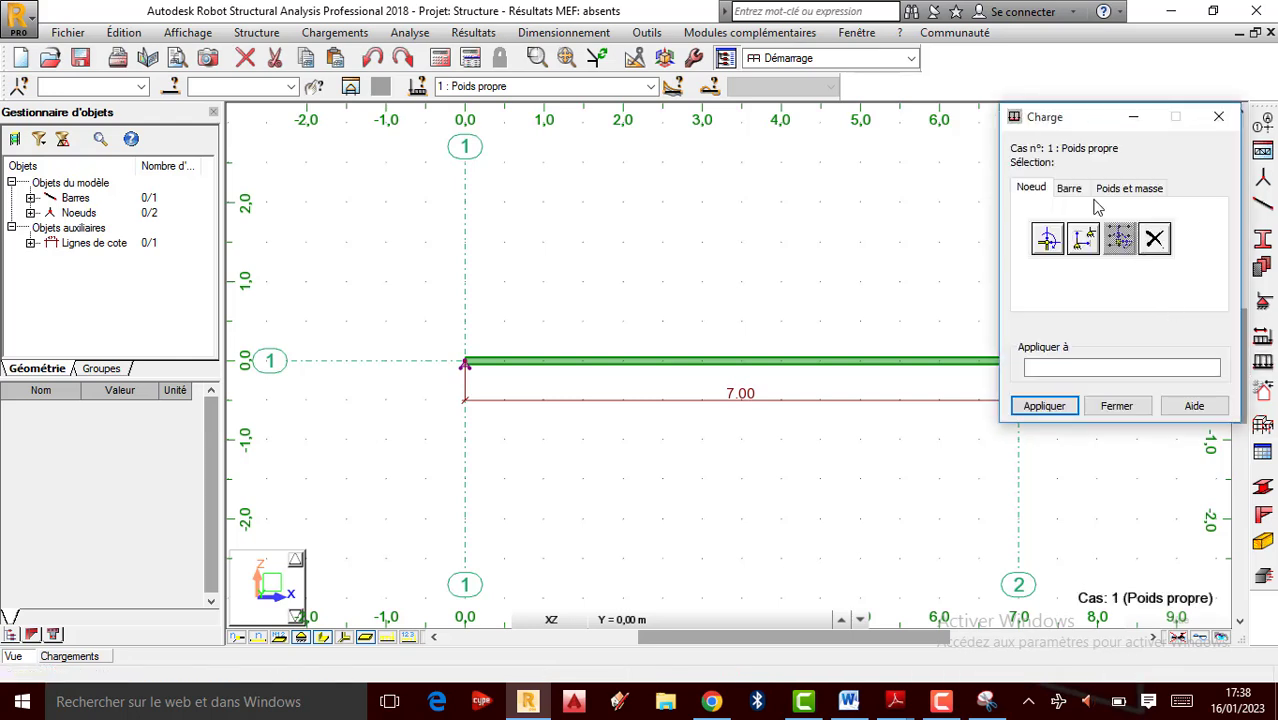
pyautogui.click(1047, 238)
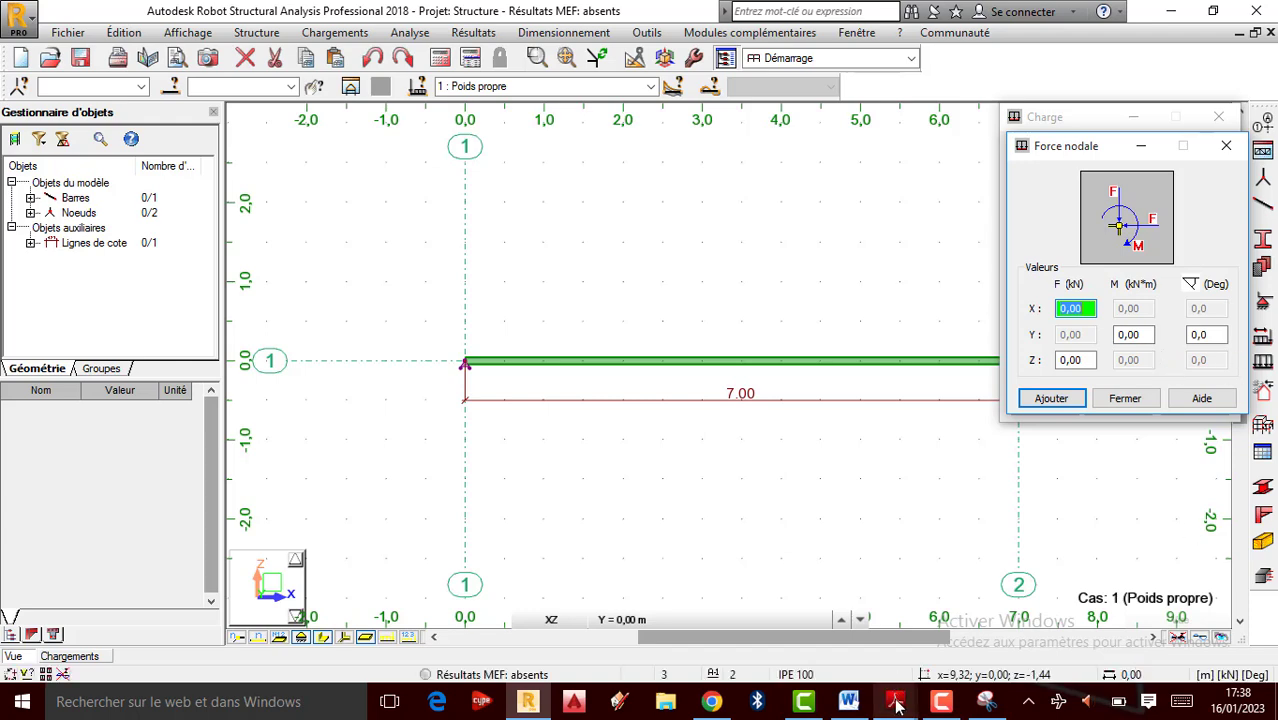
pyautogui.moveTo(895, 701)
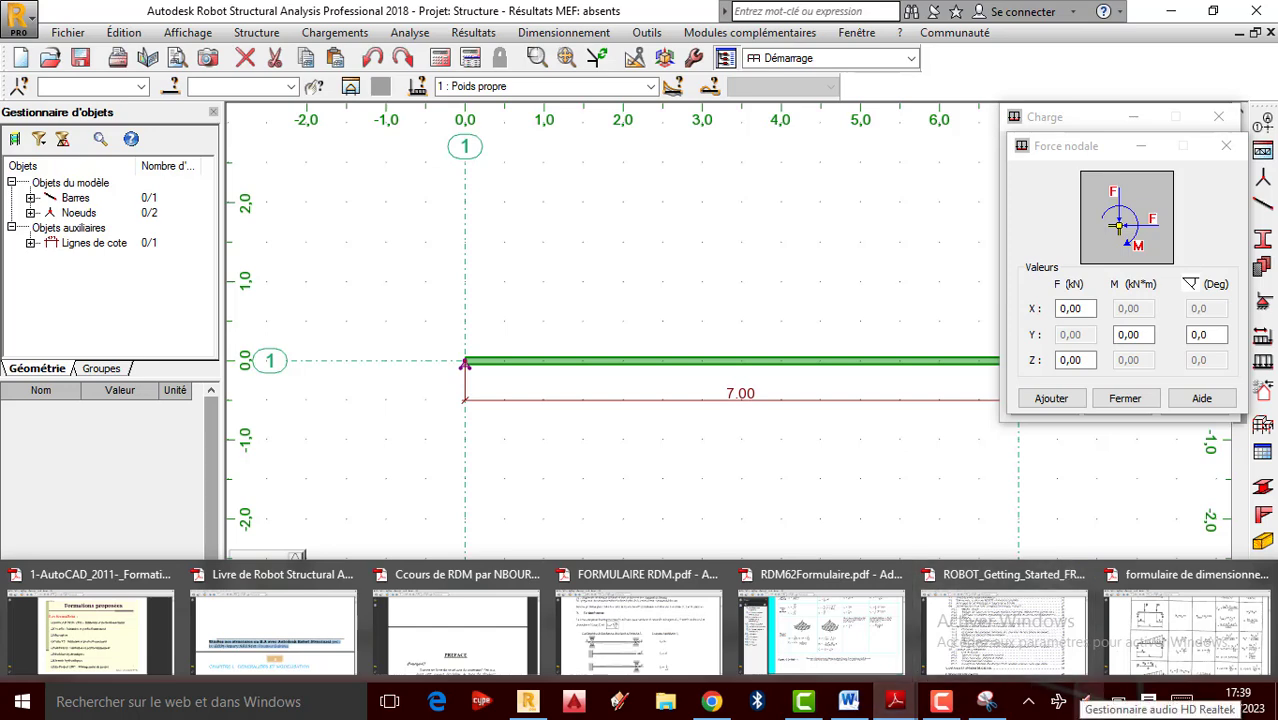
pyautogui.click(1190, 612)
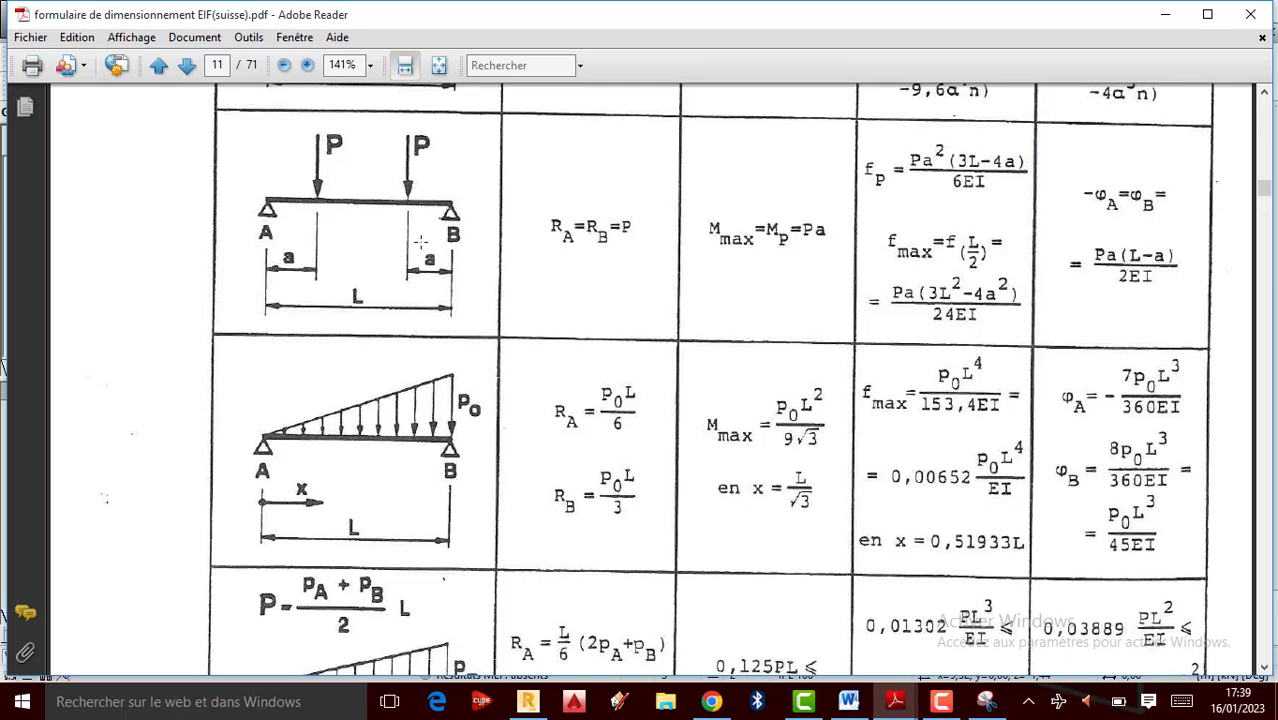
pyautogui.click(1165, 14)
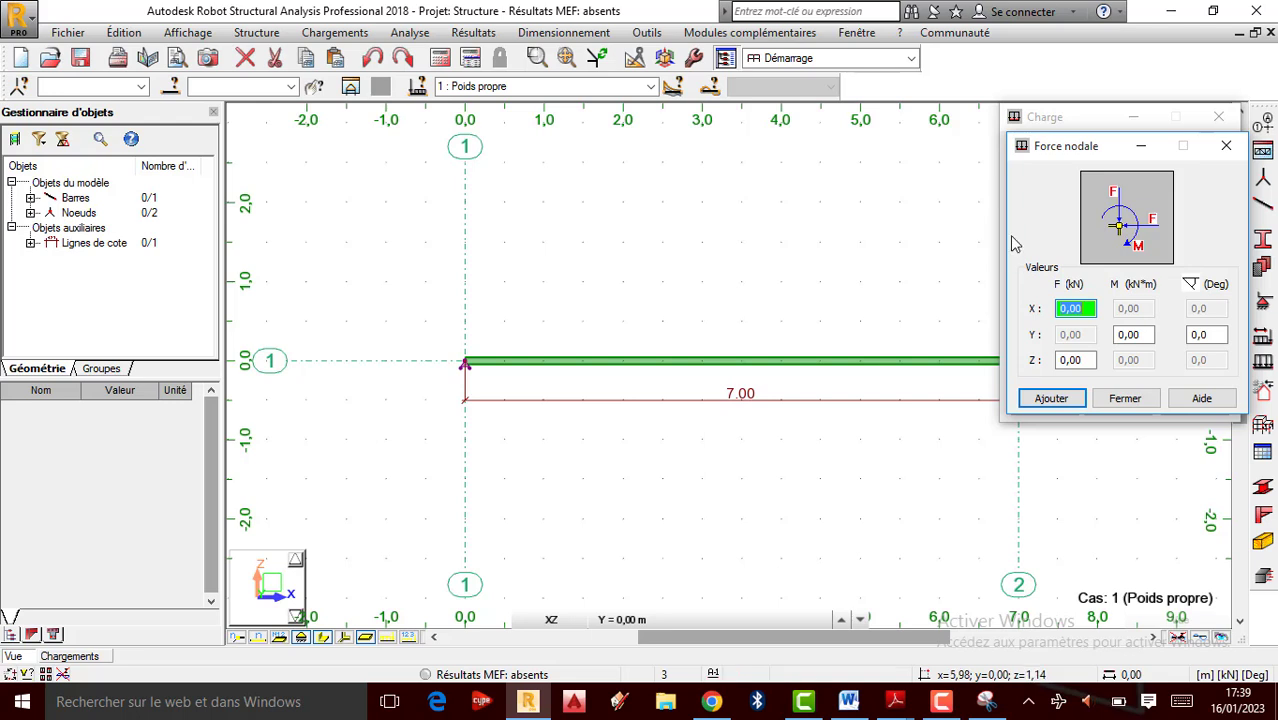
pyautogui.click(1228, 150)
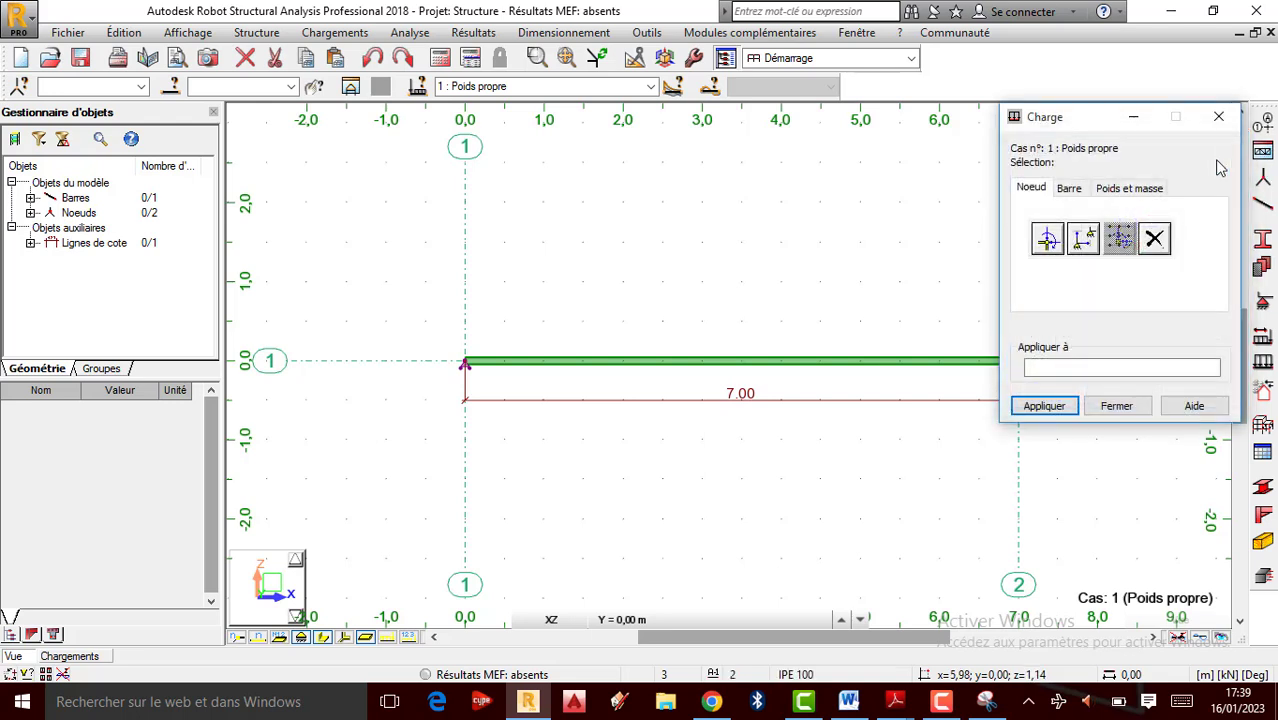
# Start a bar point force definition and set its Z force to -10 kN in the global system.
pyautogui.click(1071, 192)
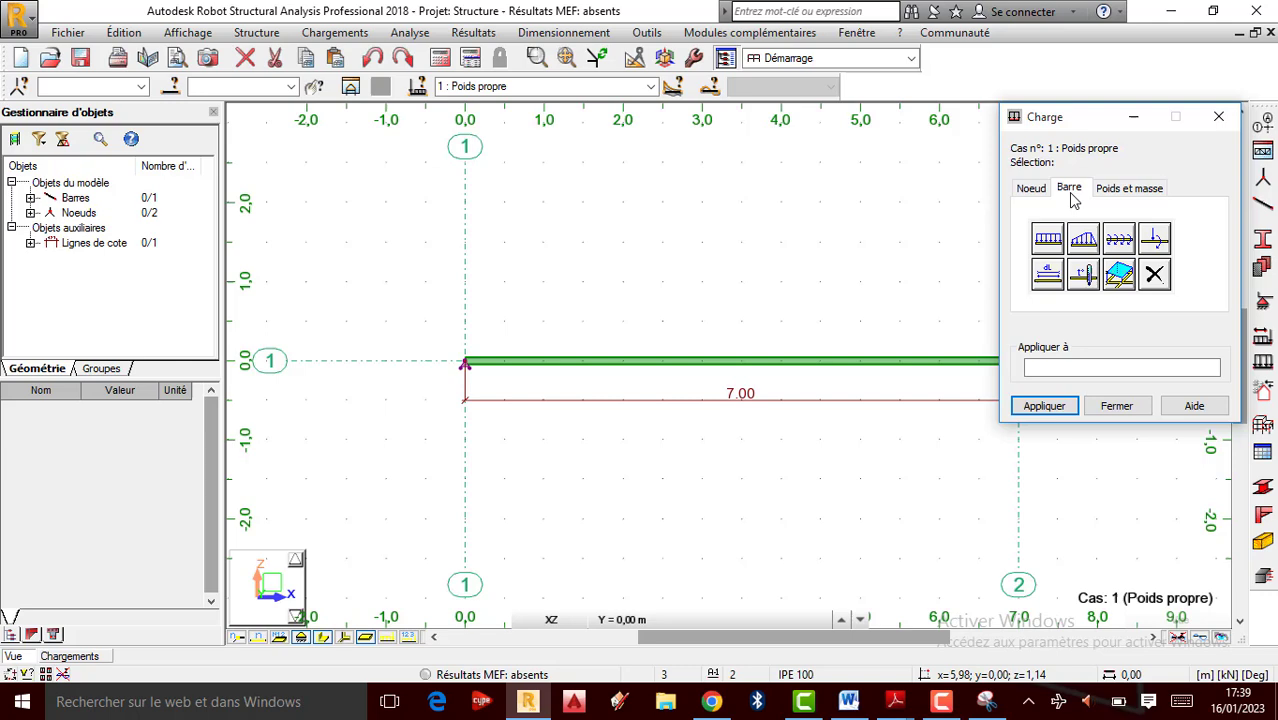
pyautogui.click(1152, 246)
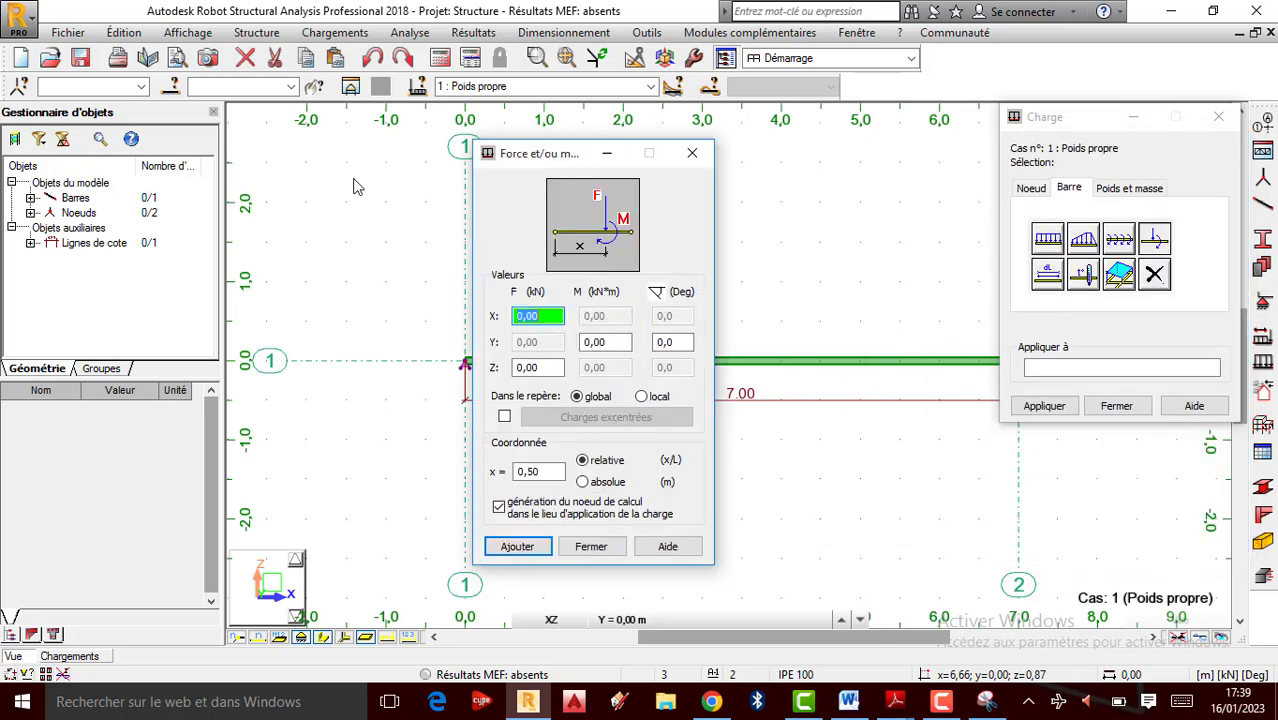
pyautogui.moveTo(357, 187); pyautogui.dragTo(249, 196)
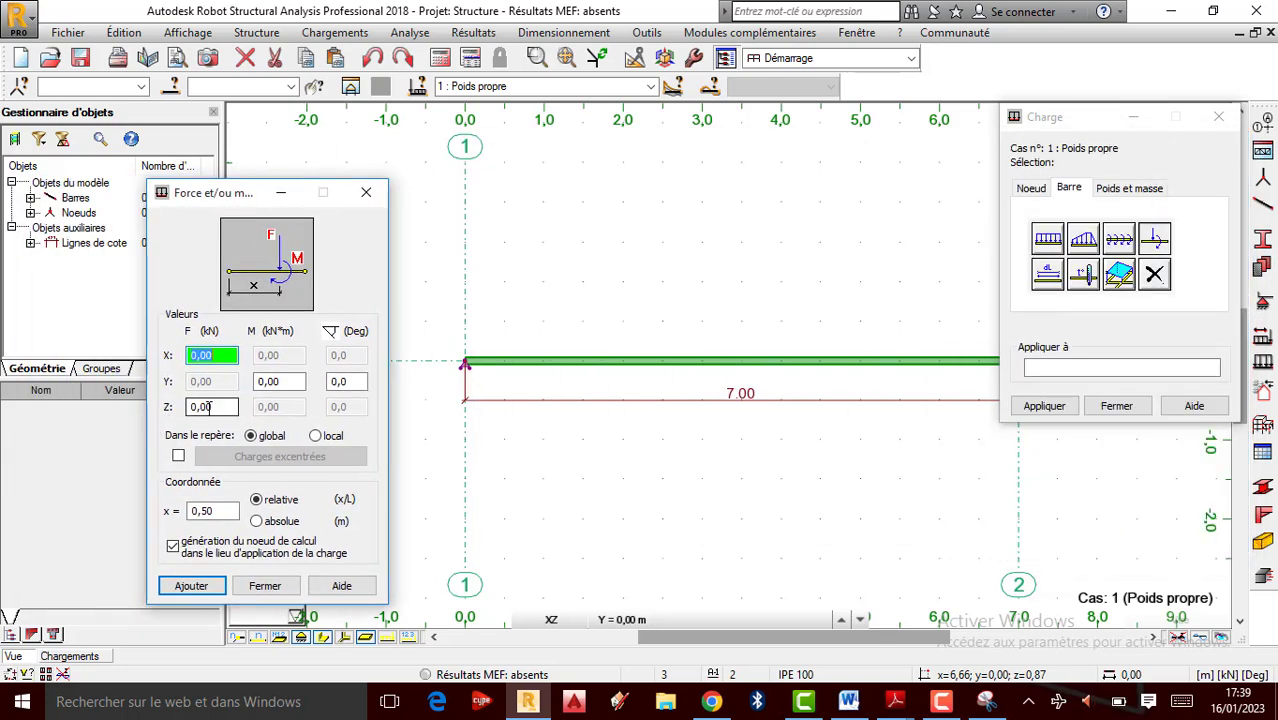
pyautogui.doubleClick(203, 407)
pyautogui.click(328, 410)
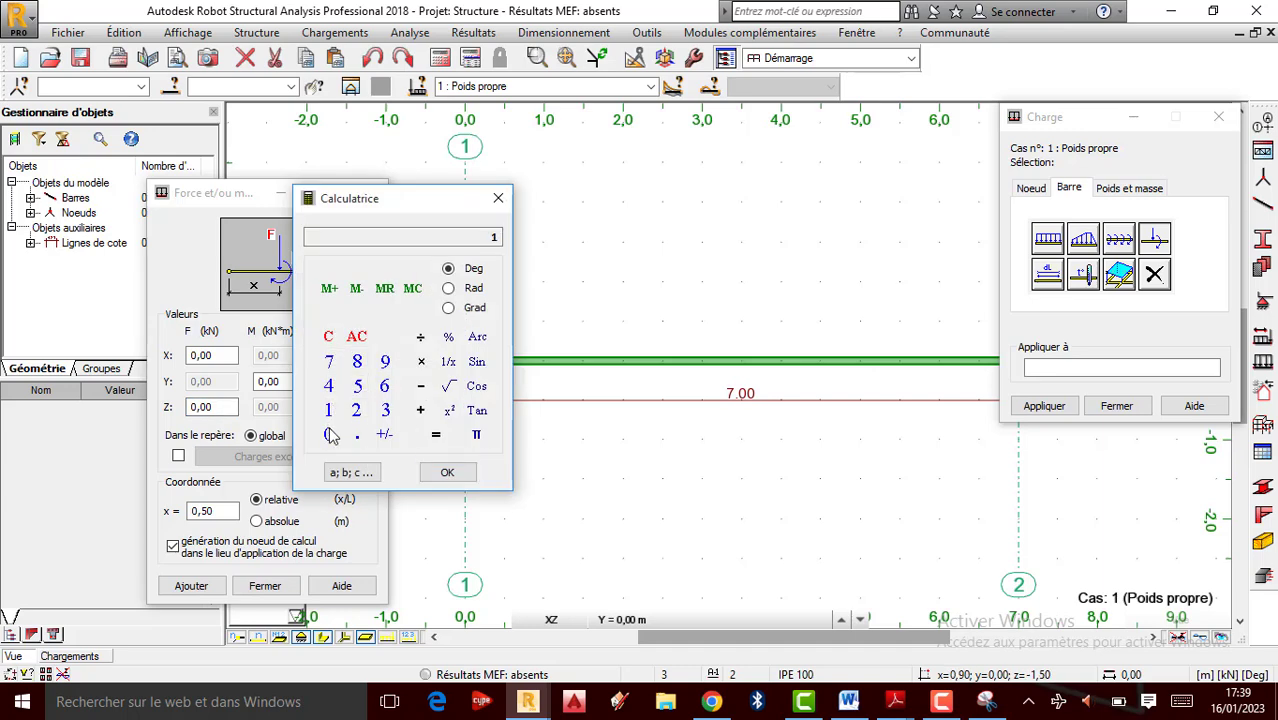
pyautogui.click(450, 473)
pyautogui.click(498, 198)
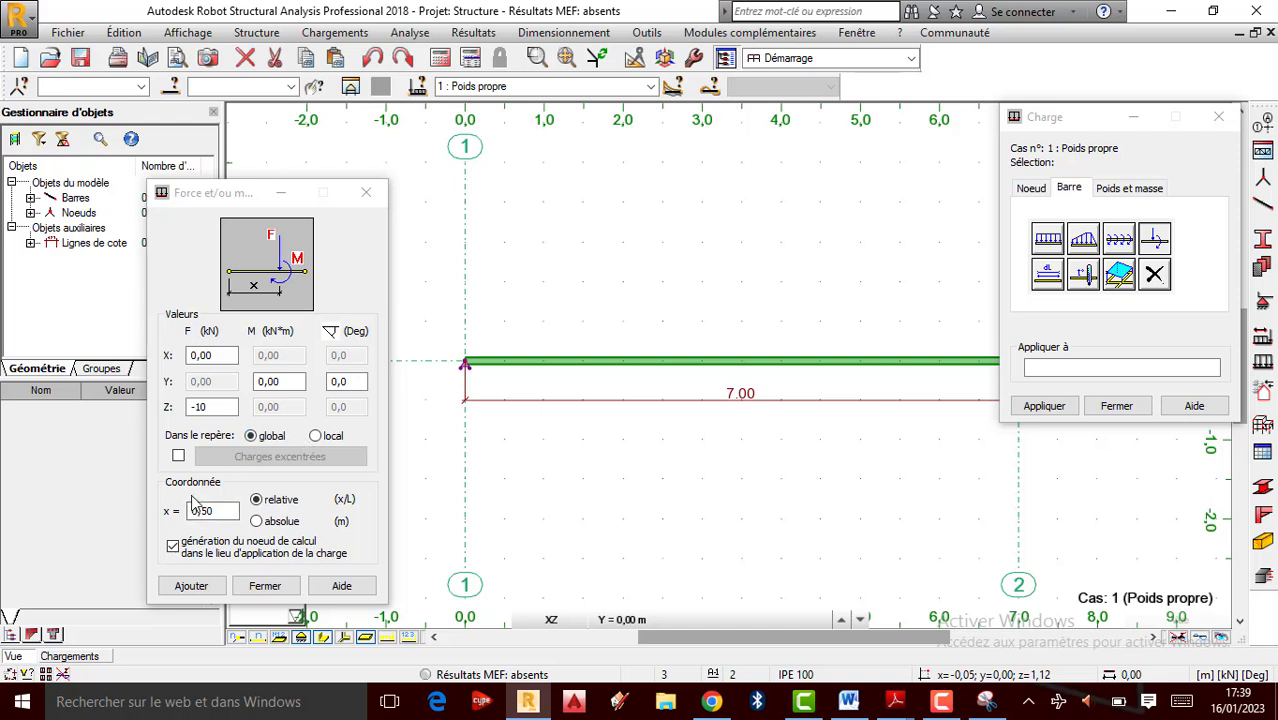
# Switch the force's coordinate to absolute and set its position to x = 2 m.
pyautogui.click(260, 521)
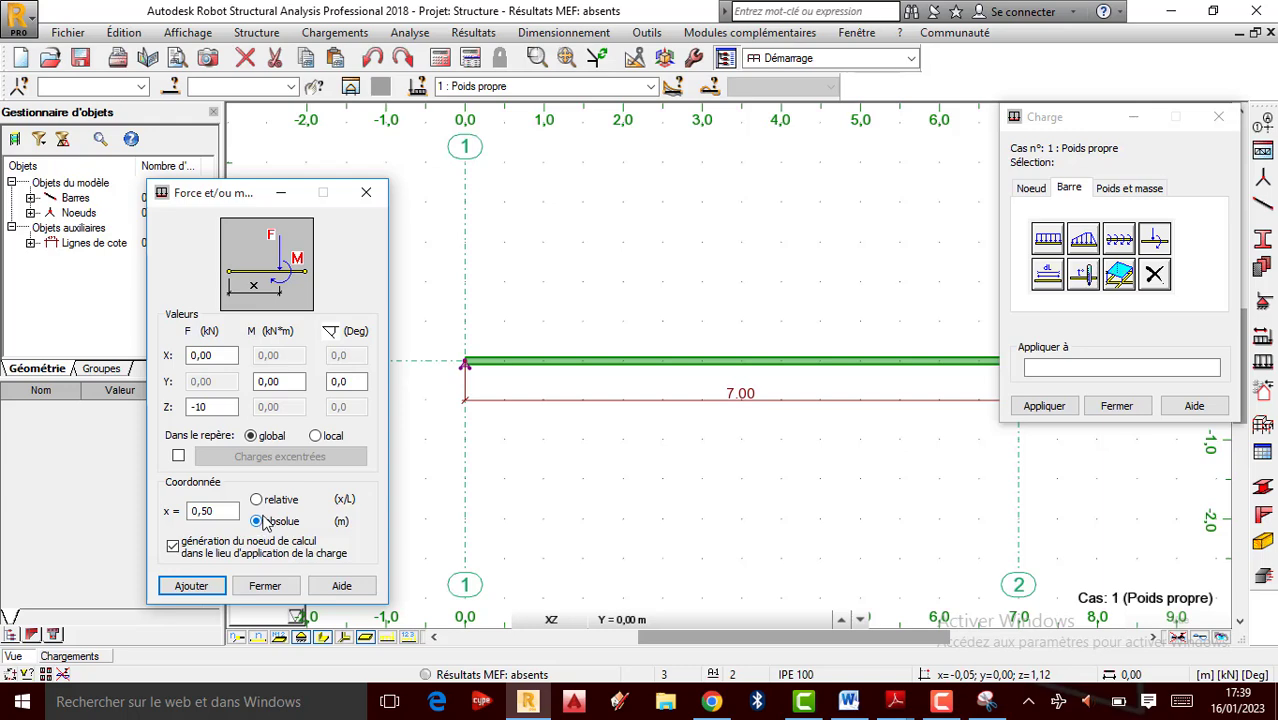
pyautogui.click(212, 512)
pyautogui.moveTo(222, 512); pyautogui.dragTo(153, 497)
pyautogui.doubleClick(219, 512)
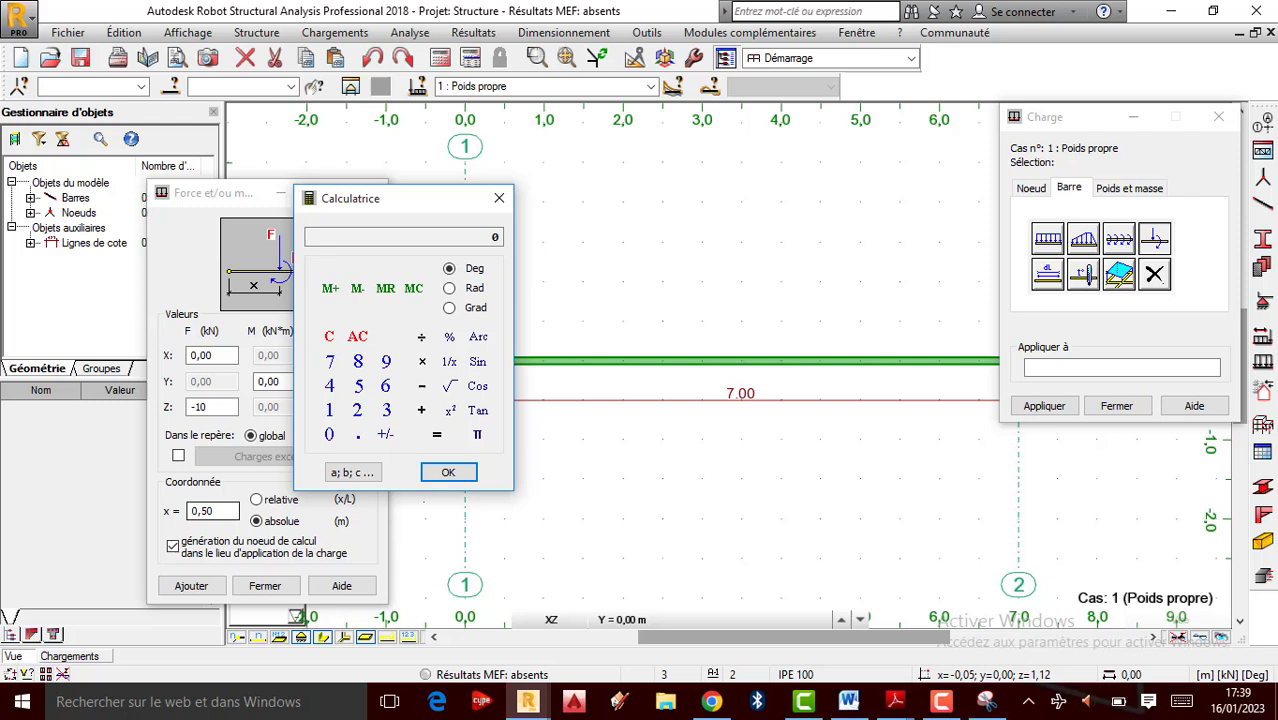
pyautogui.click(359, 411)
pyautogui.click(430, 474)
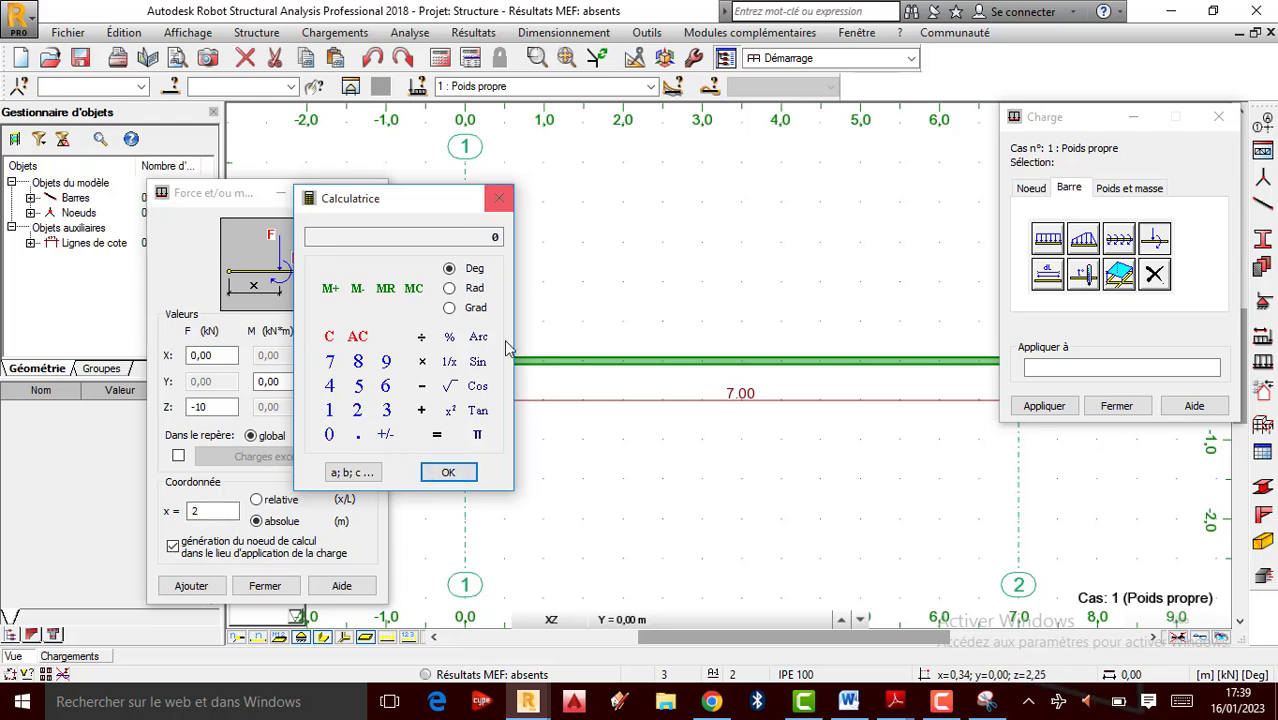
pyautogui.click(499, 198)
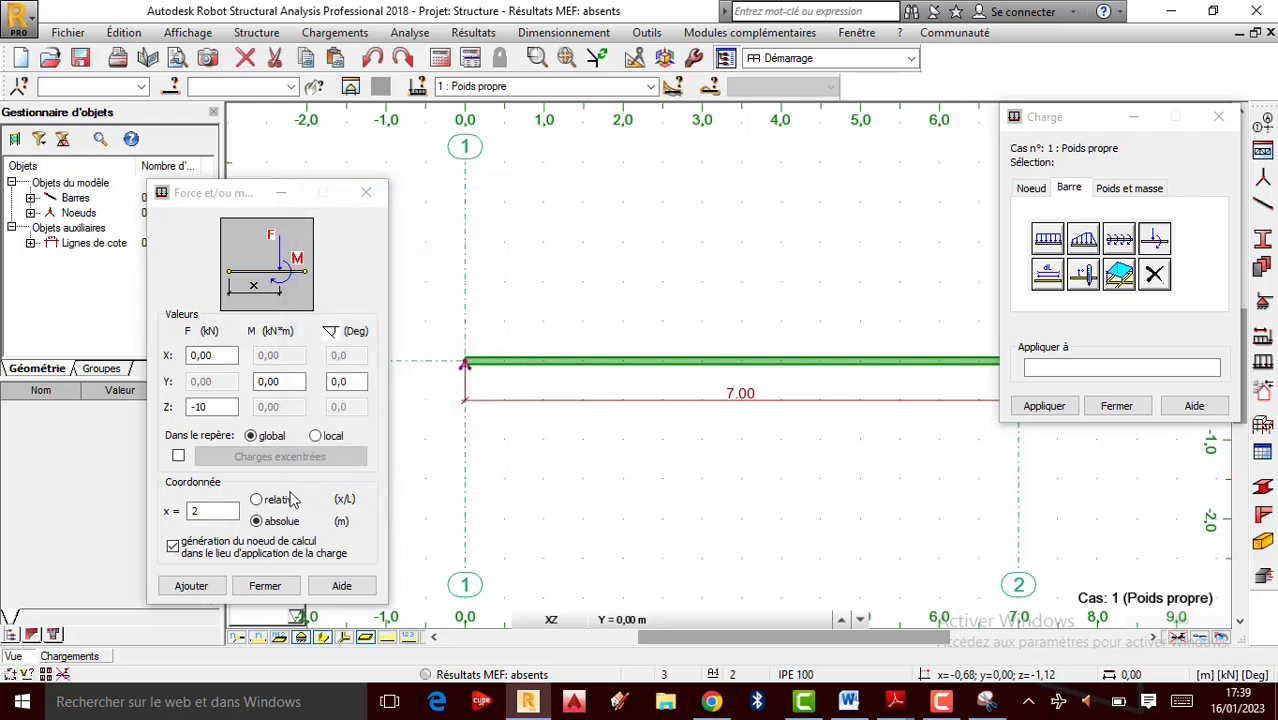
# Add the defined point force and apply it to bar 1.
pyautogui.click(191, 585)
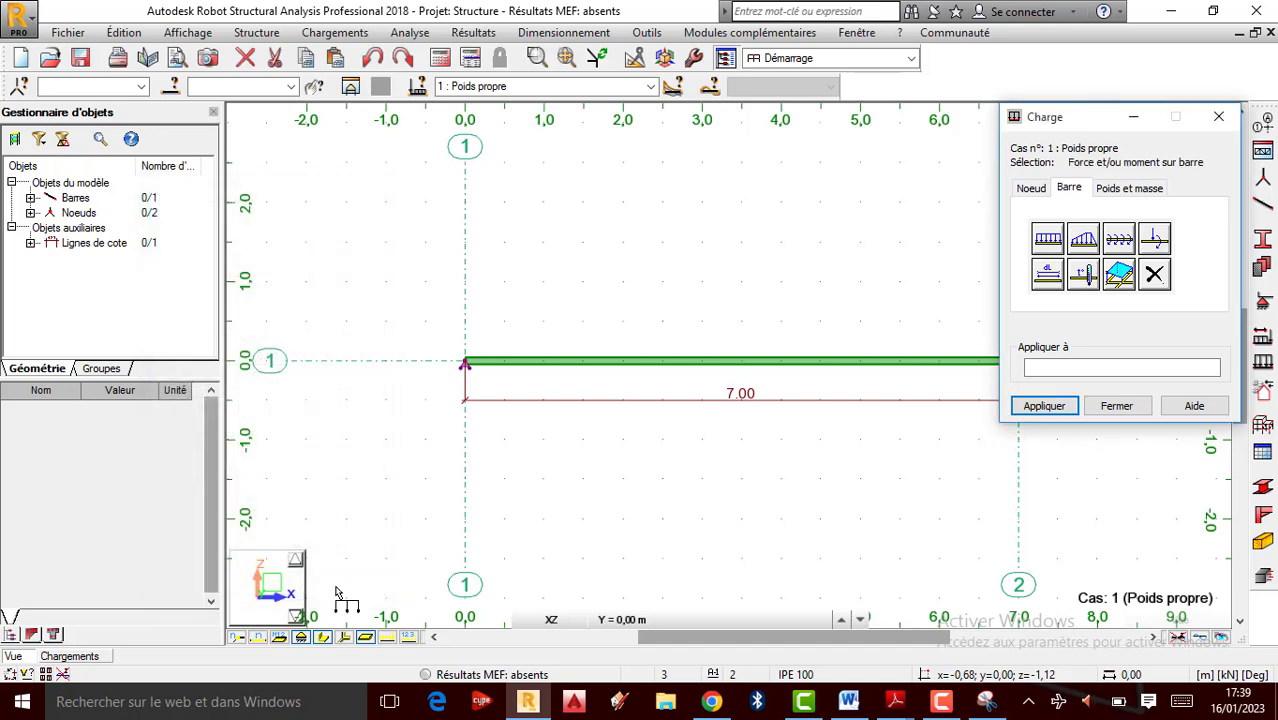
pyautogui.click(1050, 366)
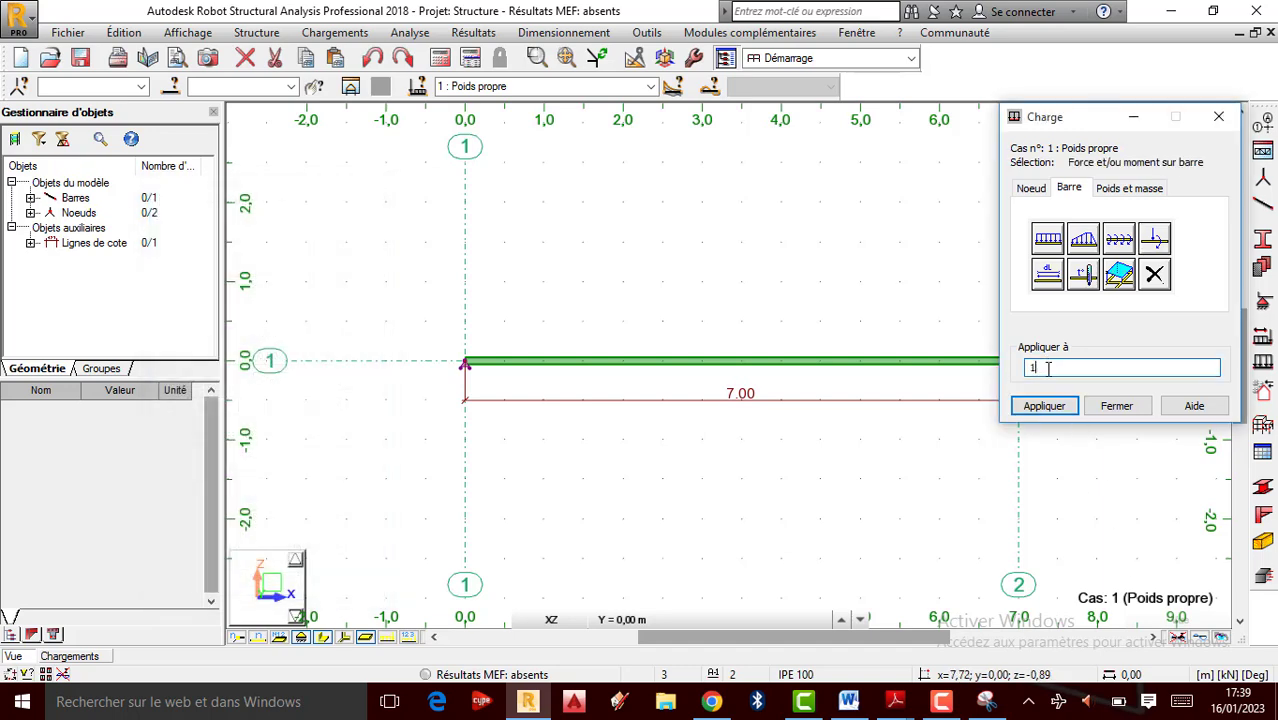
pyautogui.write('1')
pyautogui.click(1044, 405)
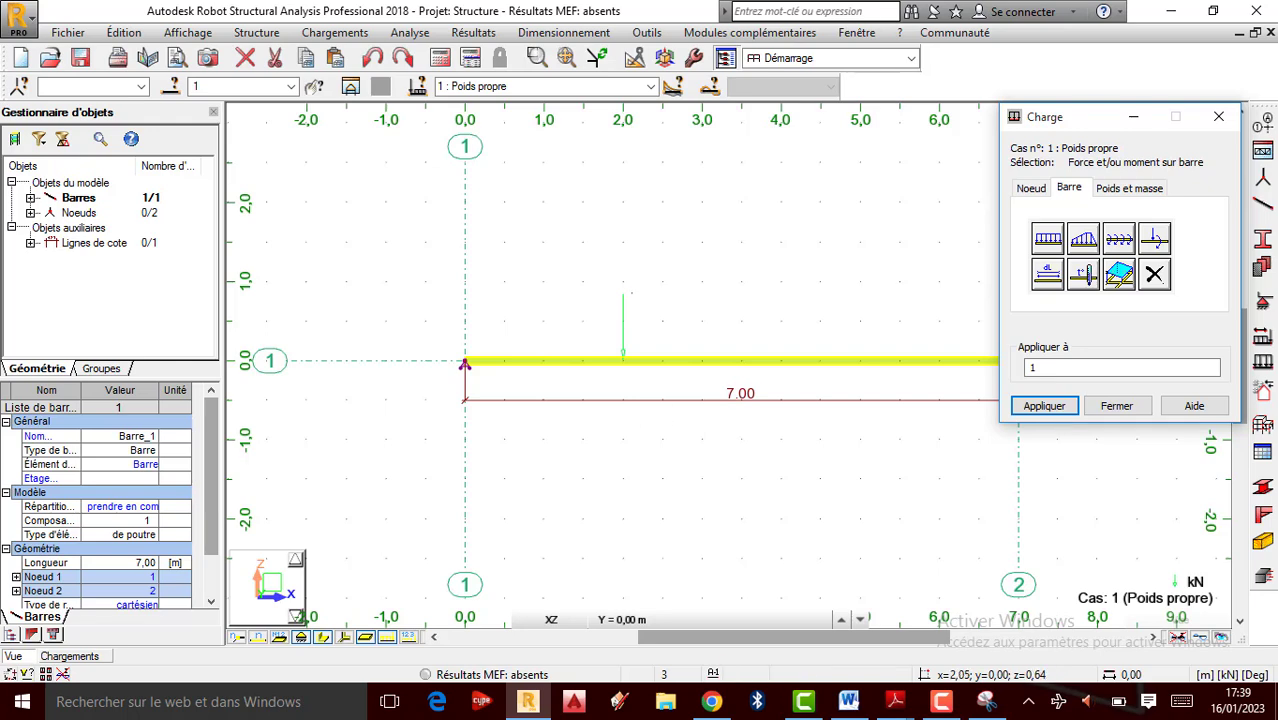
# Apply a second -10 kN Z point force at absolute x = 5 m on bar 1, and close the load definition.
pyautogui.click(1154, 238)
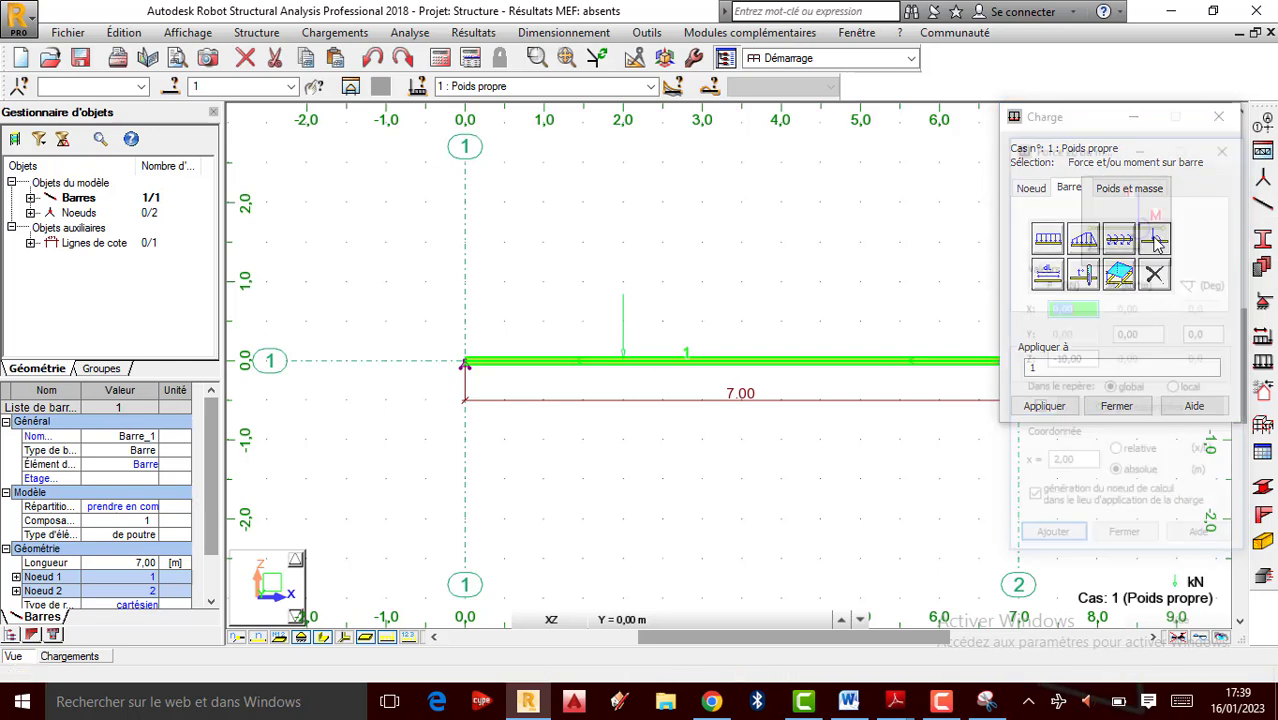
pyautogui.doubleClick(1081, 464)
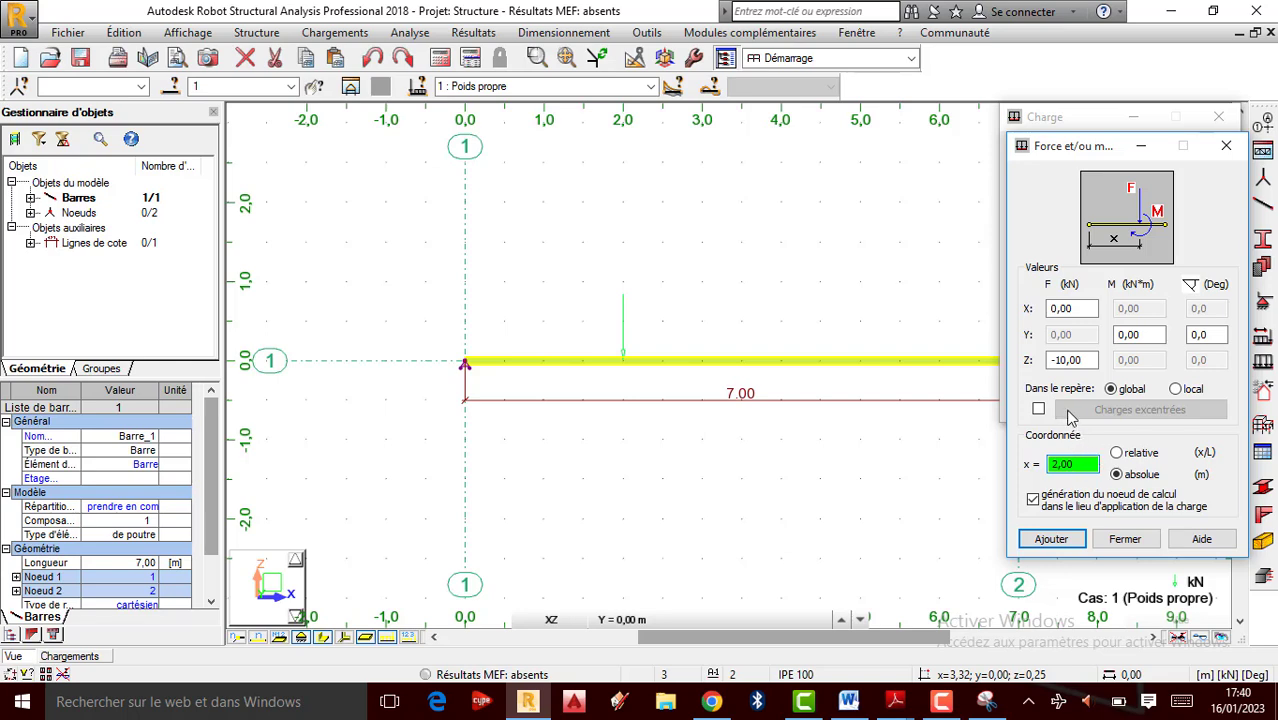
pyautogui.doubleClick(1081, 463)
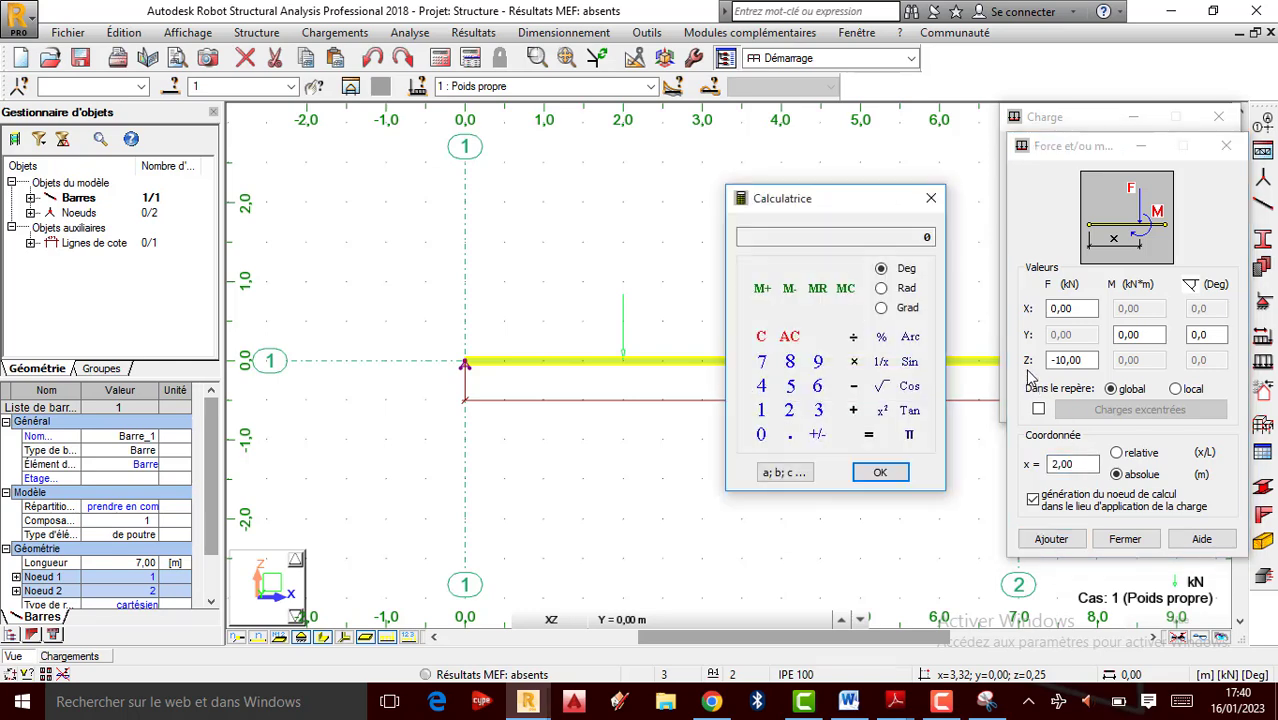
pyautogui.click(795, 394)
pyautogui.click(882, 471)
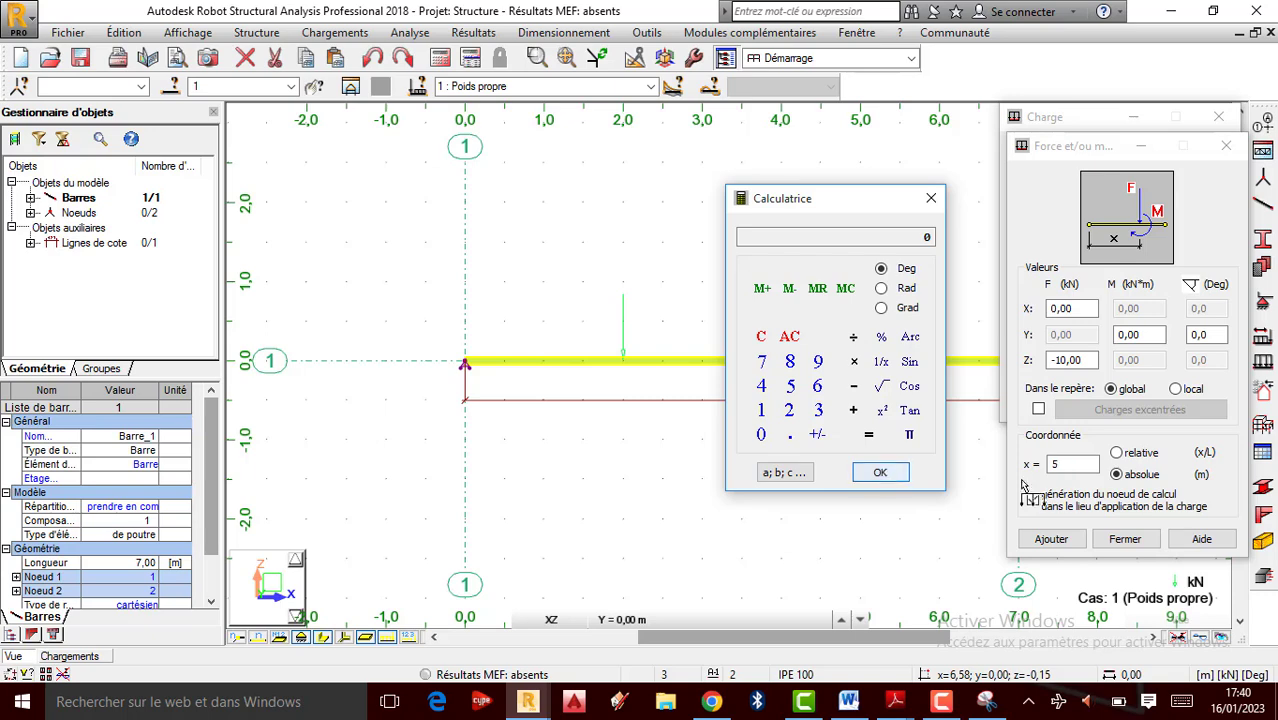
pyautogui.click(1051, 540)
pyautogui.click(1040, 406)
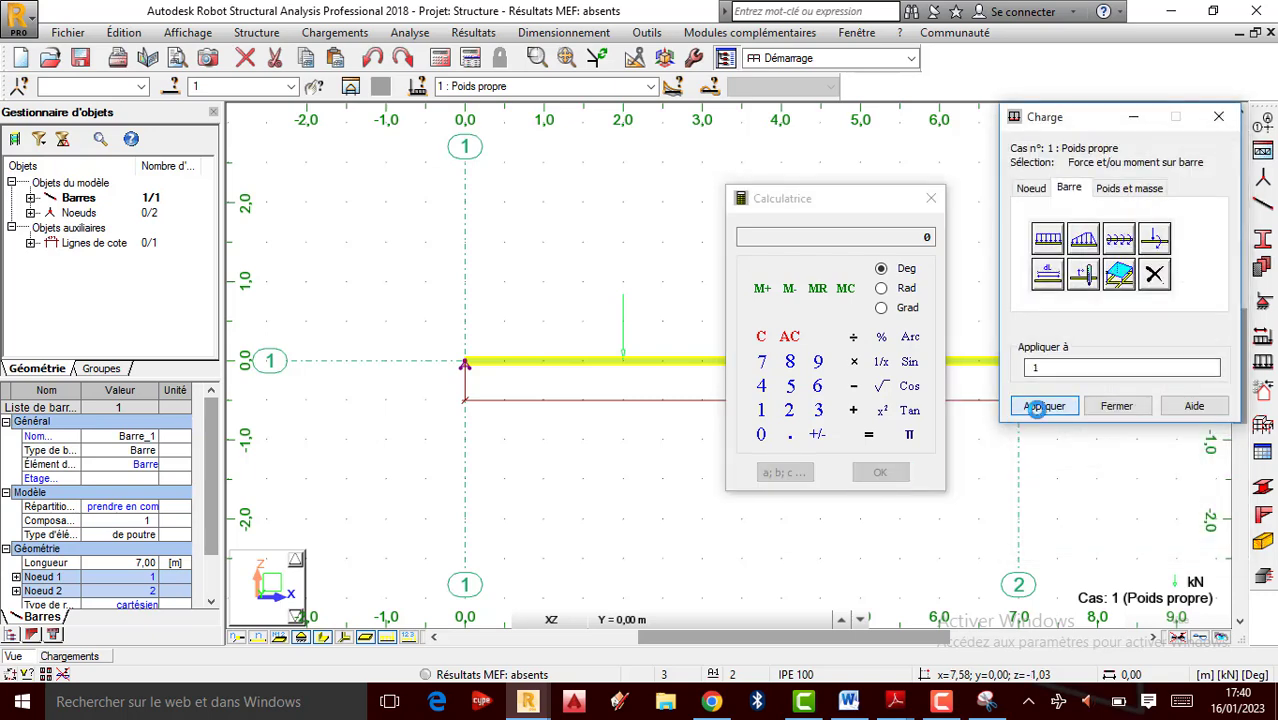
pyautogui.click(1116, 406)
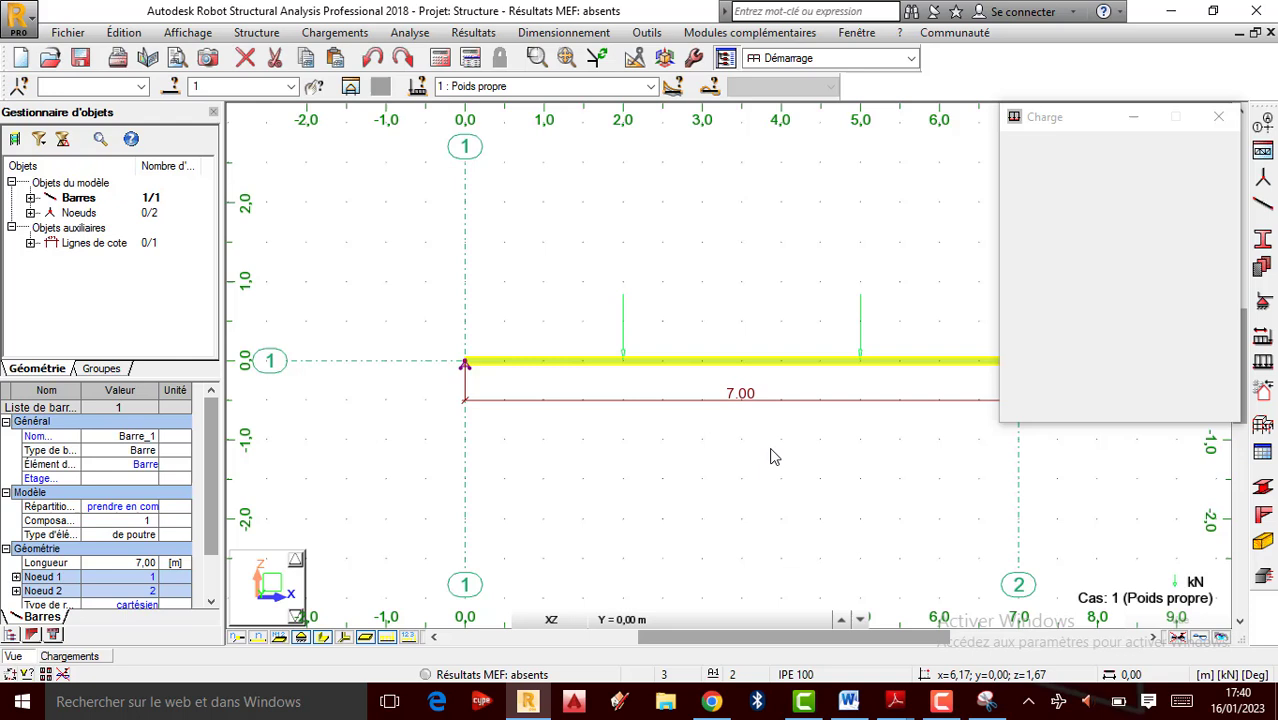
# Display the load symbols and load value descriptions in the model view, and deselect the bar.
pyautogui.click(395, 639)
pyautogui.click(411, 639)
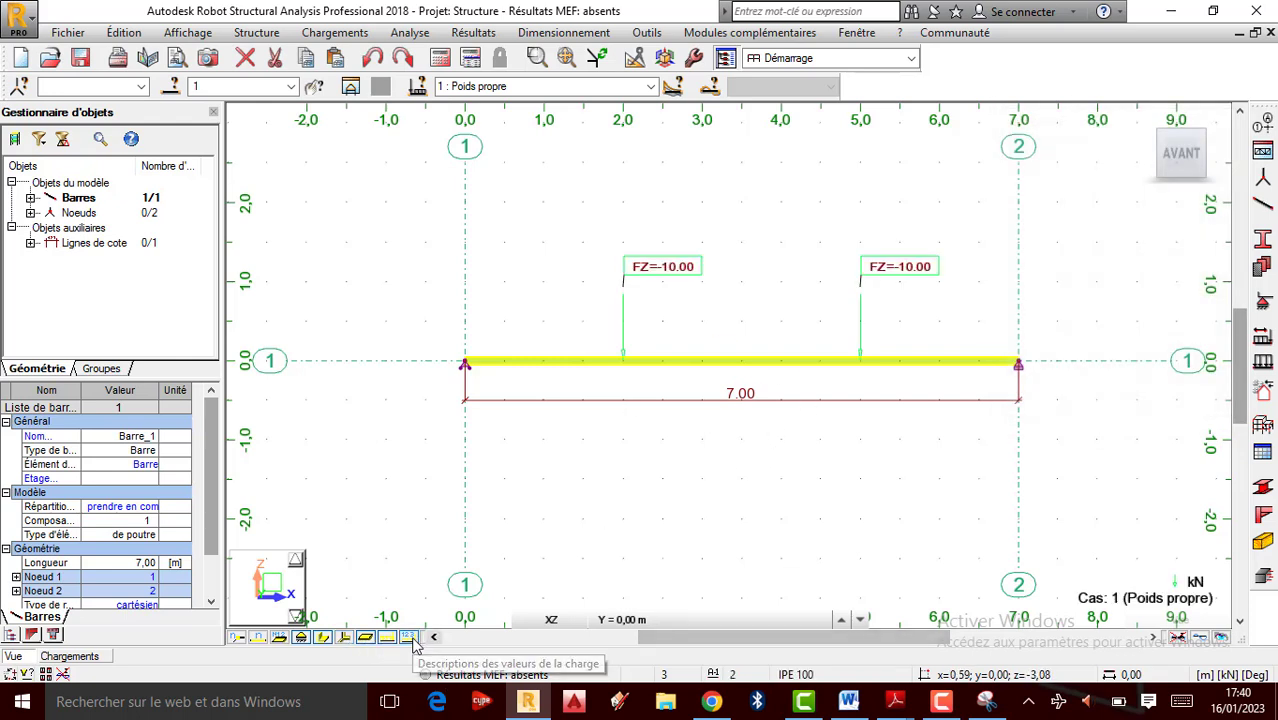
pyautogui.click(785, 463)
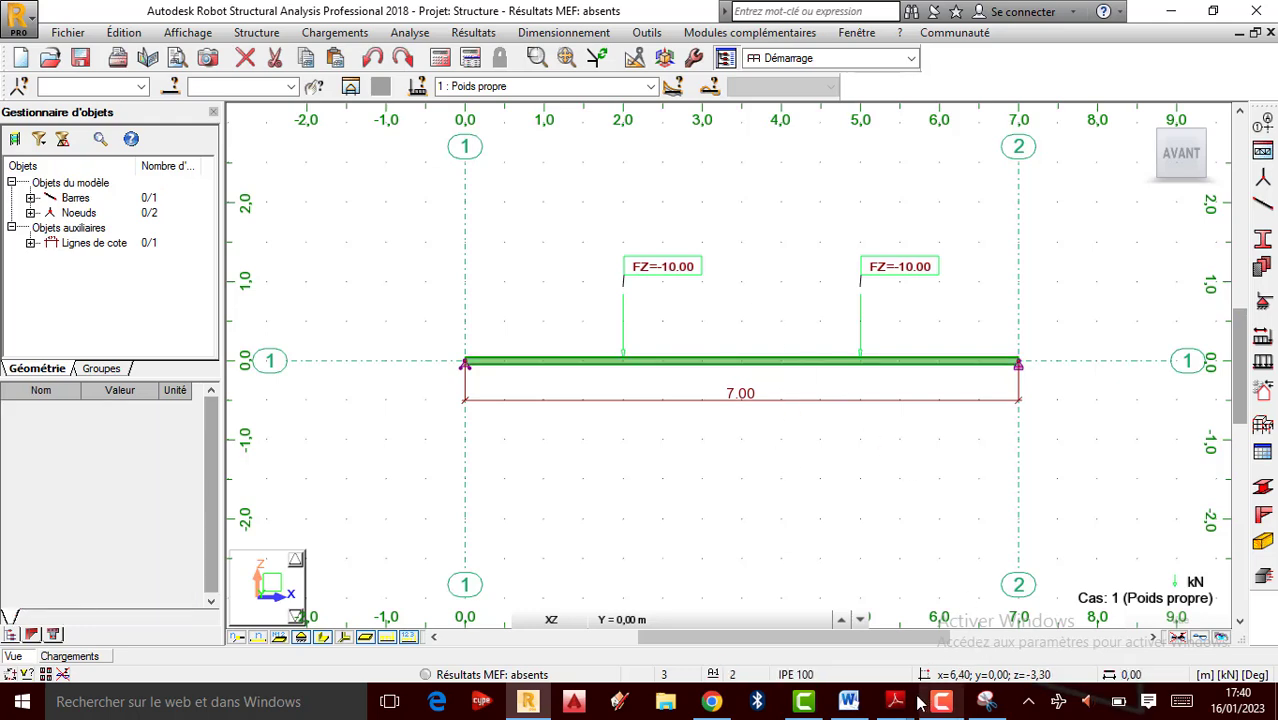
# Consult the annotated two-point-load formulas in the screen capture tool, and return to Robot.
pyautogui.click(986, 702)
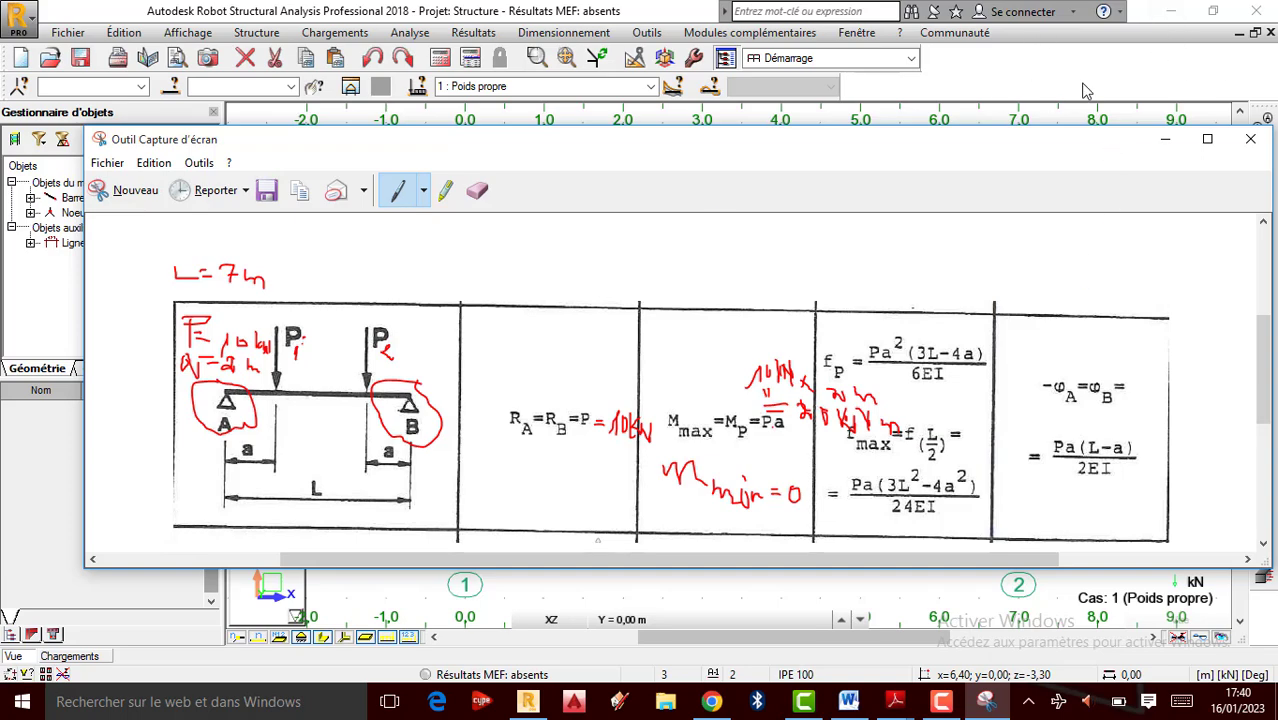
pyautogui.click(803, 702)
pyautogui.click(1164, 12)
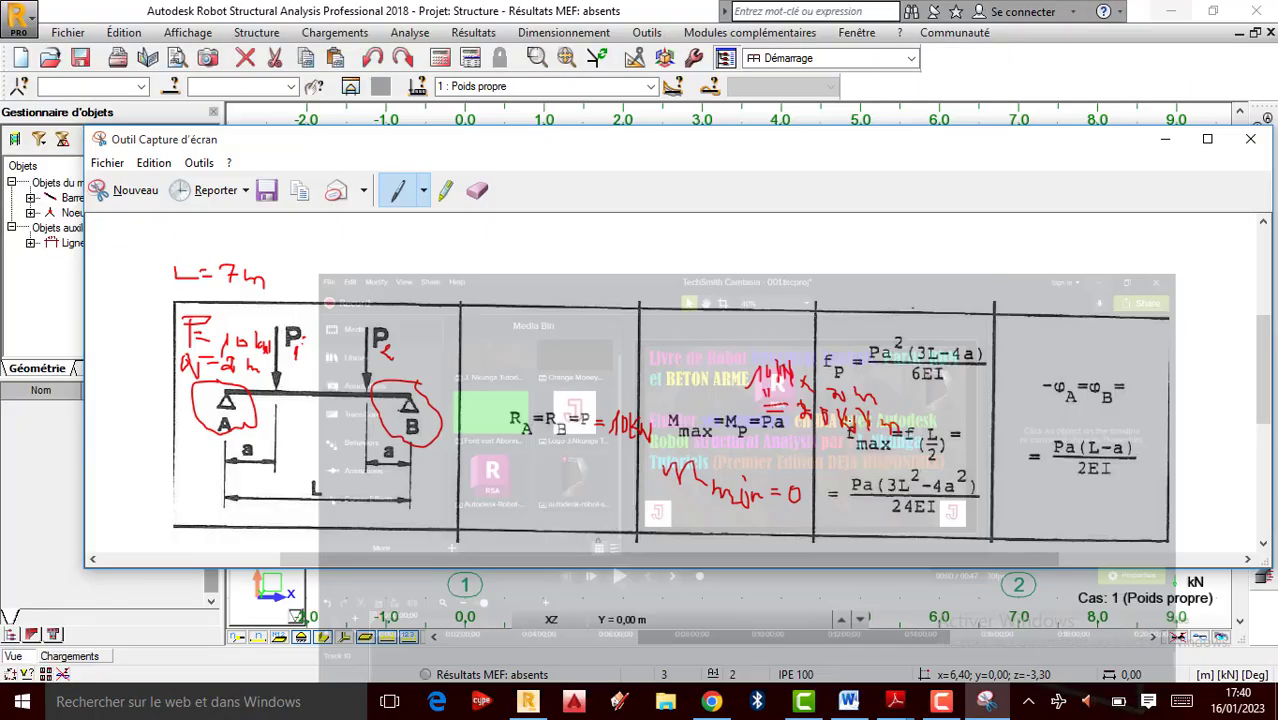
pyautogui.click(545, 705)
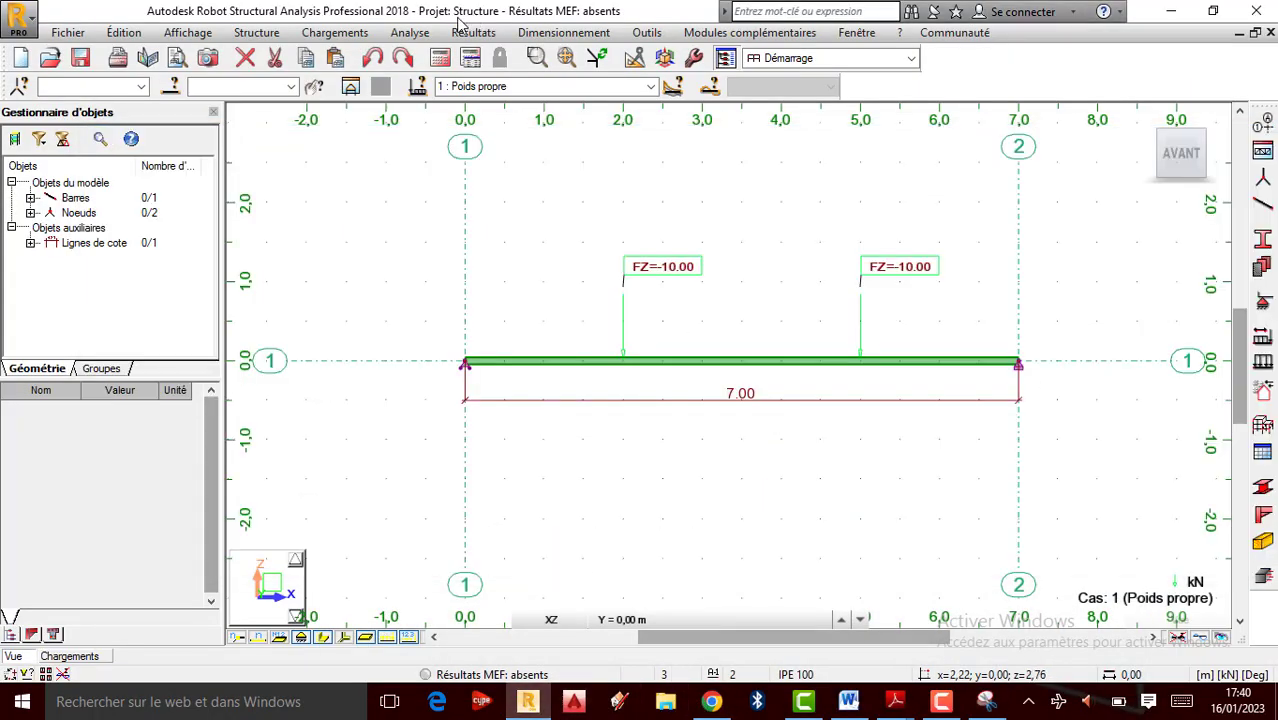
# Run the structure verification, close its window, and calculate the structure.
pyautogui.click(410, 32)
pyautogui.click(470, 165)
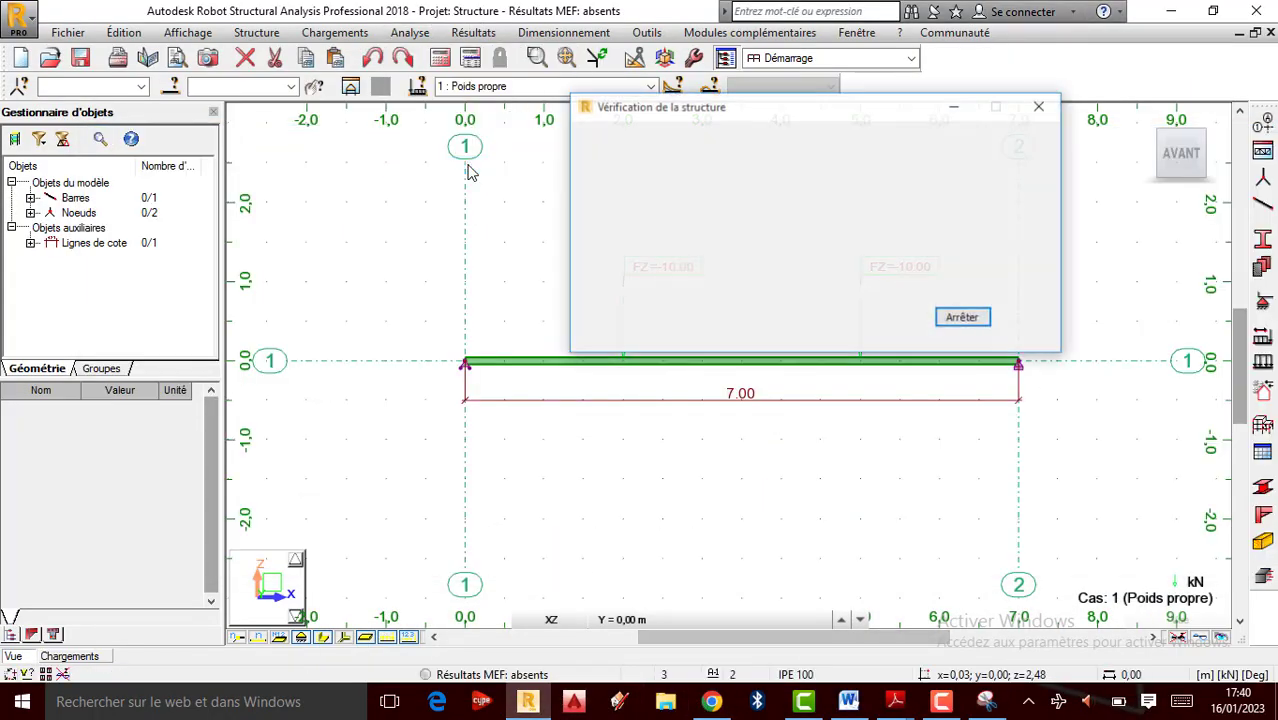
pyautogui.click(1048, 107)
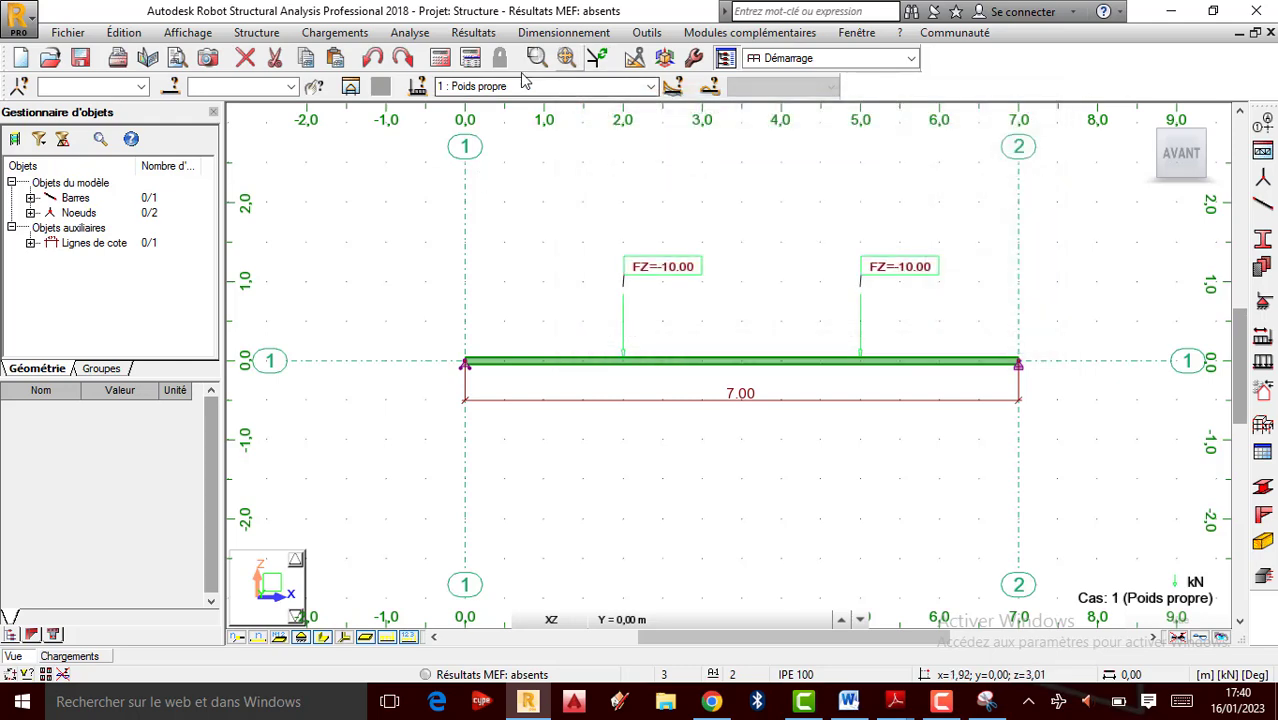
pyautogui.click(441, 58)
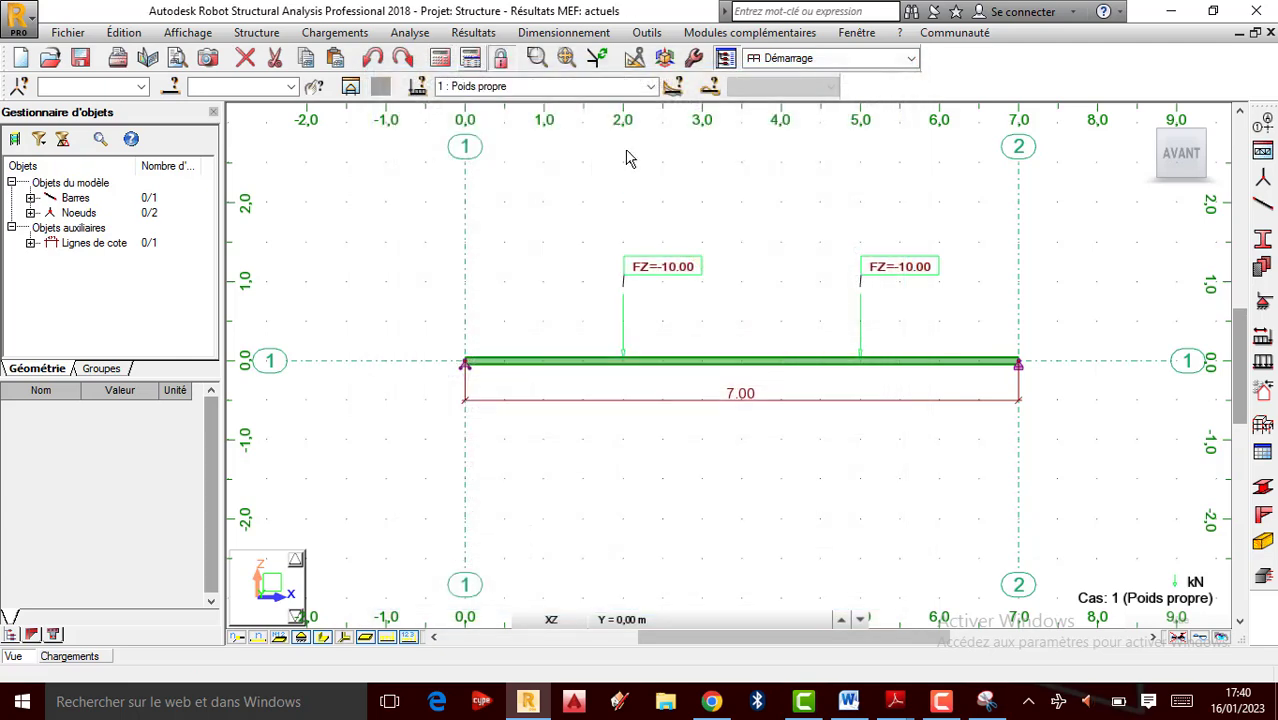
# Display the FX and FZ support reactions with linear support diagrams and descriptions, and move the diagrams dialog clear of the beam.
pyautogui.click(473, 32)
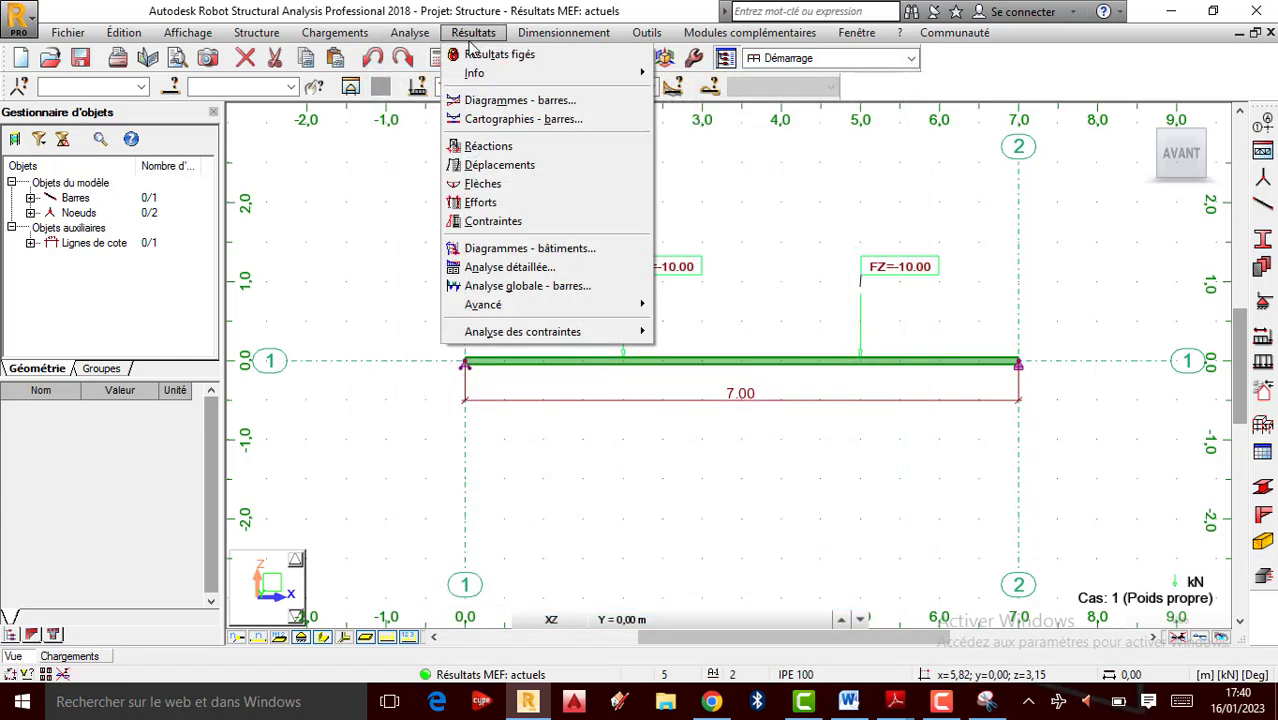
pyautogui.click(486, 100)
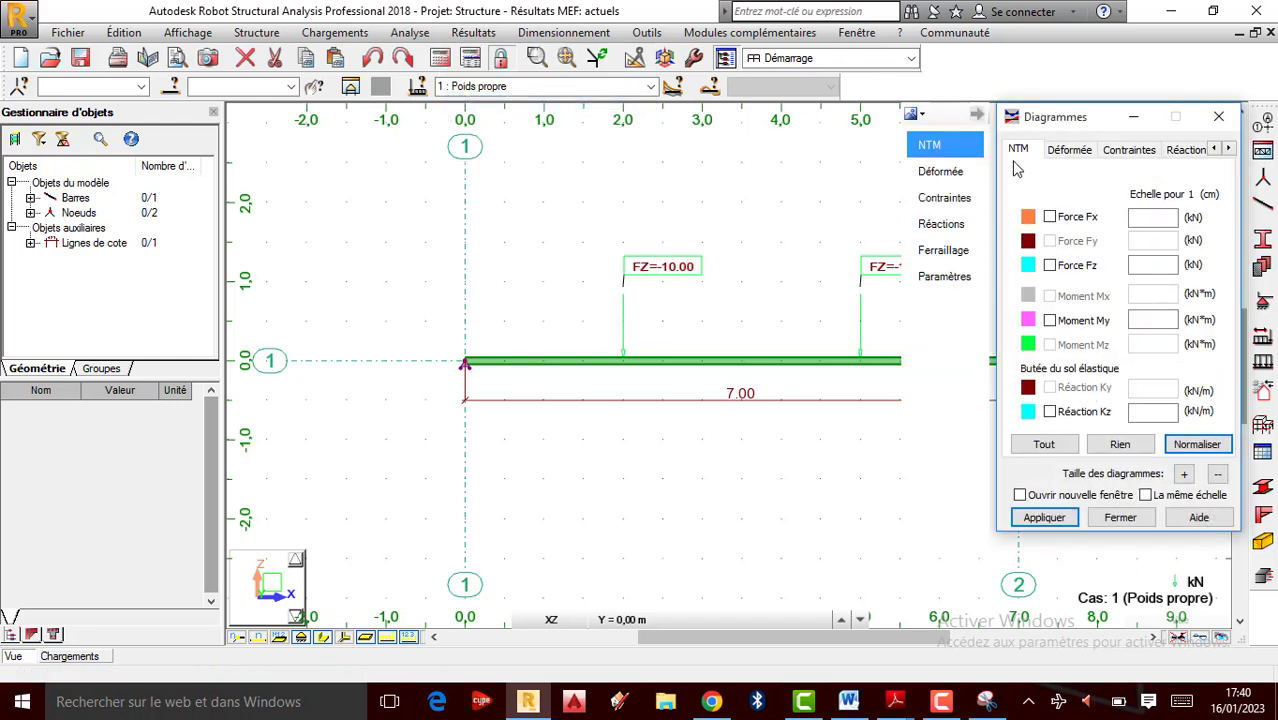
pyautogui.click(950, 235)
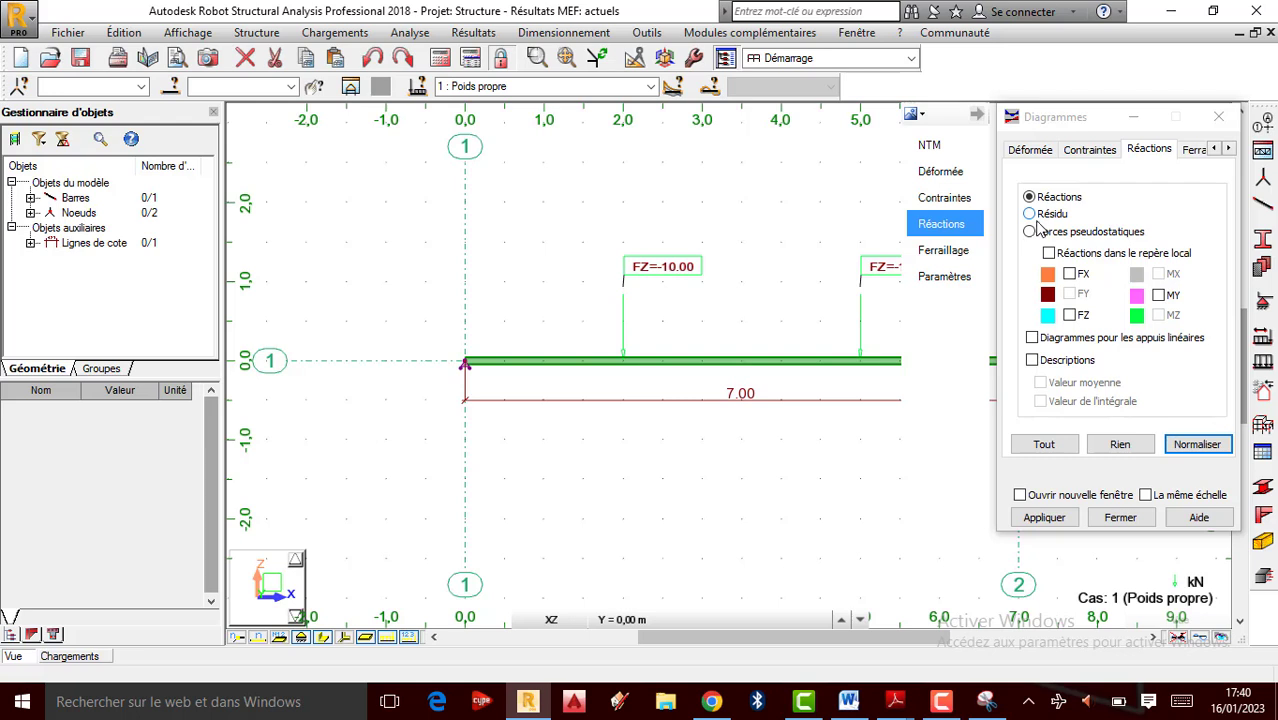
pyautogui.click(1069, 274)
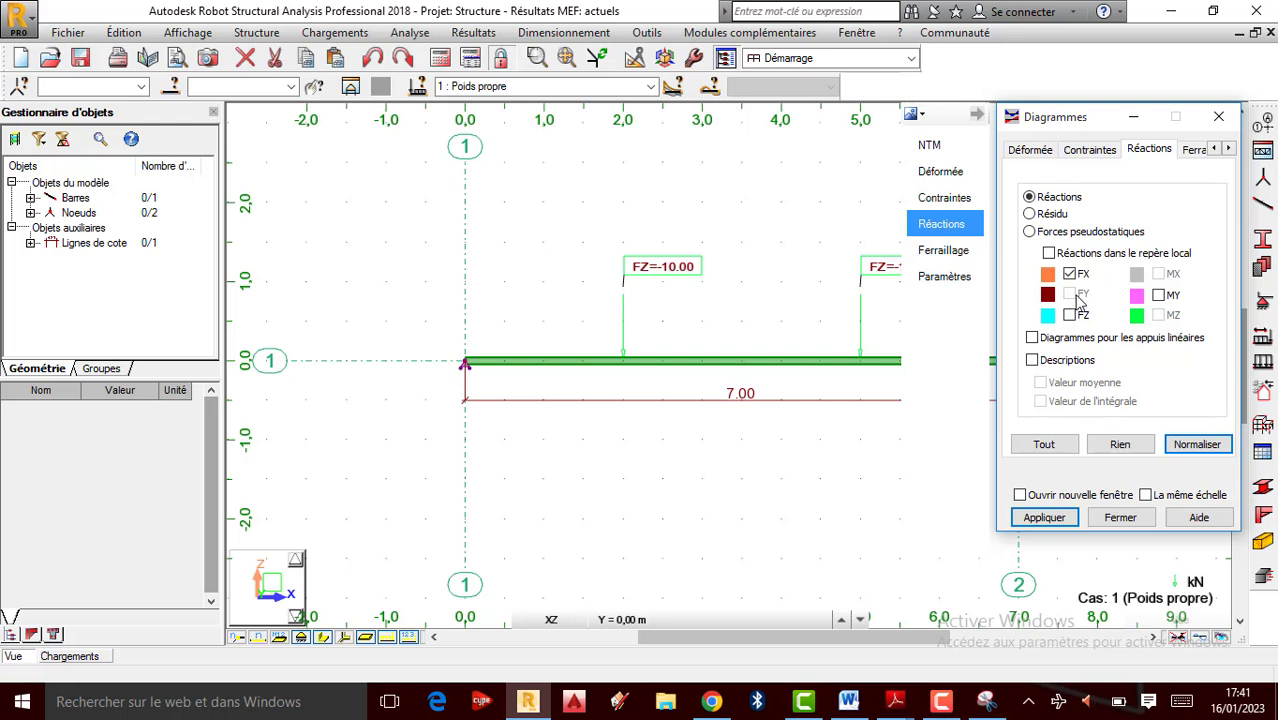
pyautogui.click(1070, 315)
pyautogui.click(1032, 337)
pyautogui.click(1032, 360)
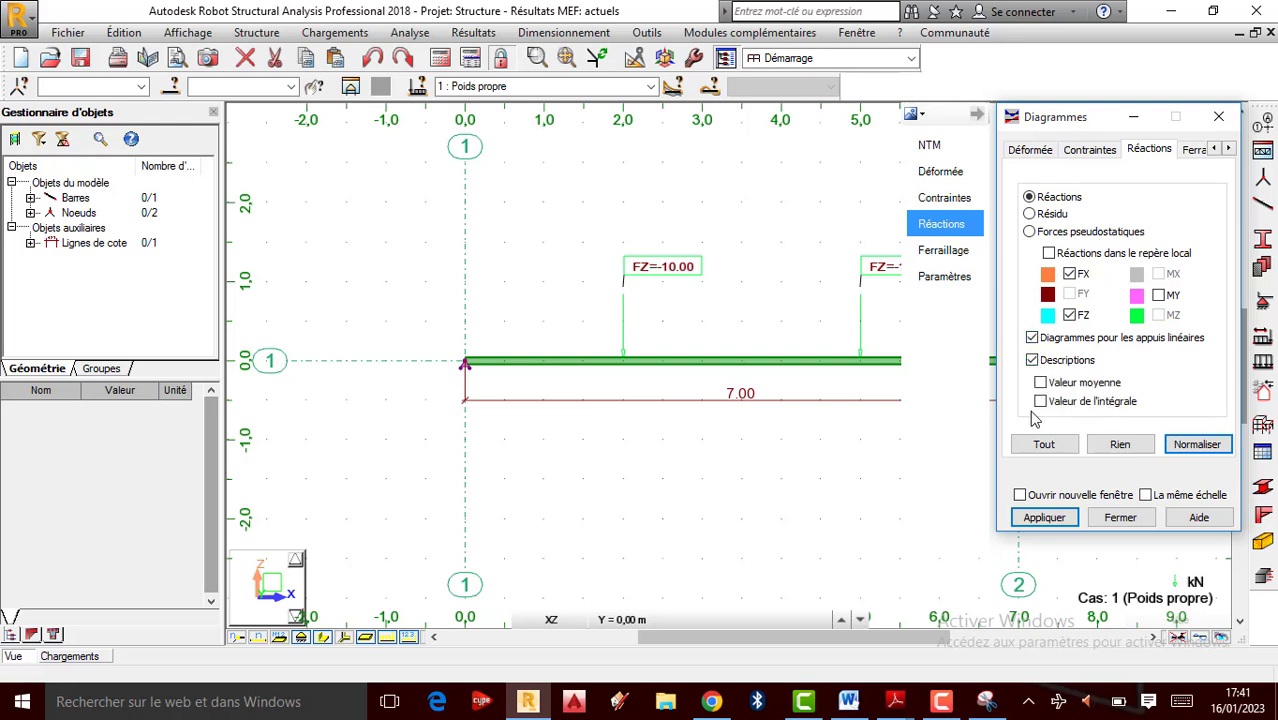
pyautogui.click(1044, 517)
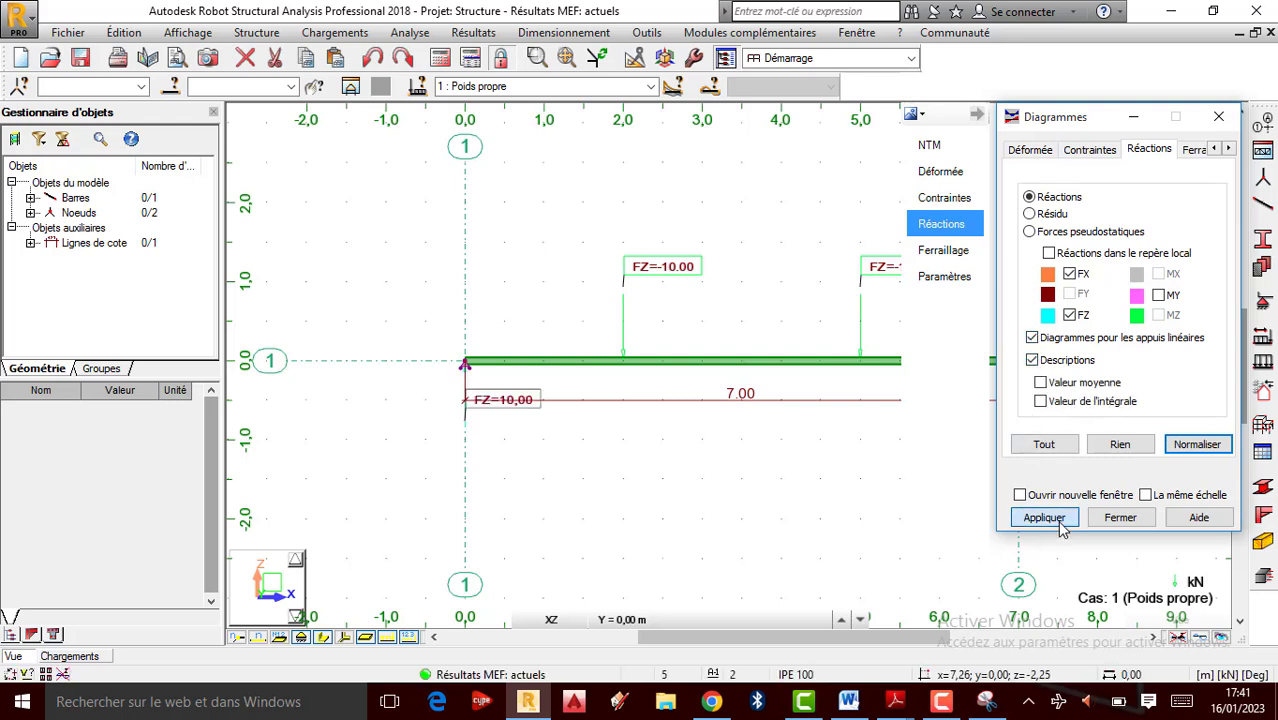
pyautogui.moveTo(1045, 118); pyautogui.dragTo(134, 119)
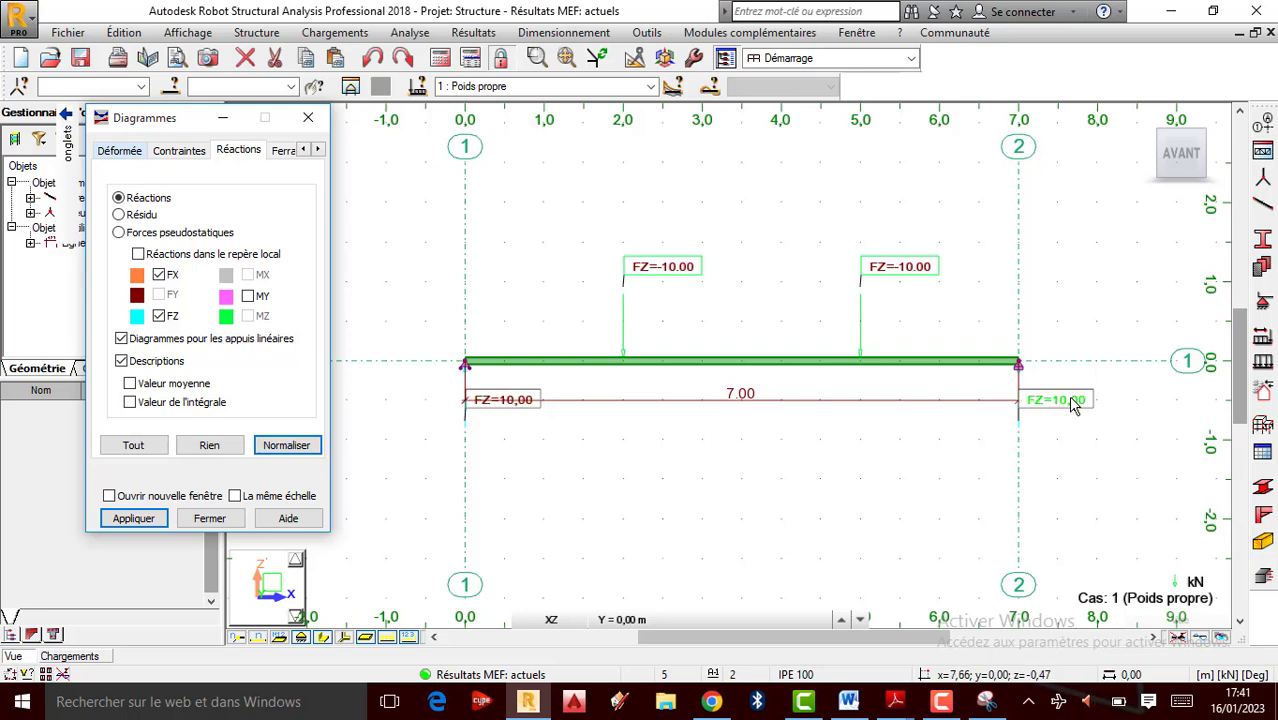
# Switch to the screen capture tool and circle the RA = RB = P = 10 kN reaction formula in red.
pyautogui.click(986, 701)
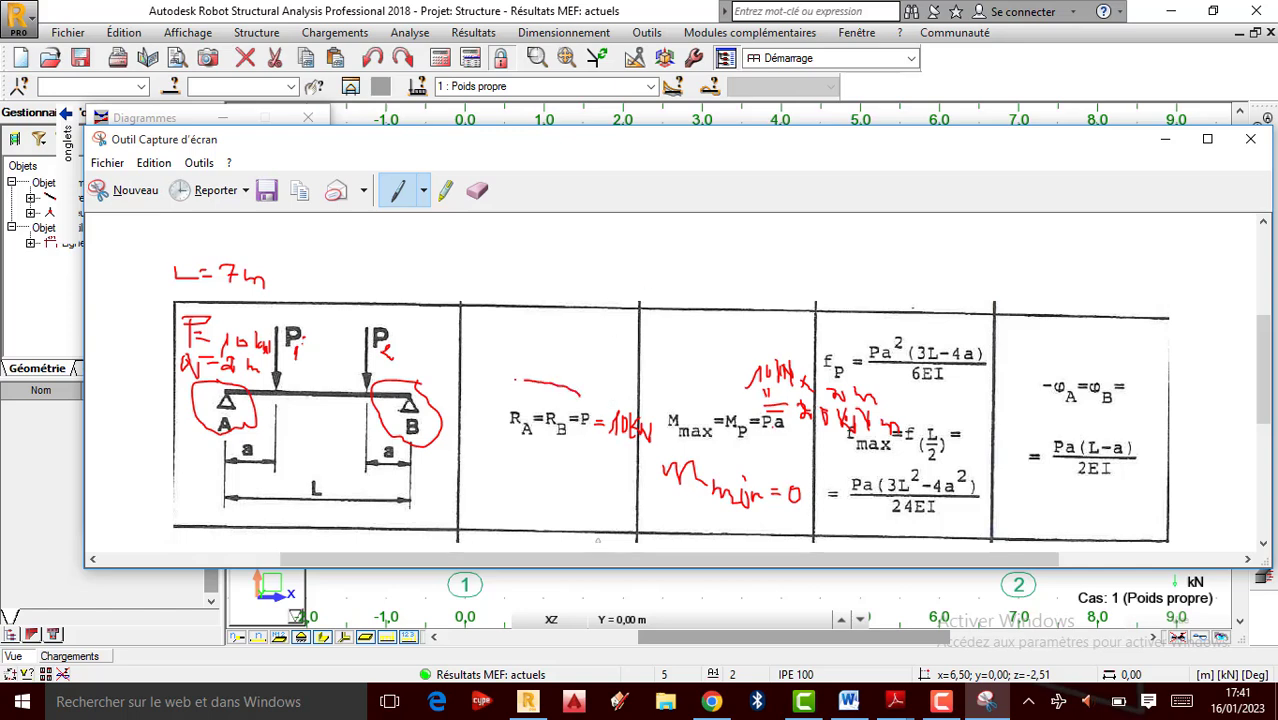
pyautogui.moveTo(497, 456); pyautogui.dragTo(626, 476)
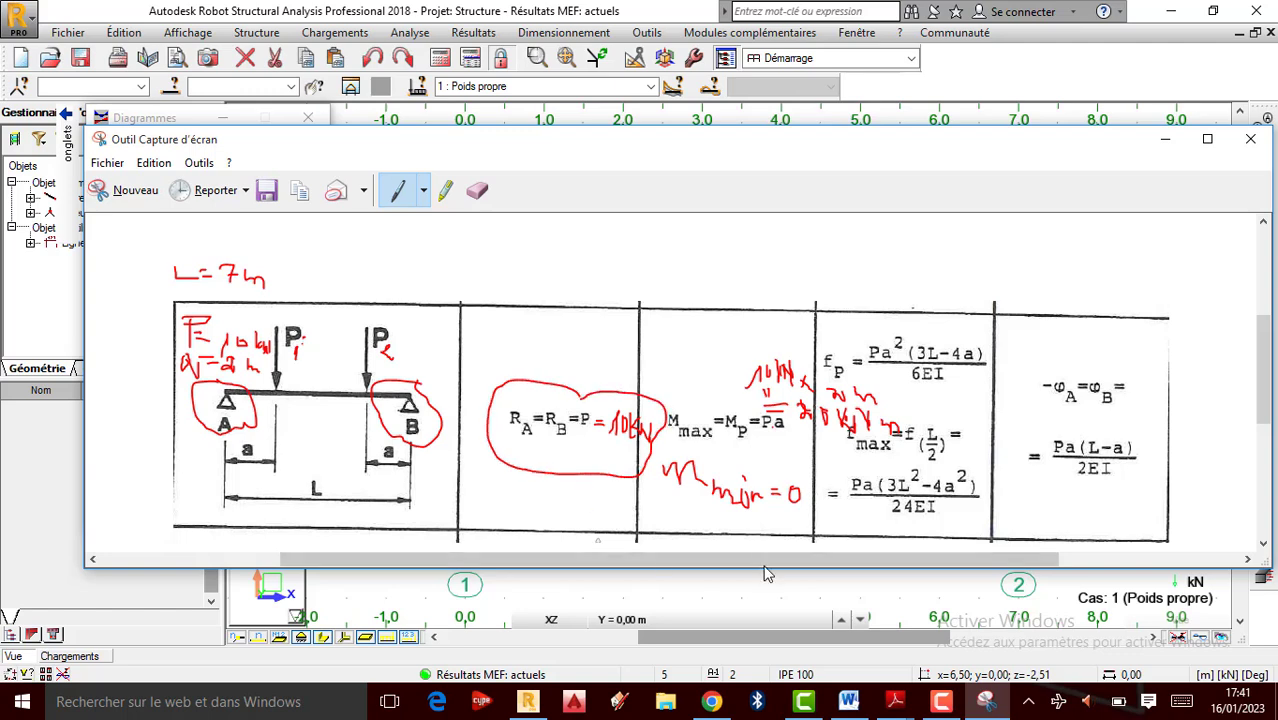
# Return to Robot and display the axial force Fx diagram on the beam, keeping the diagrams dialog clear of its category list.
pyautogui.click(528, 701)
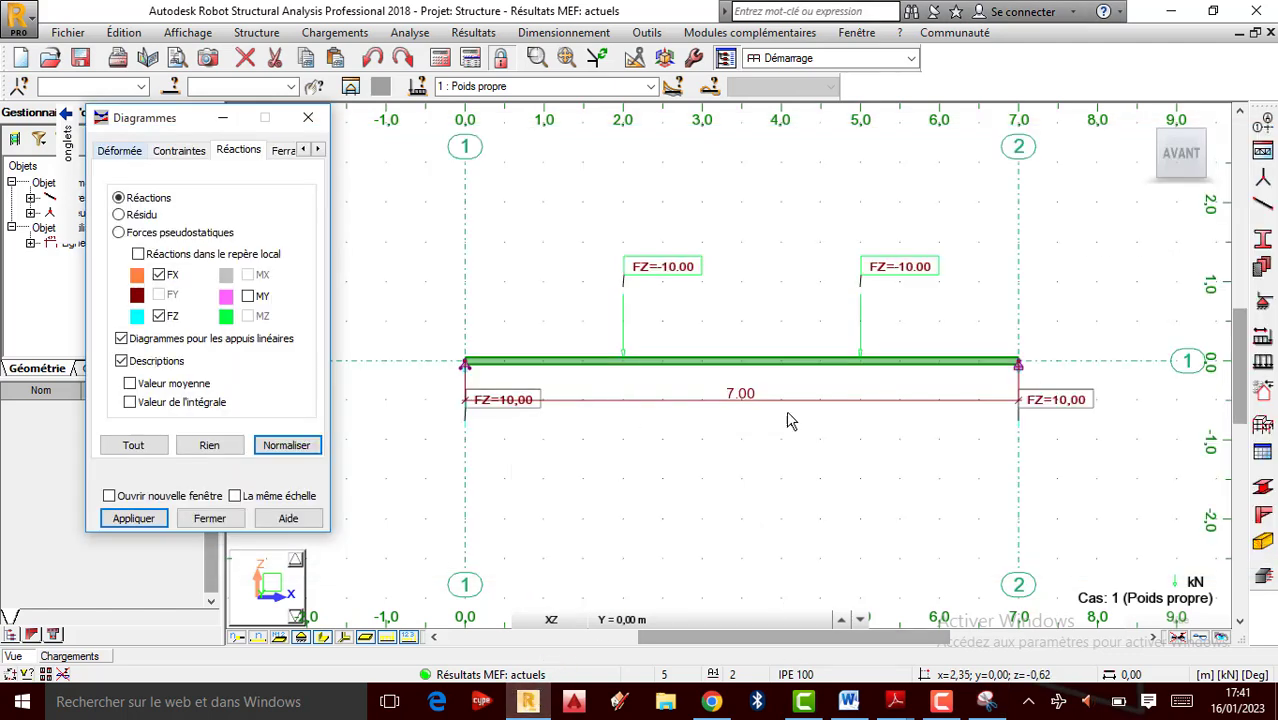
pyautogui.moveTo(74, 152)
pyautogui.click(32, 152)
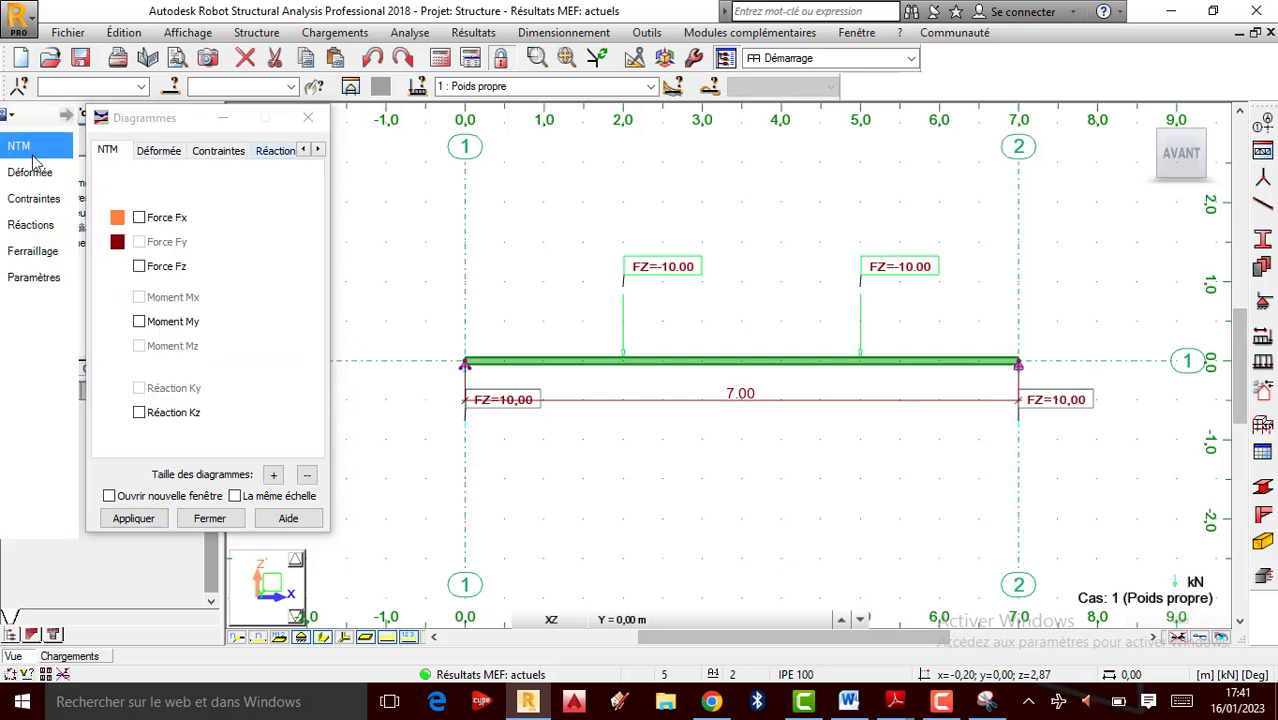
pyautogui.click(32, 224)
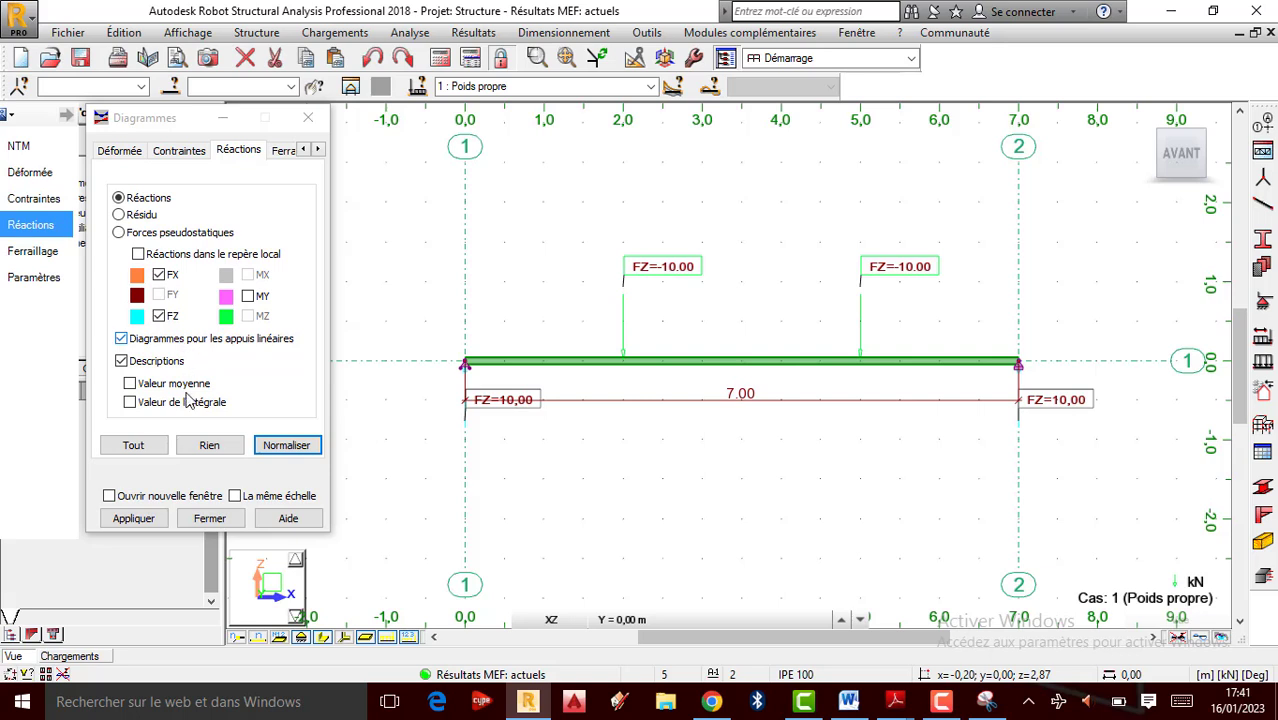
pyautogui.moveTo(147, 125); pyautogui.dragTo(199, 120)
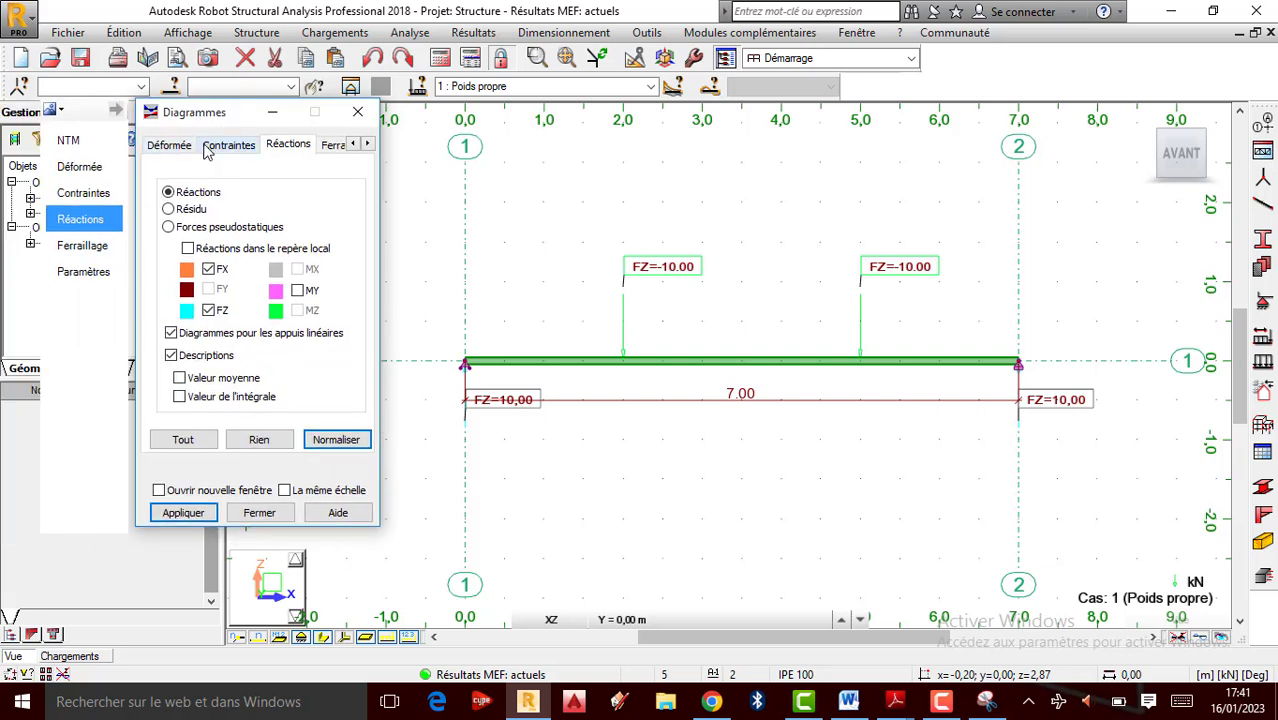
pyautogui.click(68, 140)
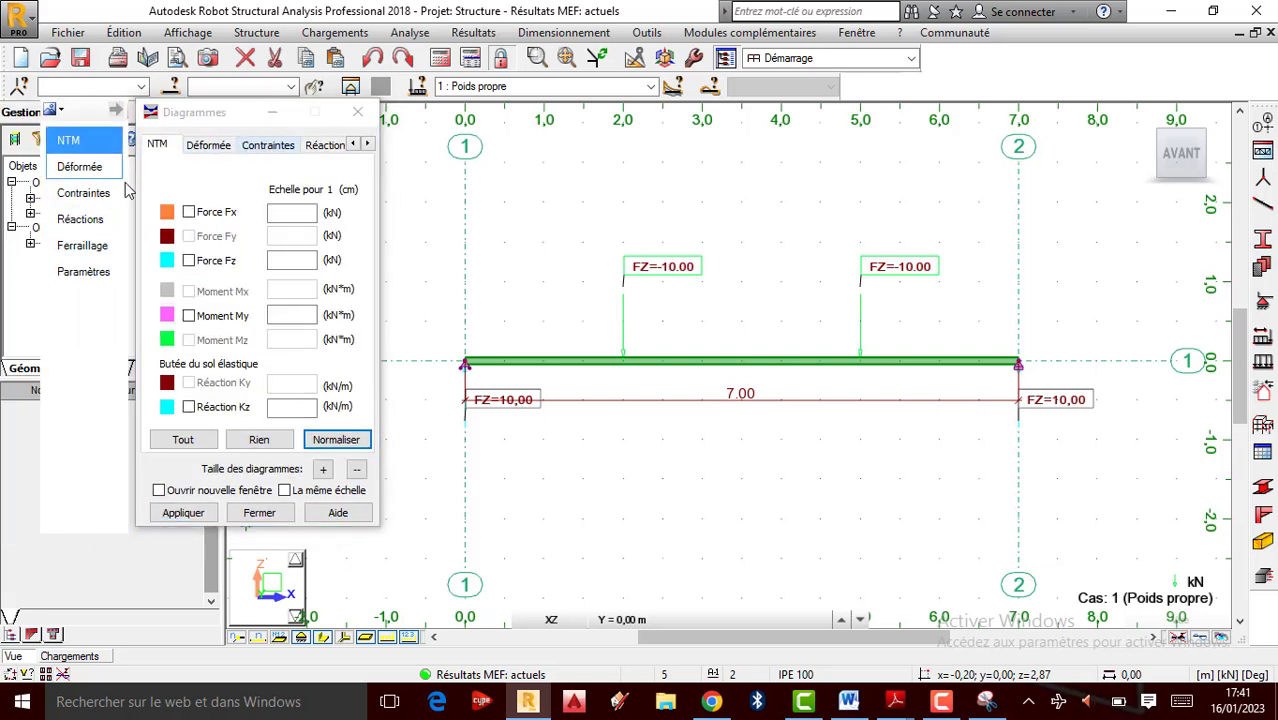
pyautogui.click(189, 213)
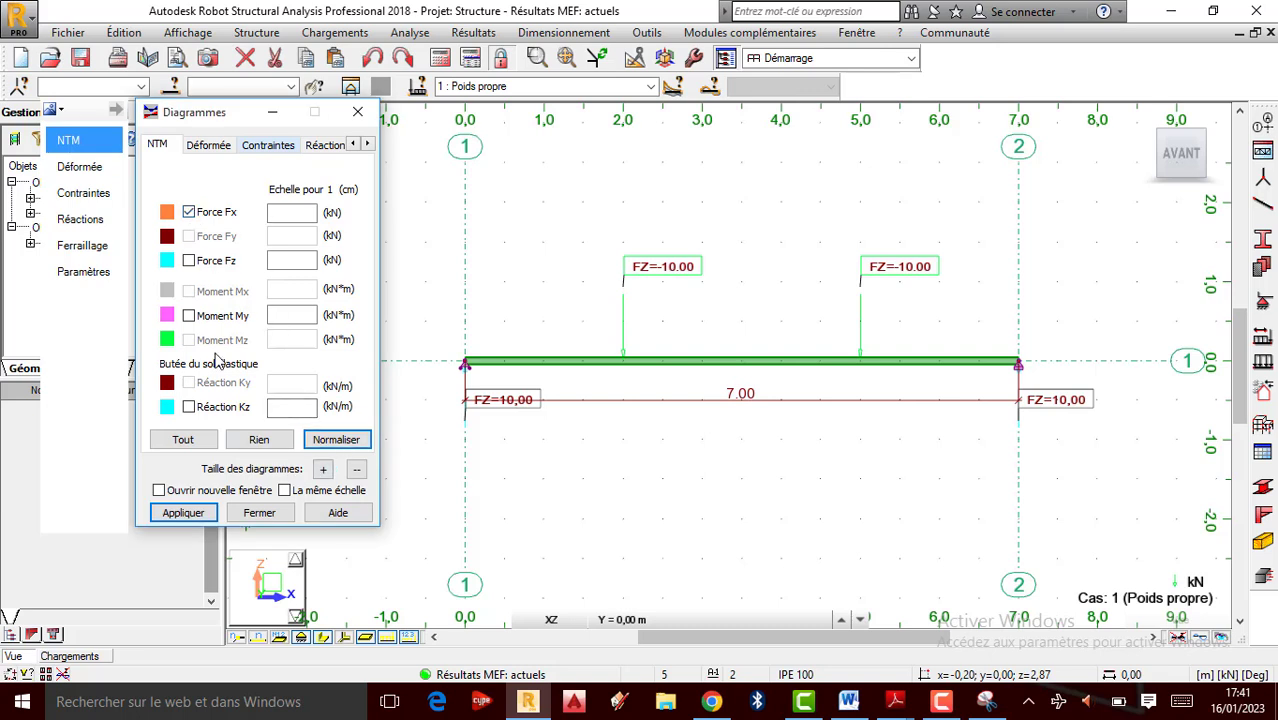
pyautogui.click(183, 513)
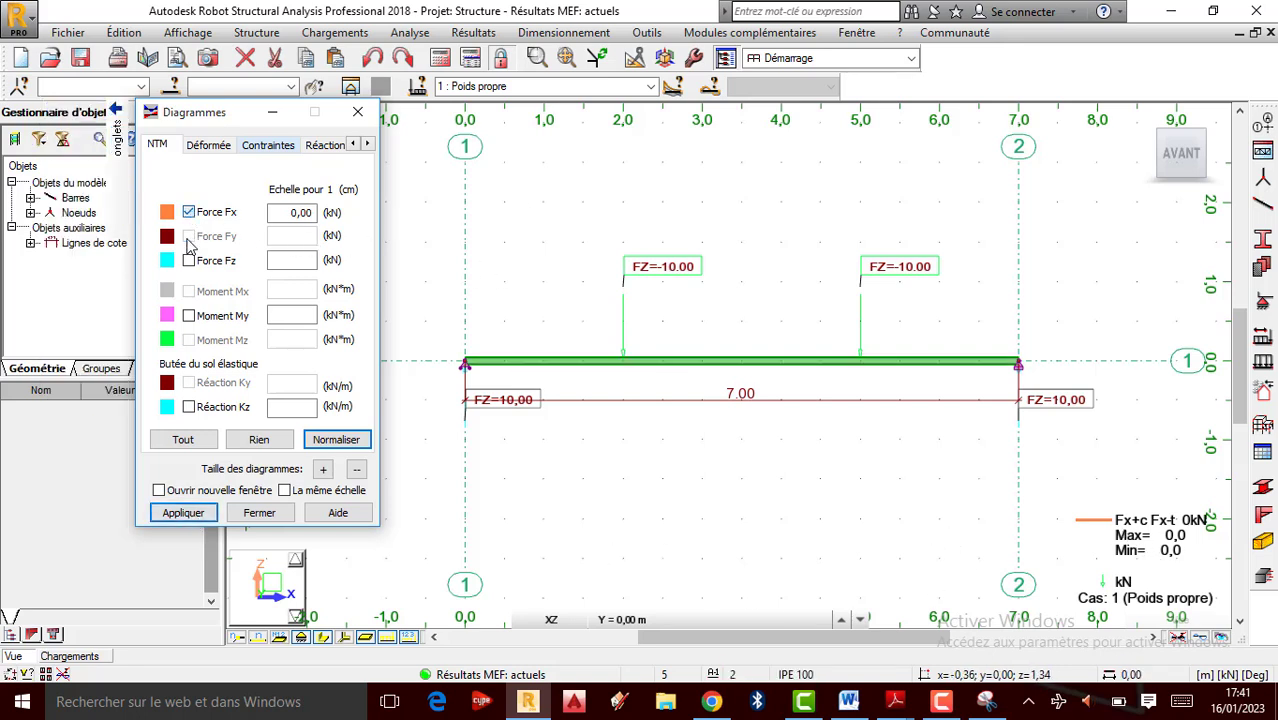
# Replace the Fx diagram with the shear force Fz diagram, with value descriptions at local extremes and differentiated positive and negative values.
pyautogui.click(183, 513)
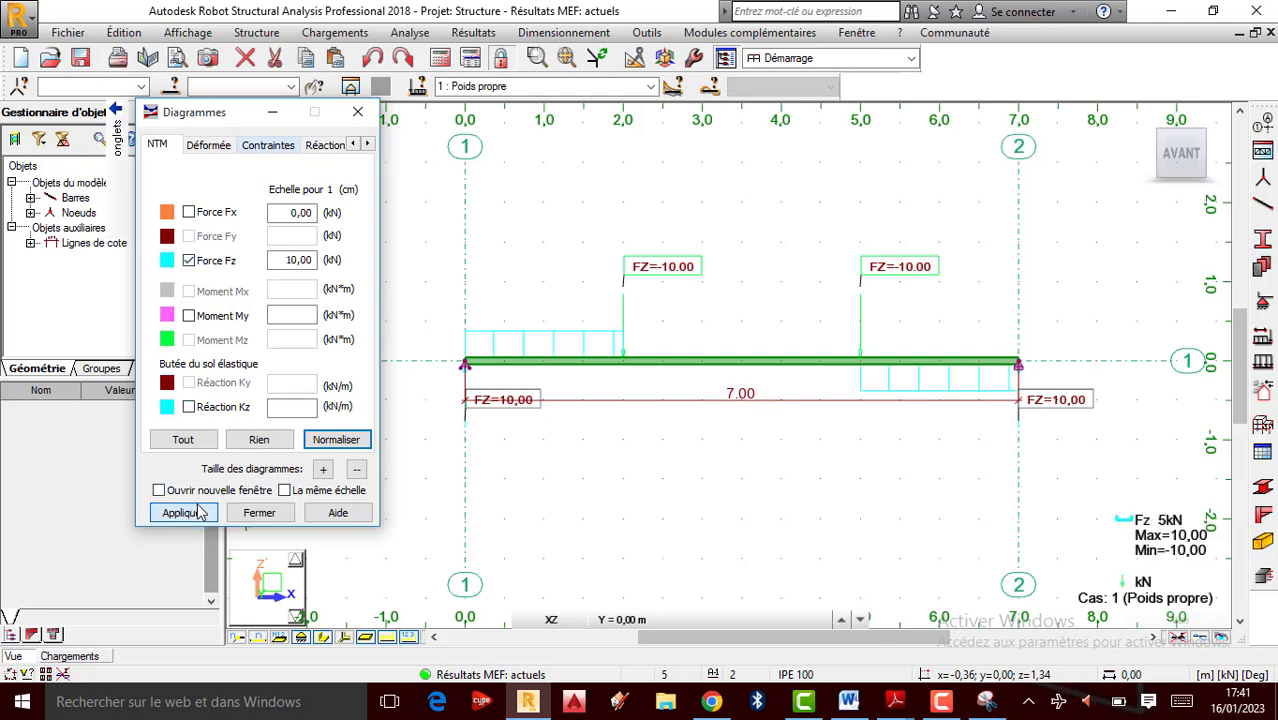
pyautogui.doubleClick(367, 145)
pyautogui.click(367, 145)
pyautogui.click(310, 148)
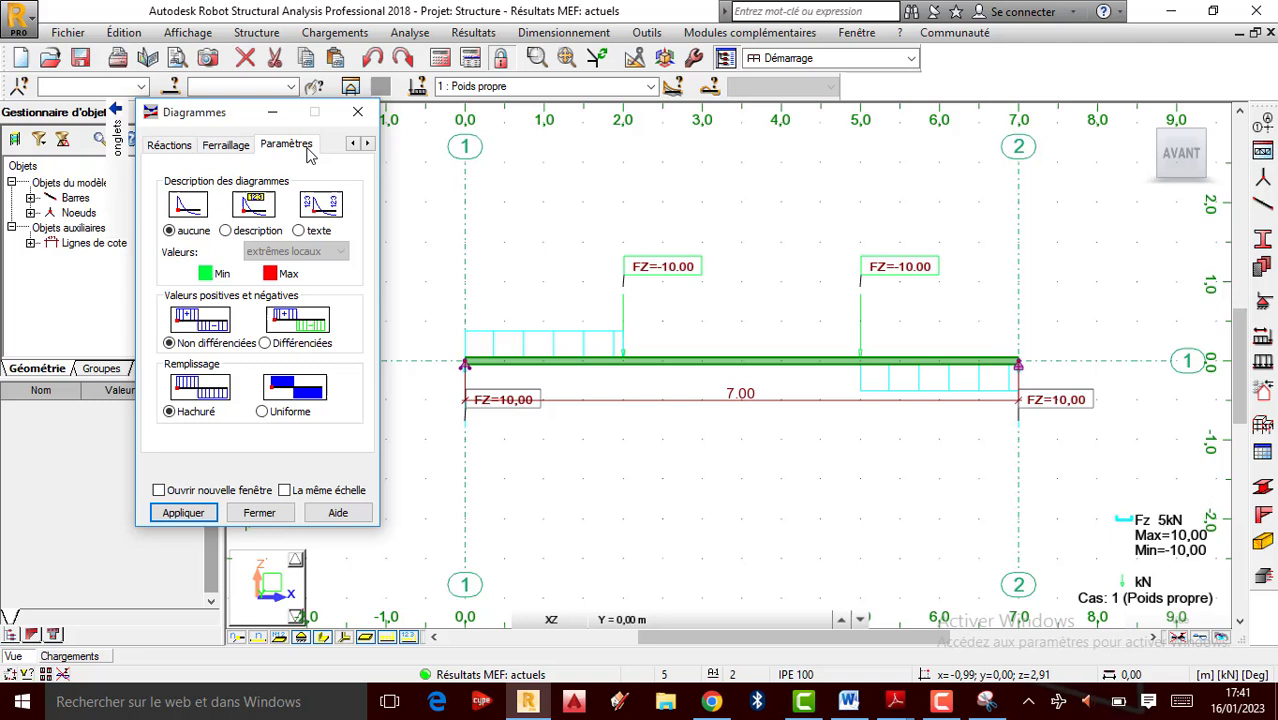
pyautogui.click(227, 231)
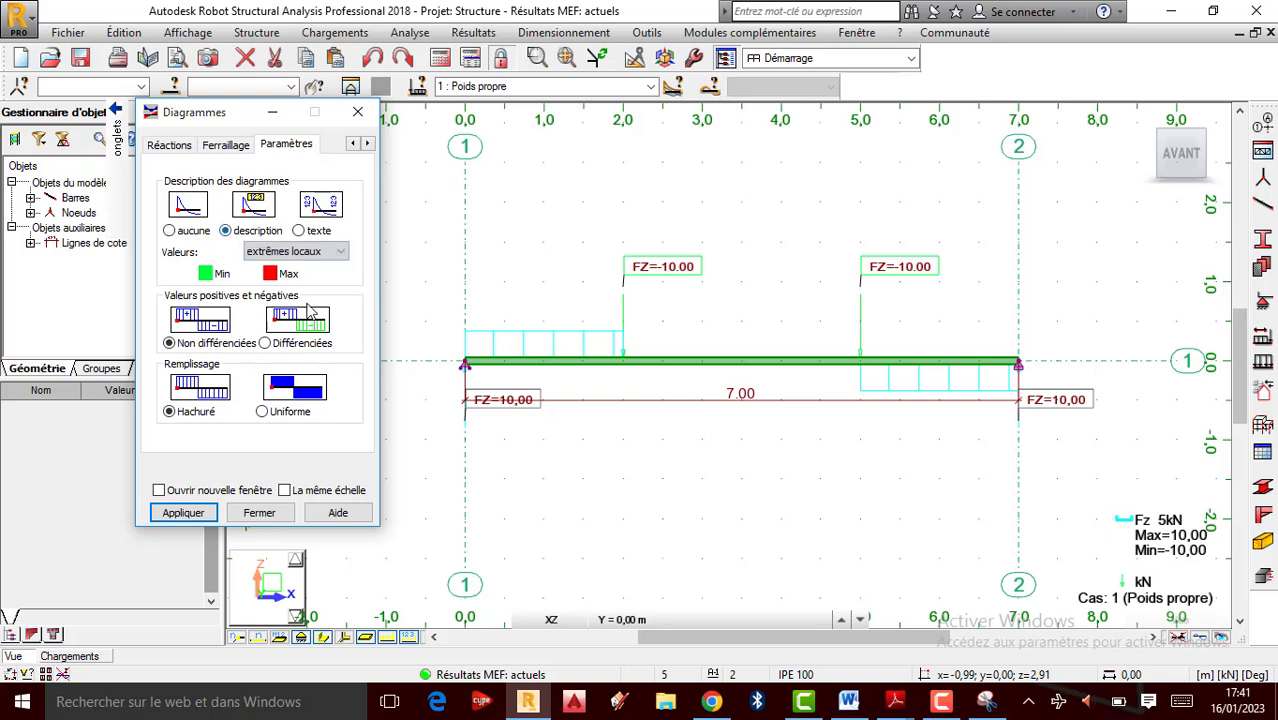
pyautogui.click(183, 513)
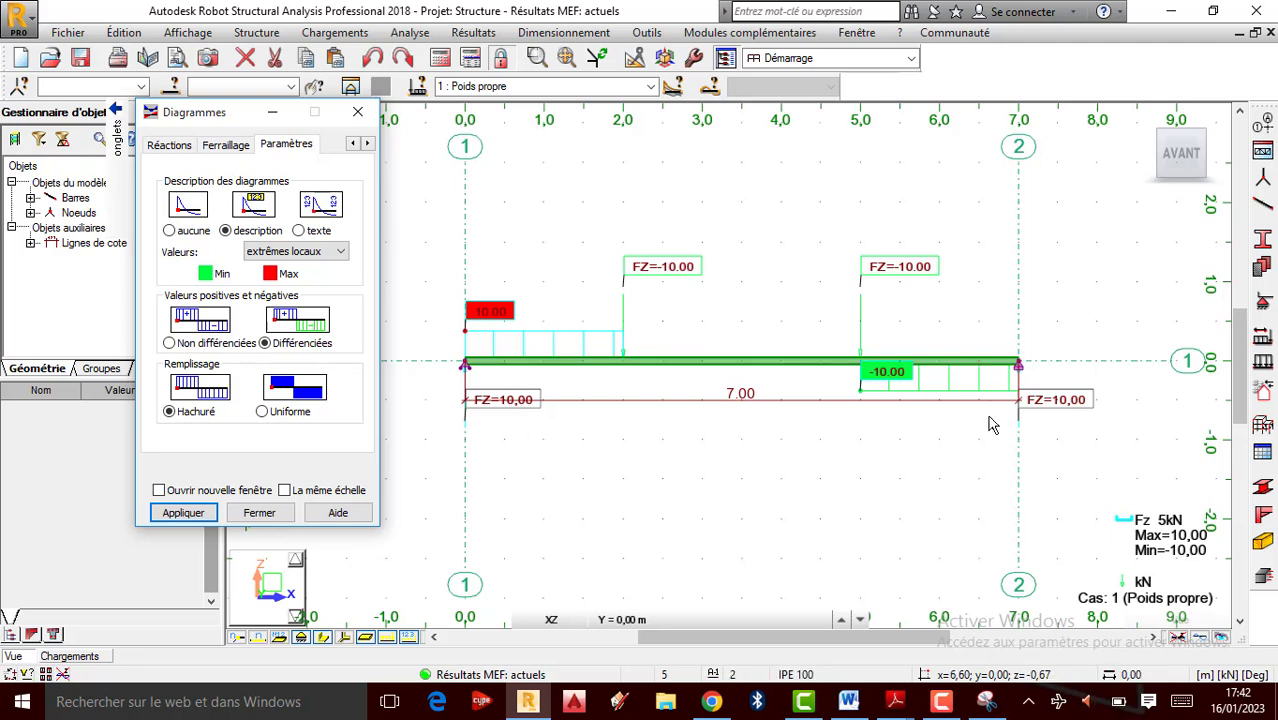
# Compare the shear diagram with the hand-calculated 10 kN reactions in the screen capture tool, and return to Robot.
pyautogui.moveTo(941, 700)
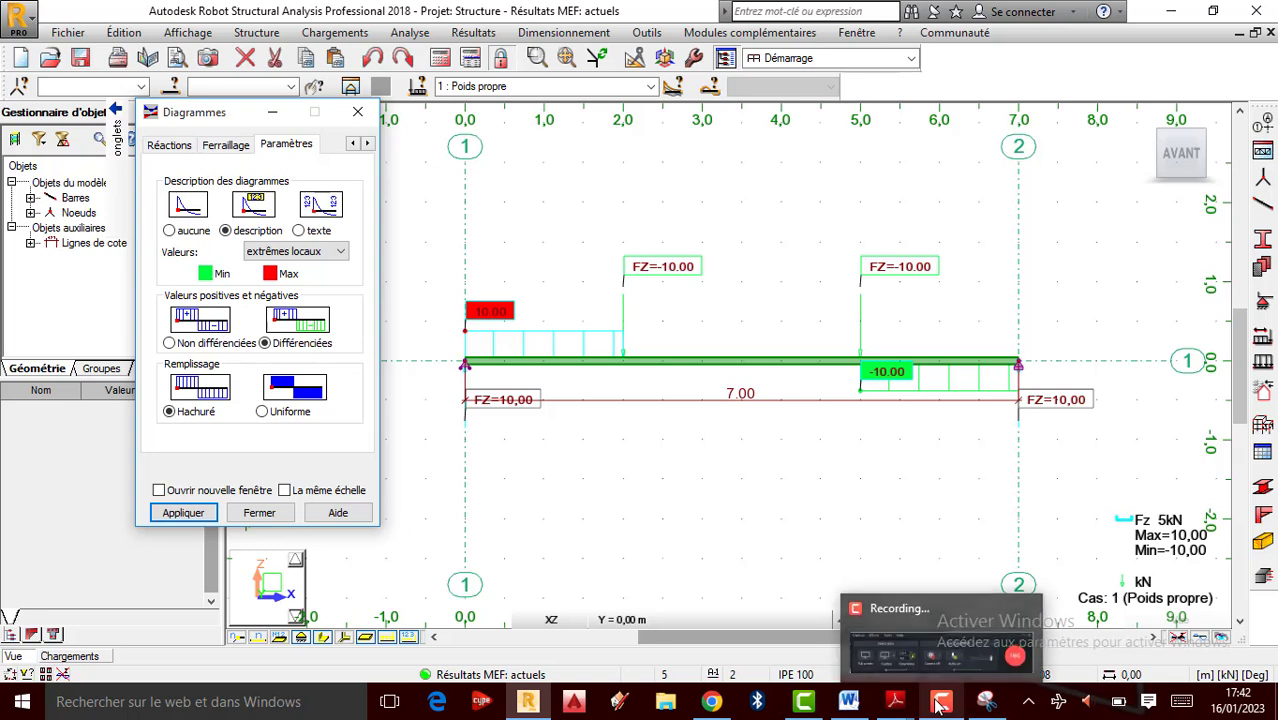
pyautogui.click(986, 701)
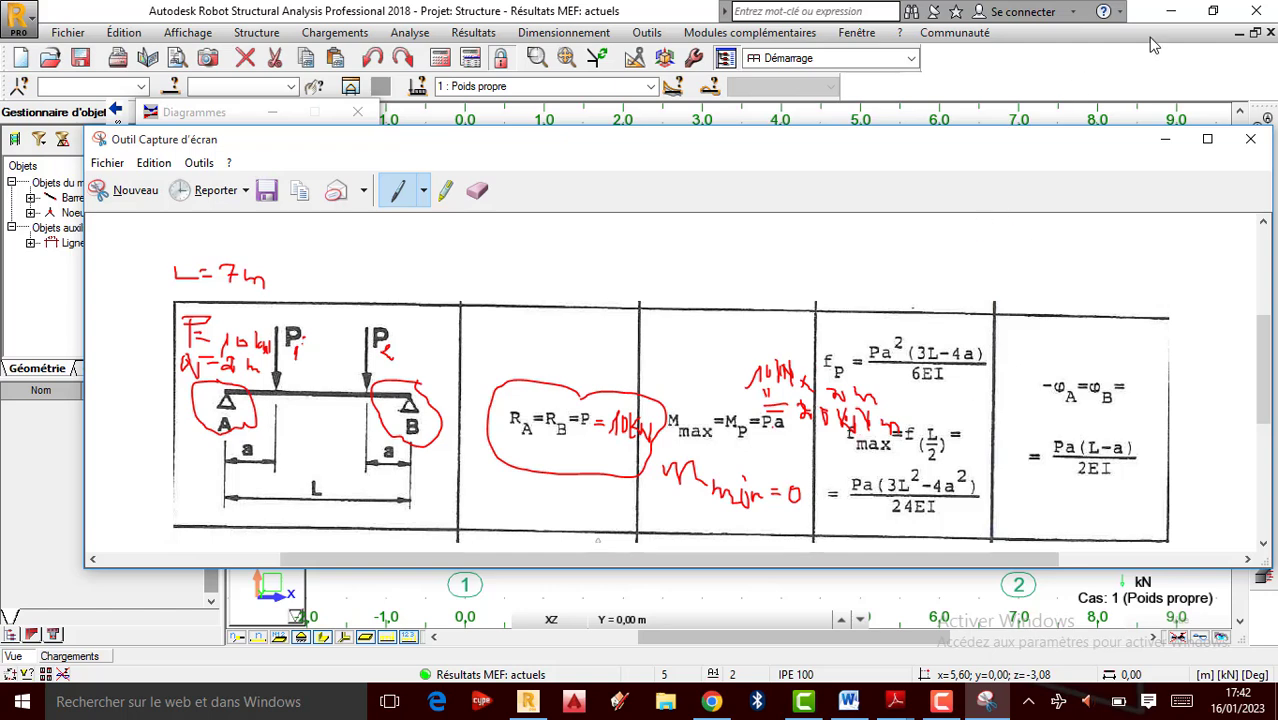
pyautogui.click(1164, 139)
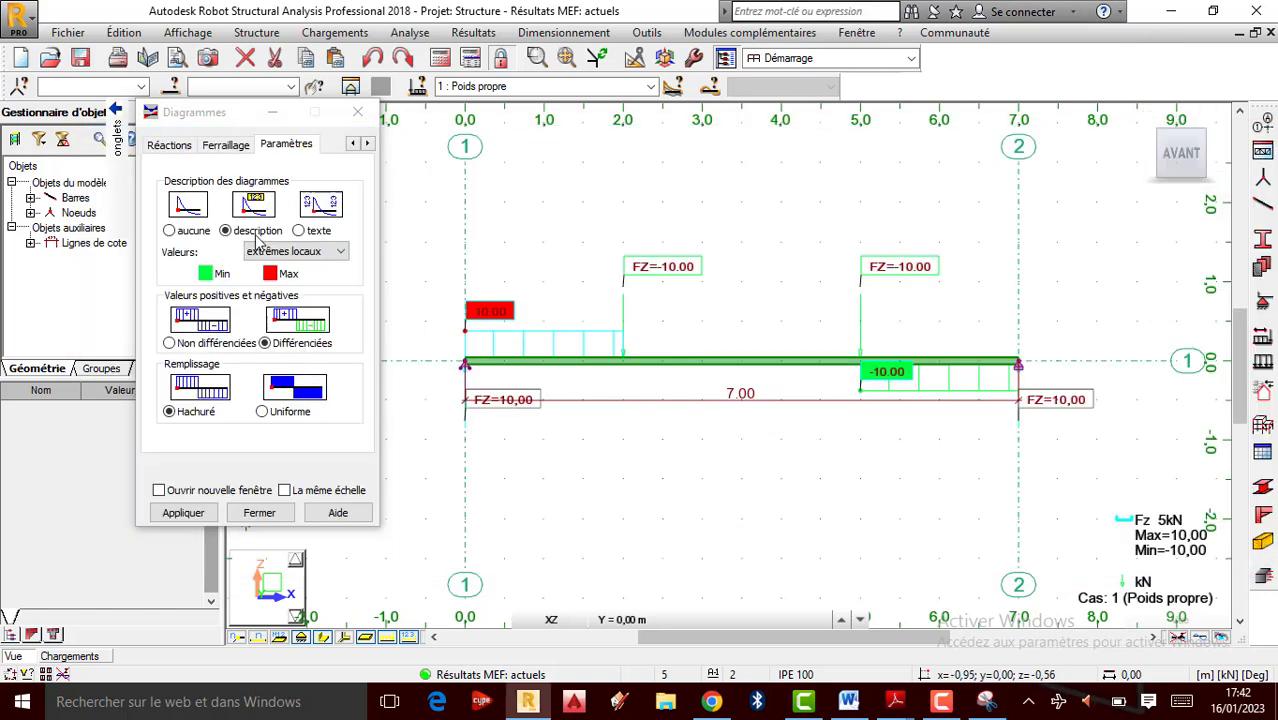
# Display the bending moment My diagram on the beam instead of the Fz diagram.
pyautogui.click(88, 143)
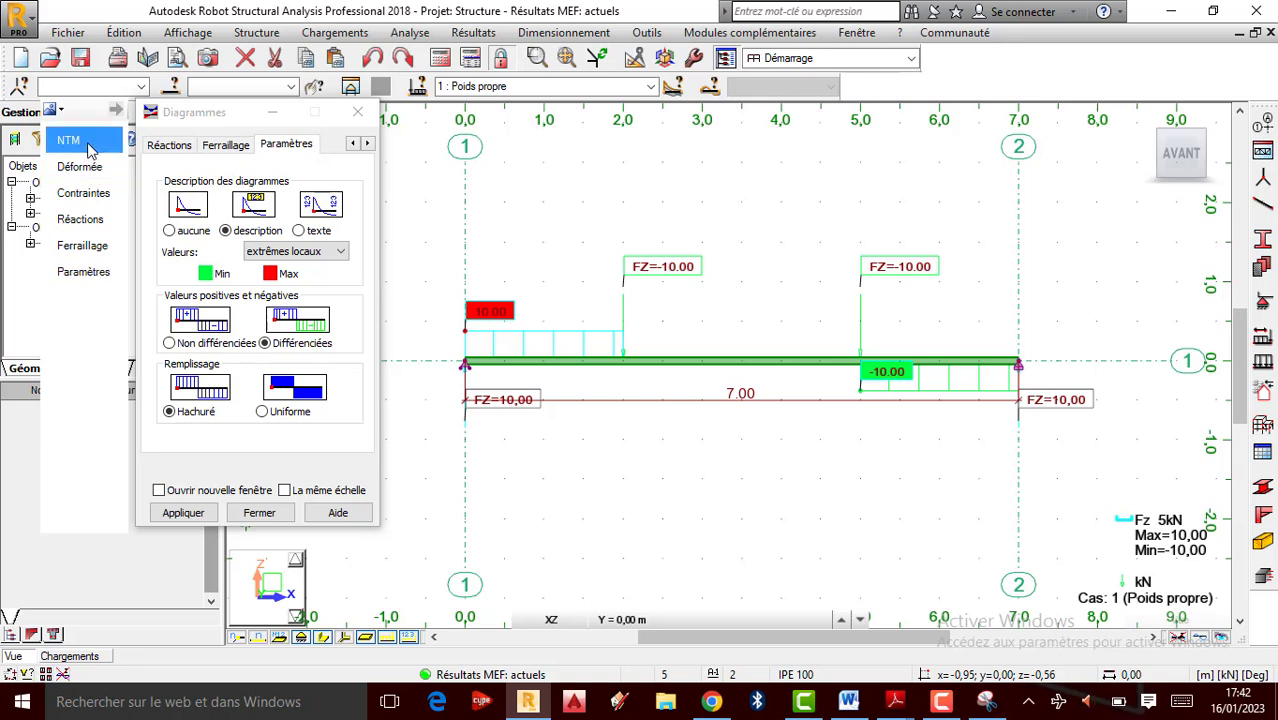
pyautogui.click(203, 258)
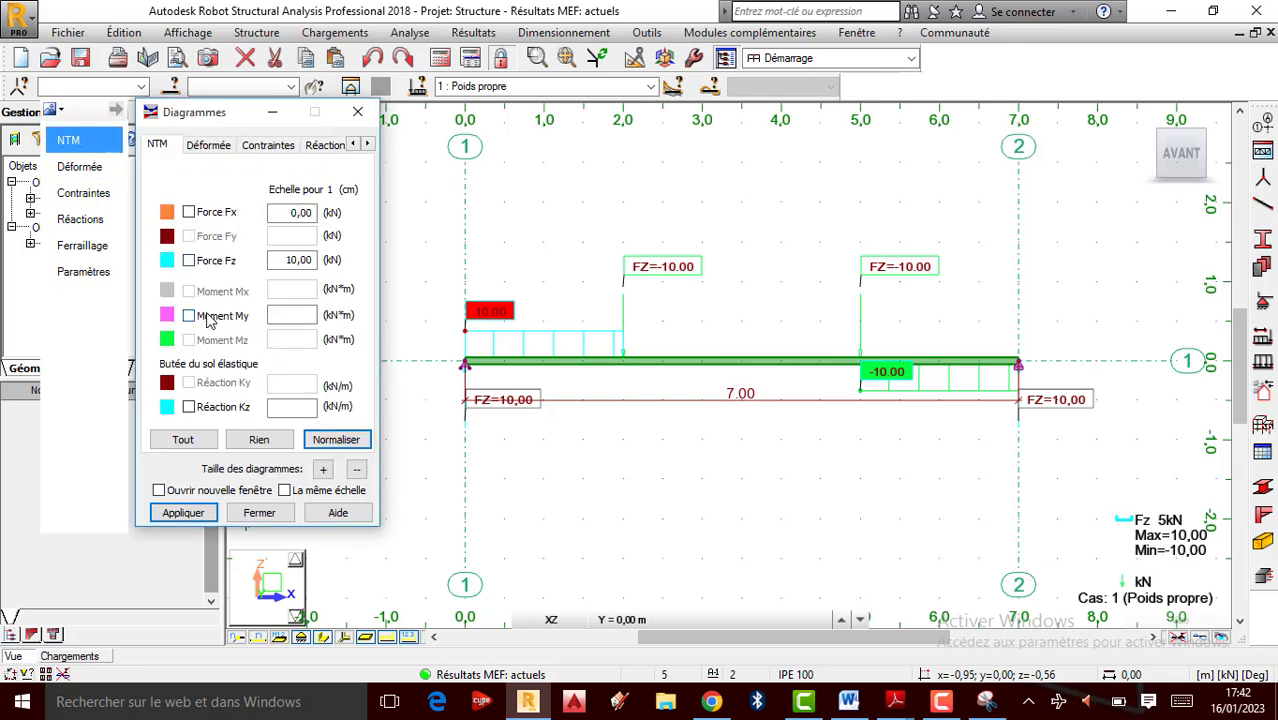
pyautogui.click(198, 512)
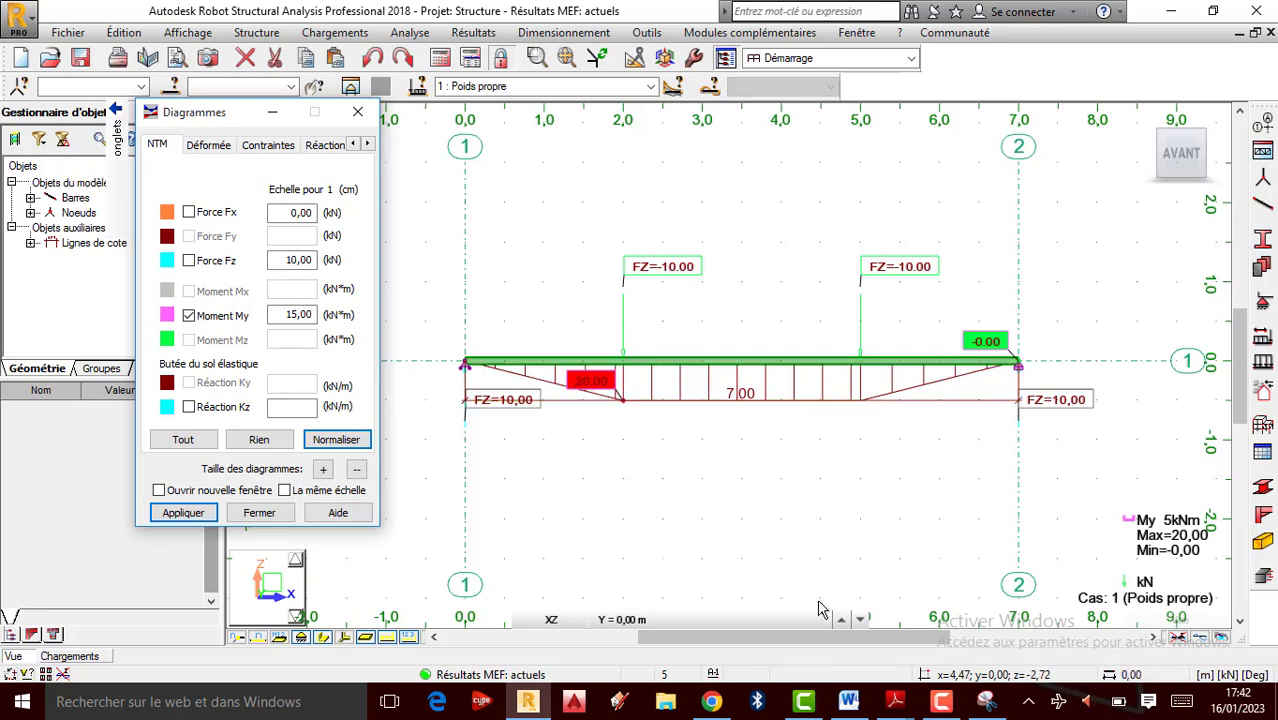
# Check the My diagram against the hand-calculated maximum and minimum moments in the screen capture tool, and return to Robot.
pyautogui.click(986, 701)
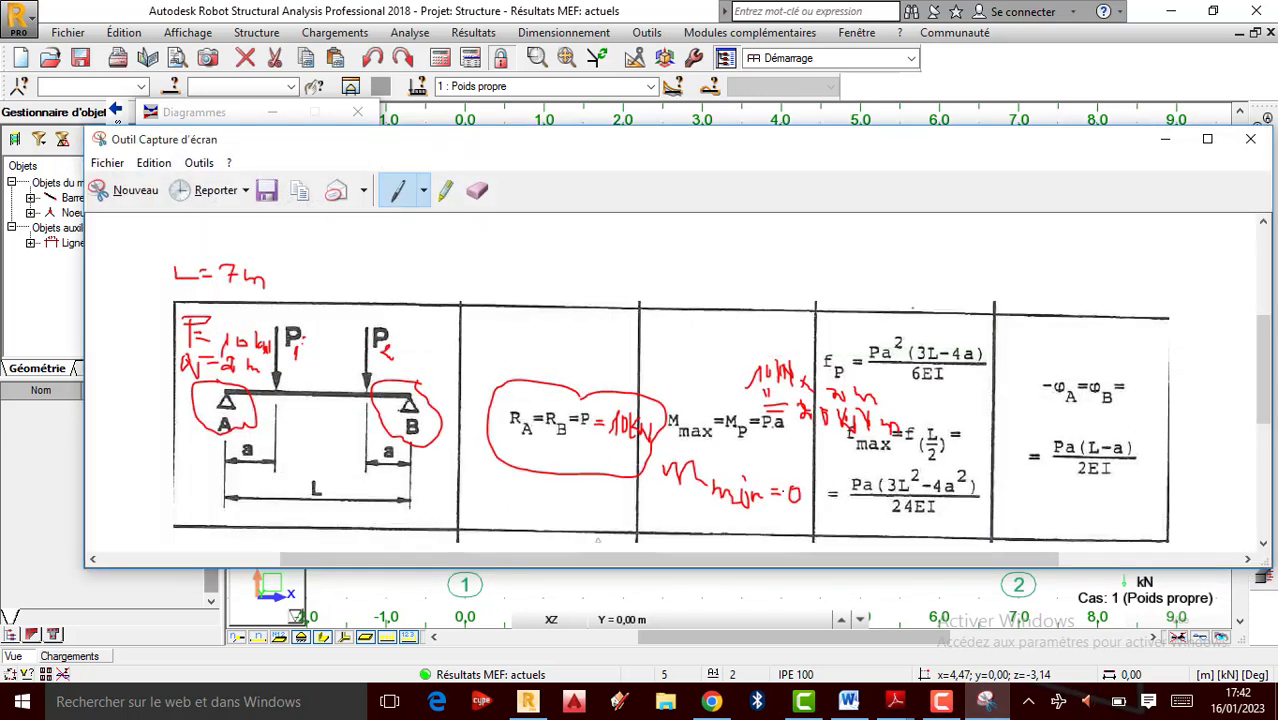
pyautogui.click(1165, 139)
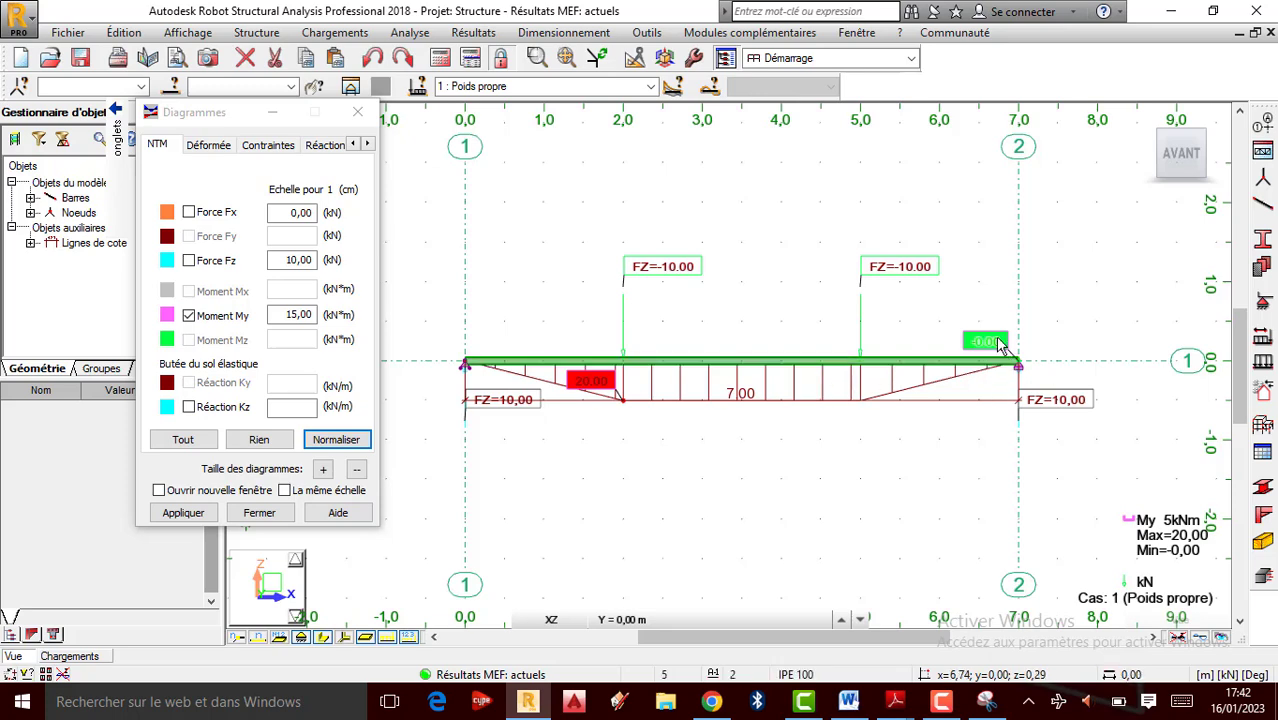
pyautogui.scroll(2, 746, 370)
pyautogui.scroll(-1, 746, 370)
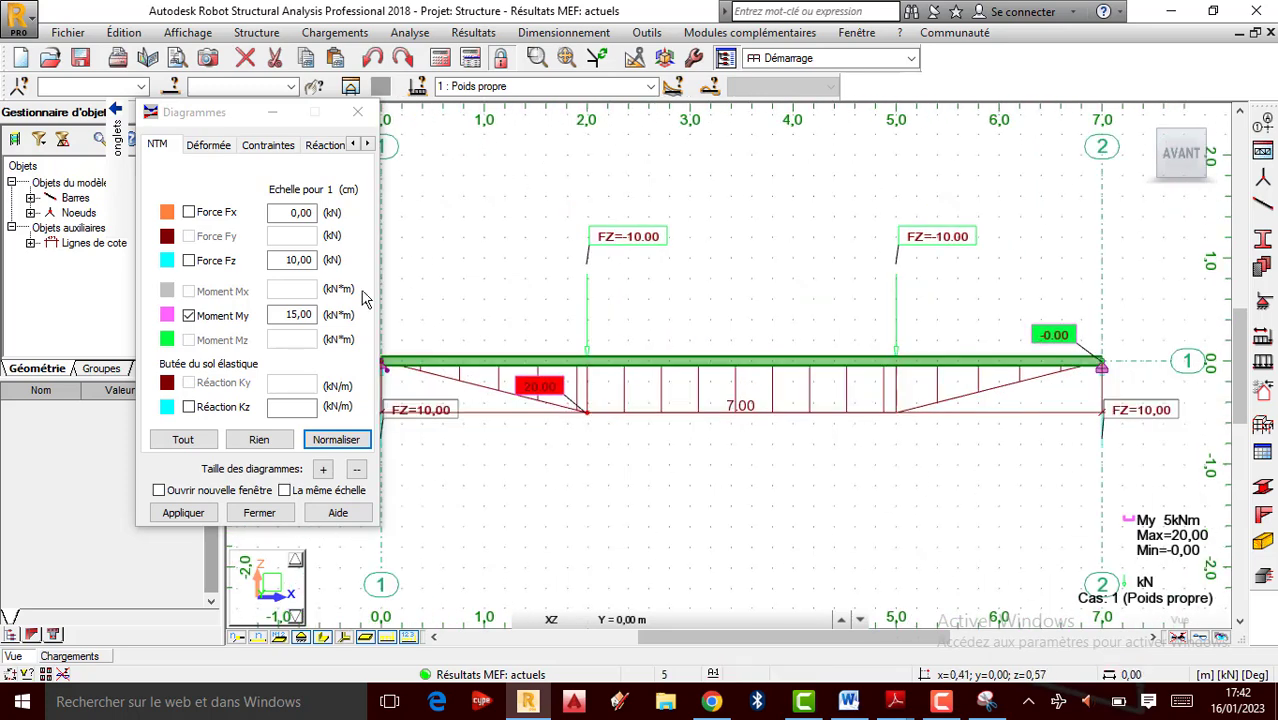
# Replace the My diagram with the elastic soil reaction Kz diagram, and clear it from the beam.
pyautogui.click(189, 315)
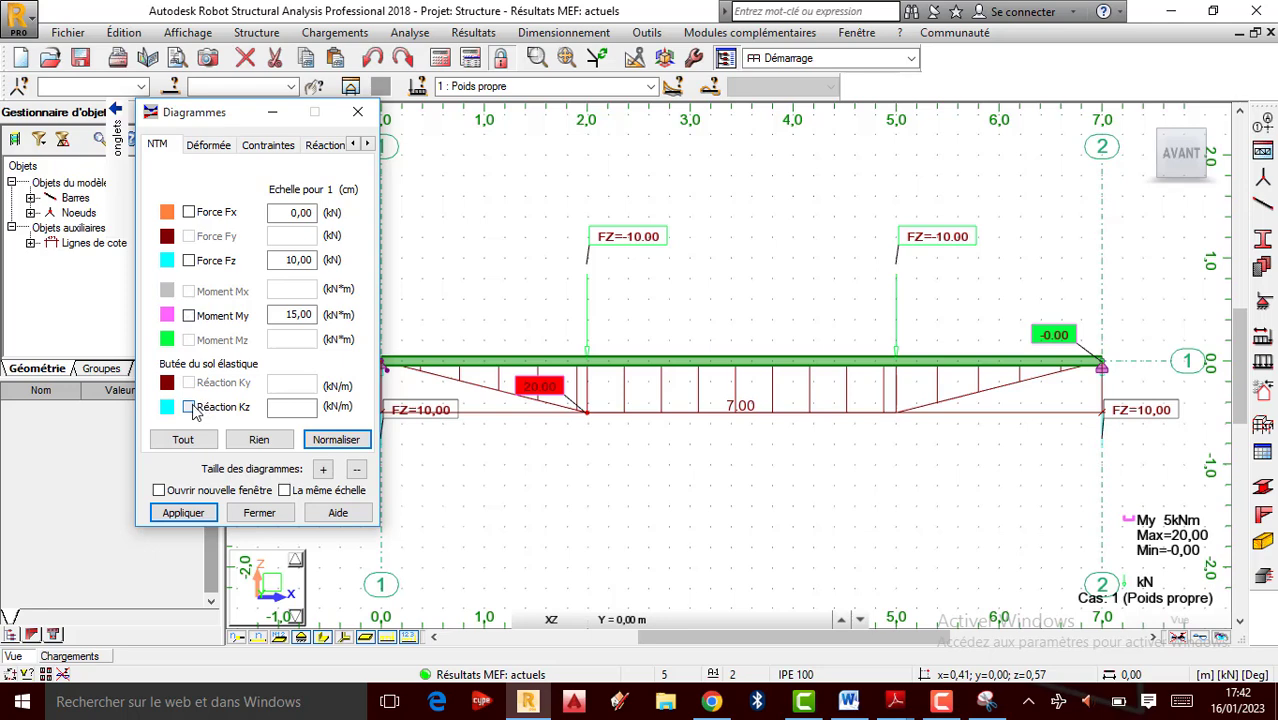
pyautogui.click(186, 513)
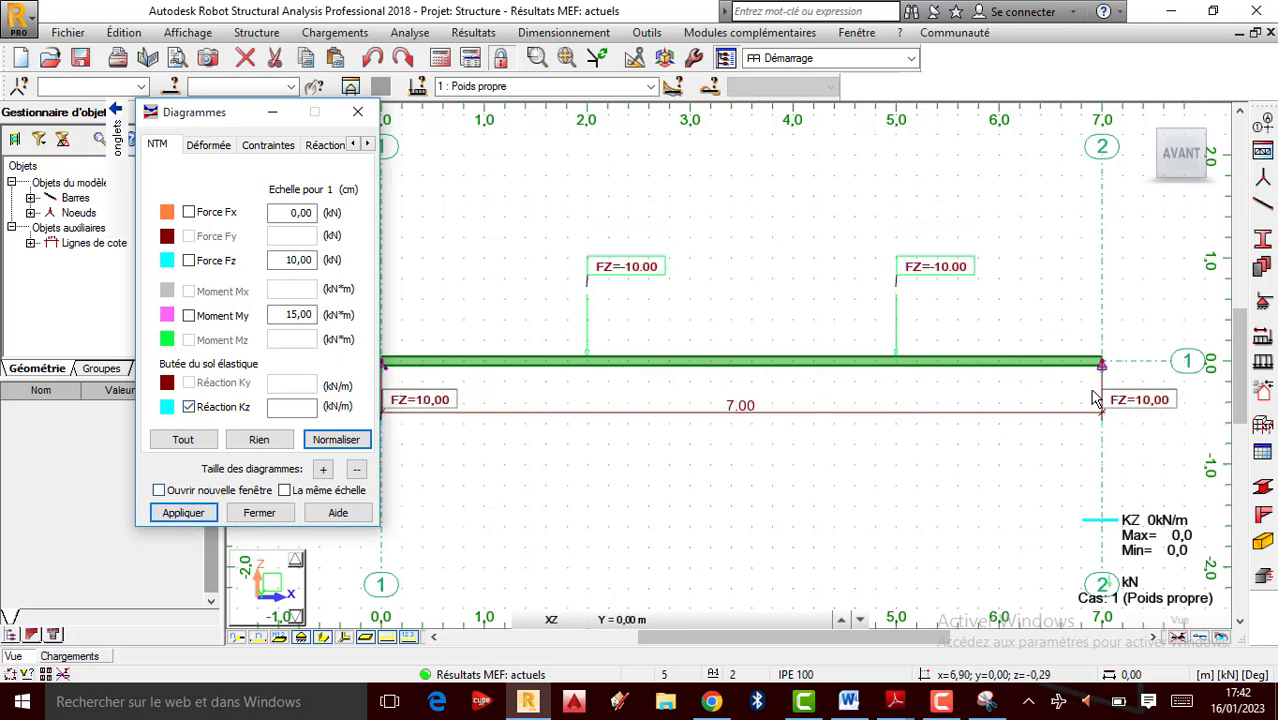
pyautogui.click(487, 368)
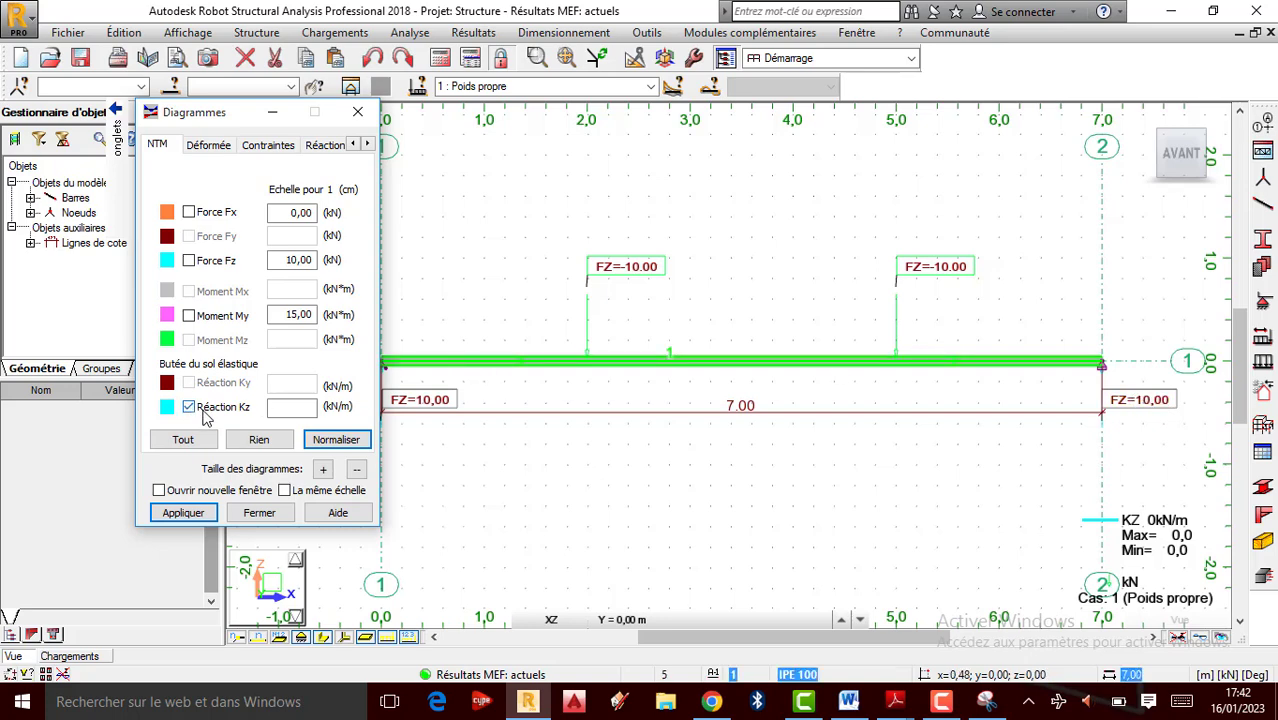
pyautogui.click(183, 513)
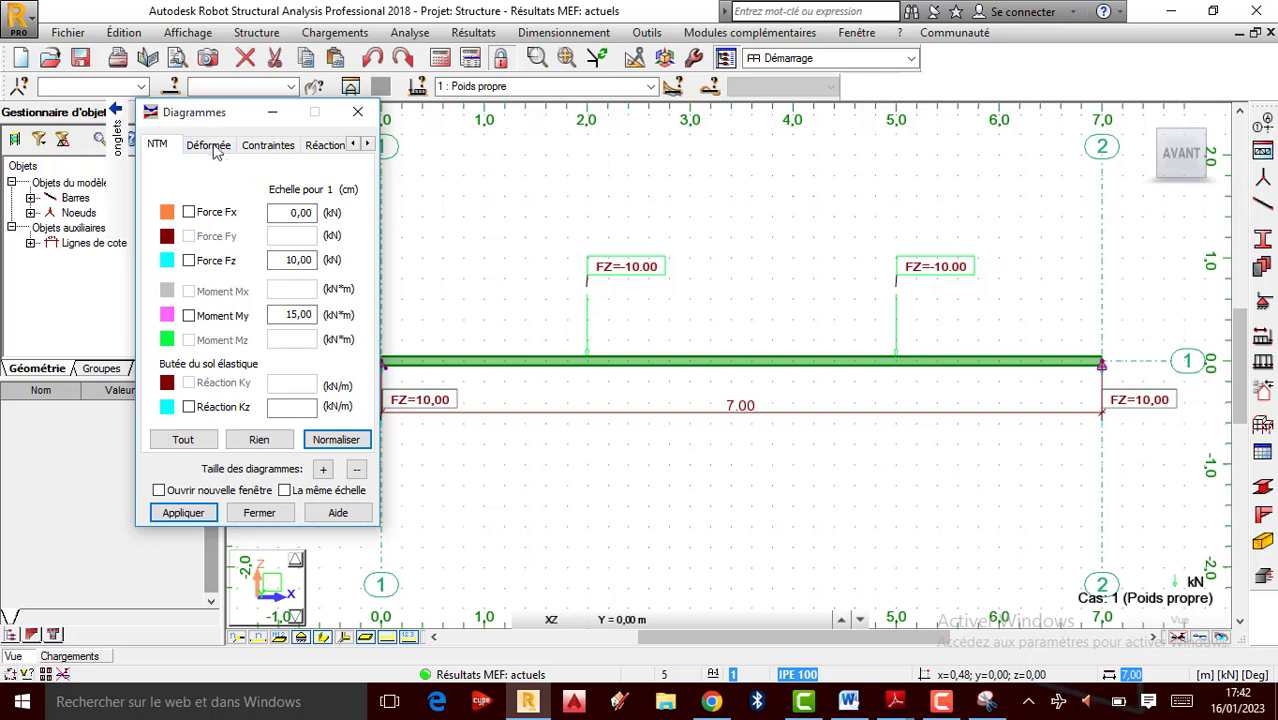
pyautogui.click(366, 145)
pyautogui.click(366, 145)
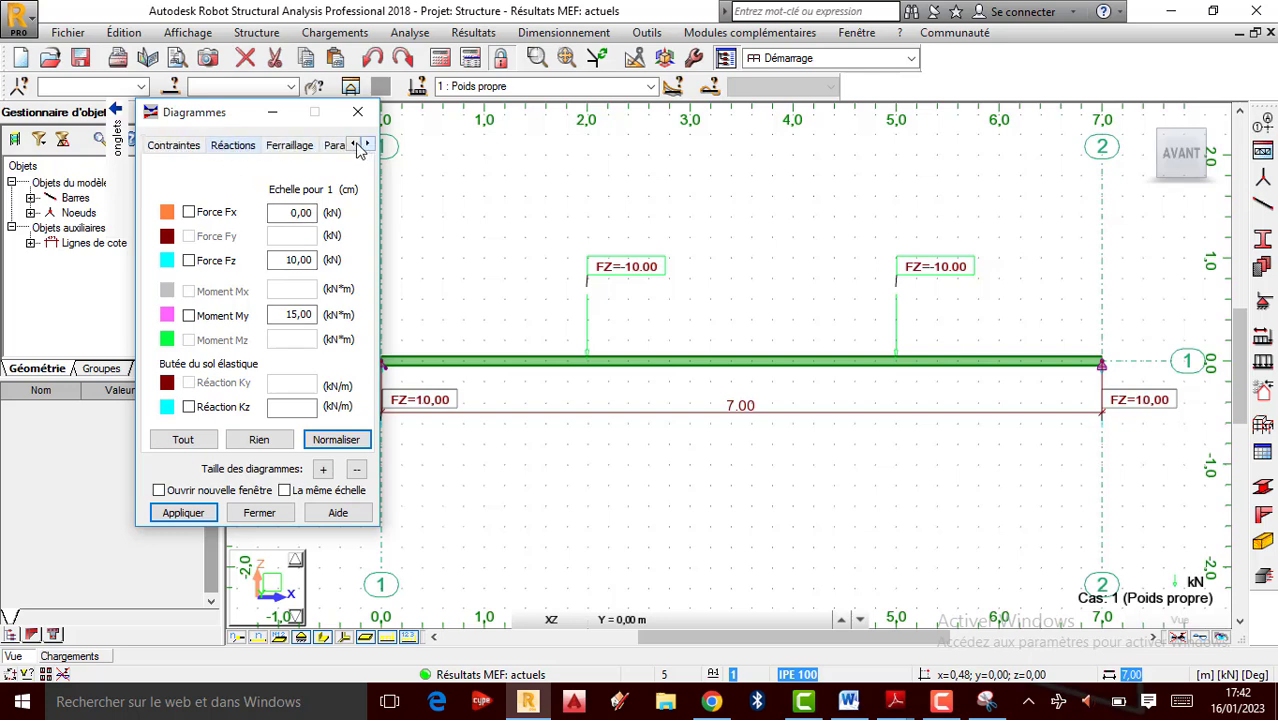
pyautogui.click(248, 148)
pyautogui.click(368, 144)
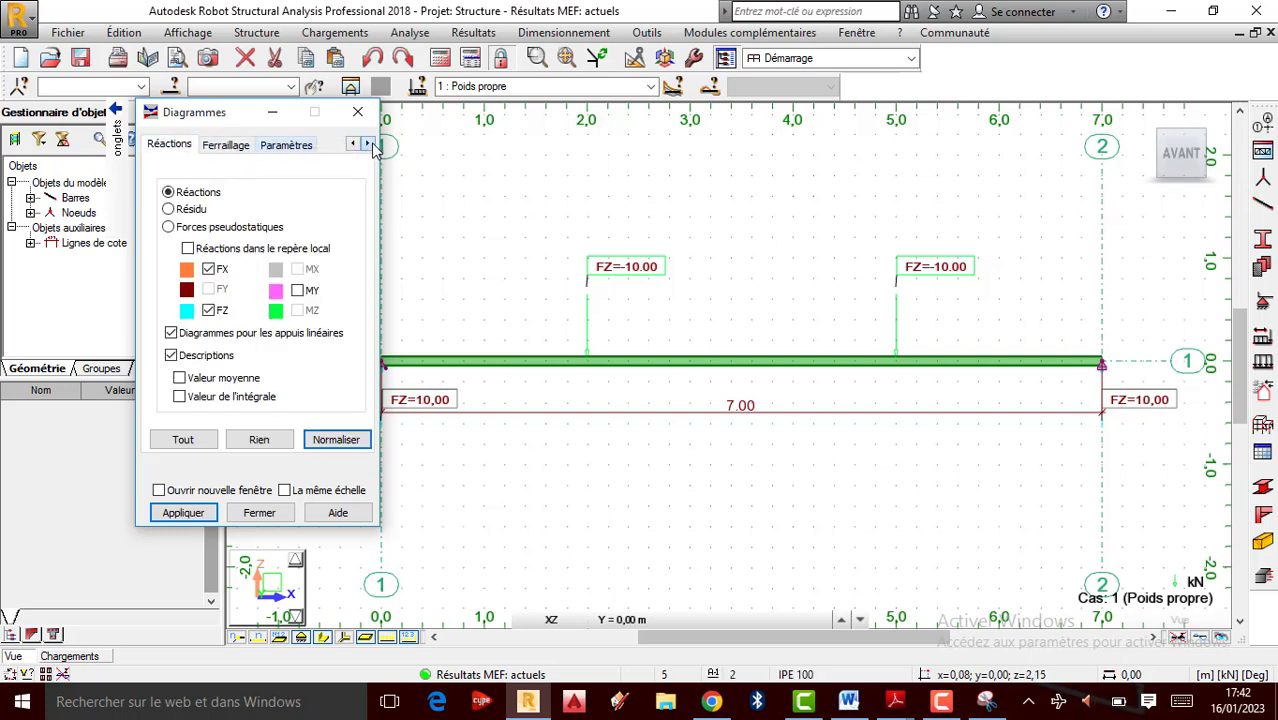
pyautogui.click(238, 148)
pyautogui.click(279, 148)
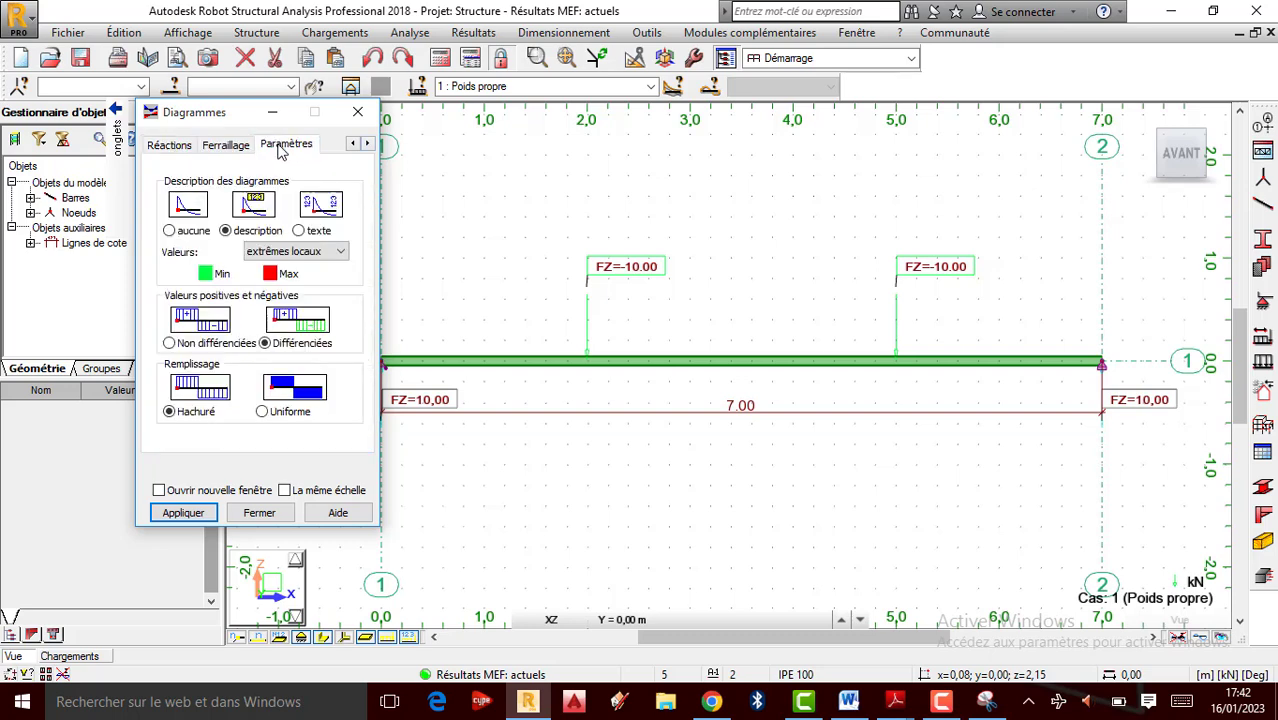
pyautogui.click(182, 148)
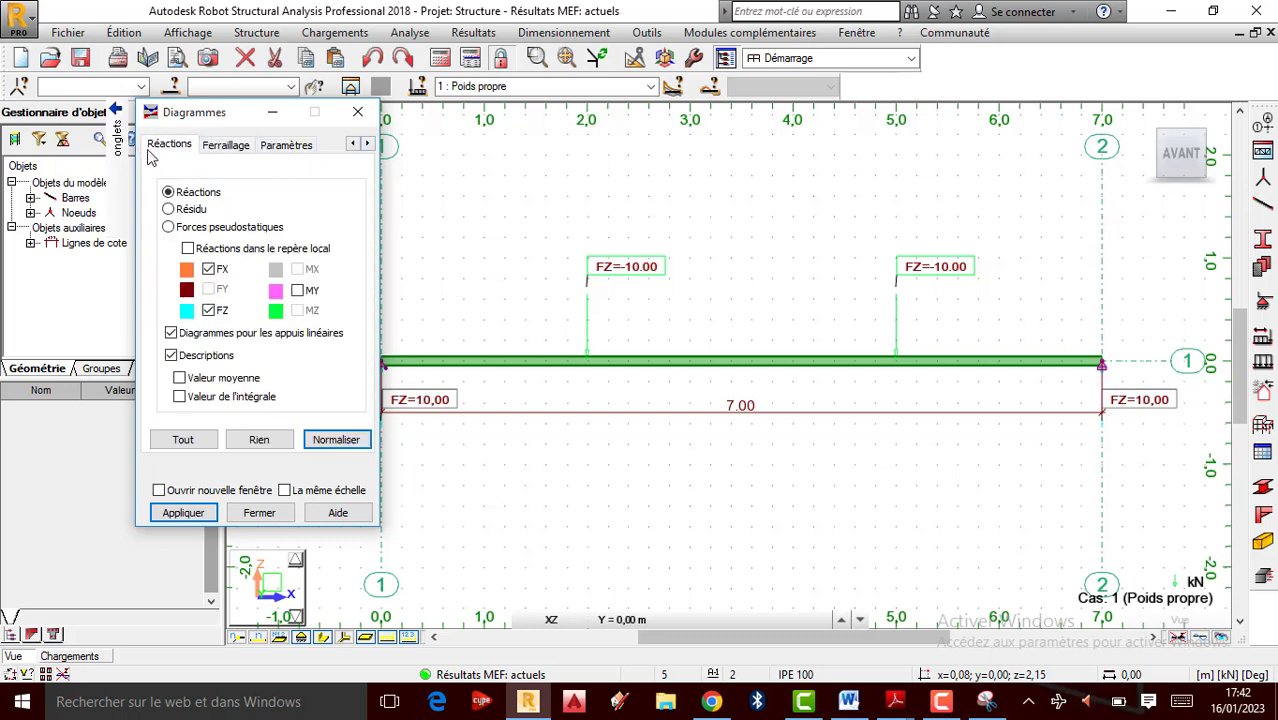
# Display the maximum normal stress S max diagram on the beam, and add the minimum normal stress S min diagram.
pyautogui.moveTo(112, 155)
pyautogui.click(86, 195)
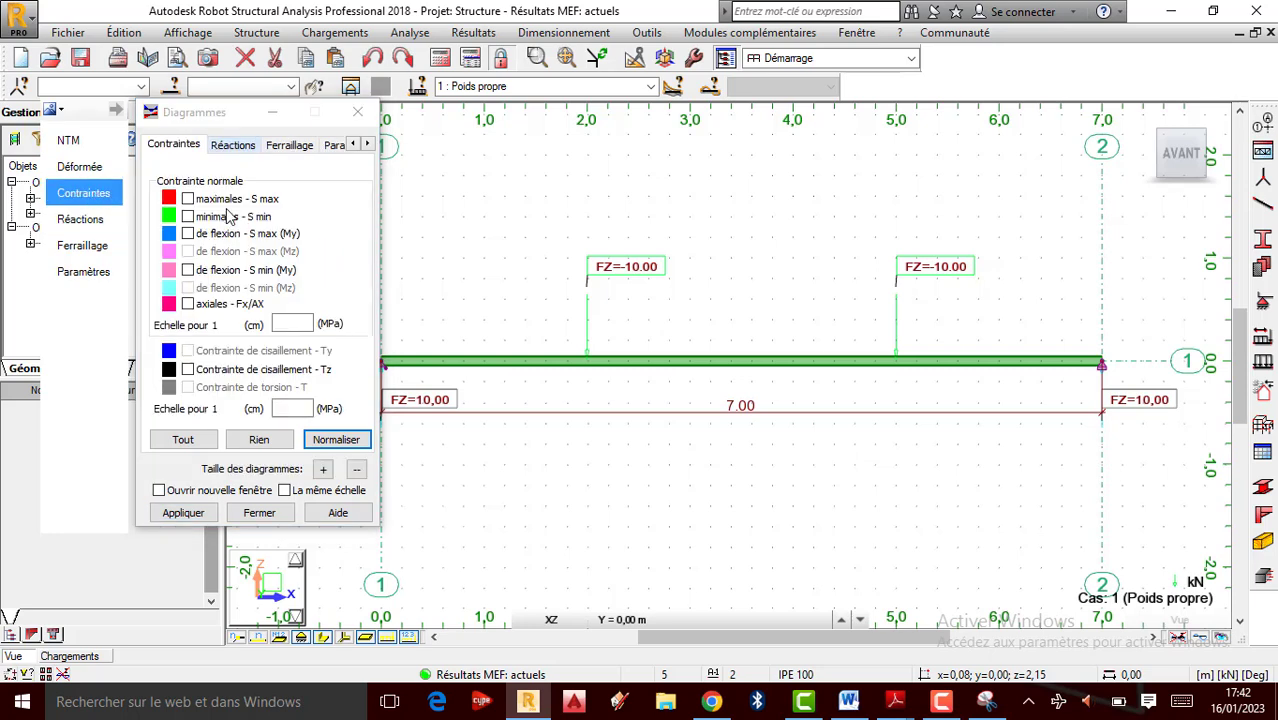
pyautogui.click(182, 513)
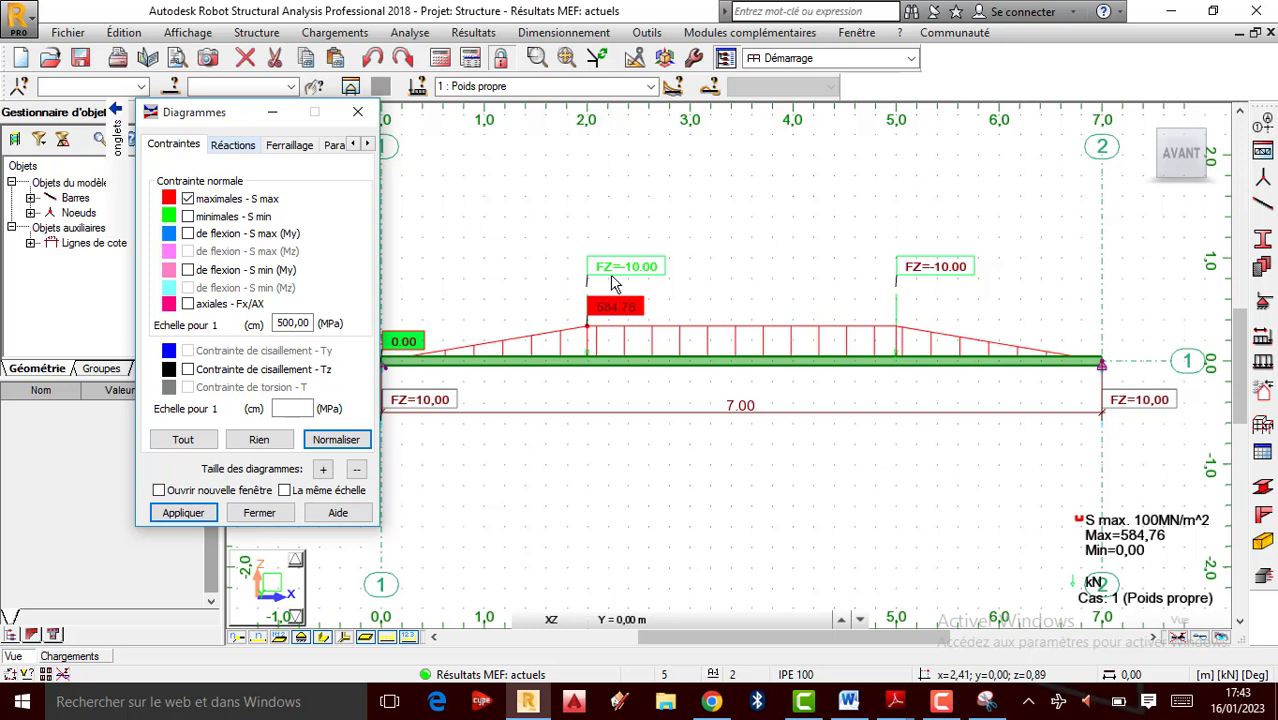
pyautogui.click(183, 513)
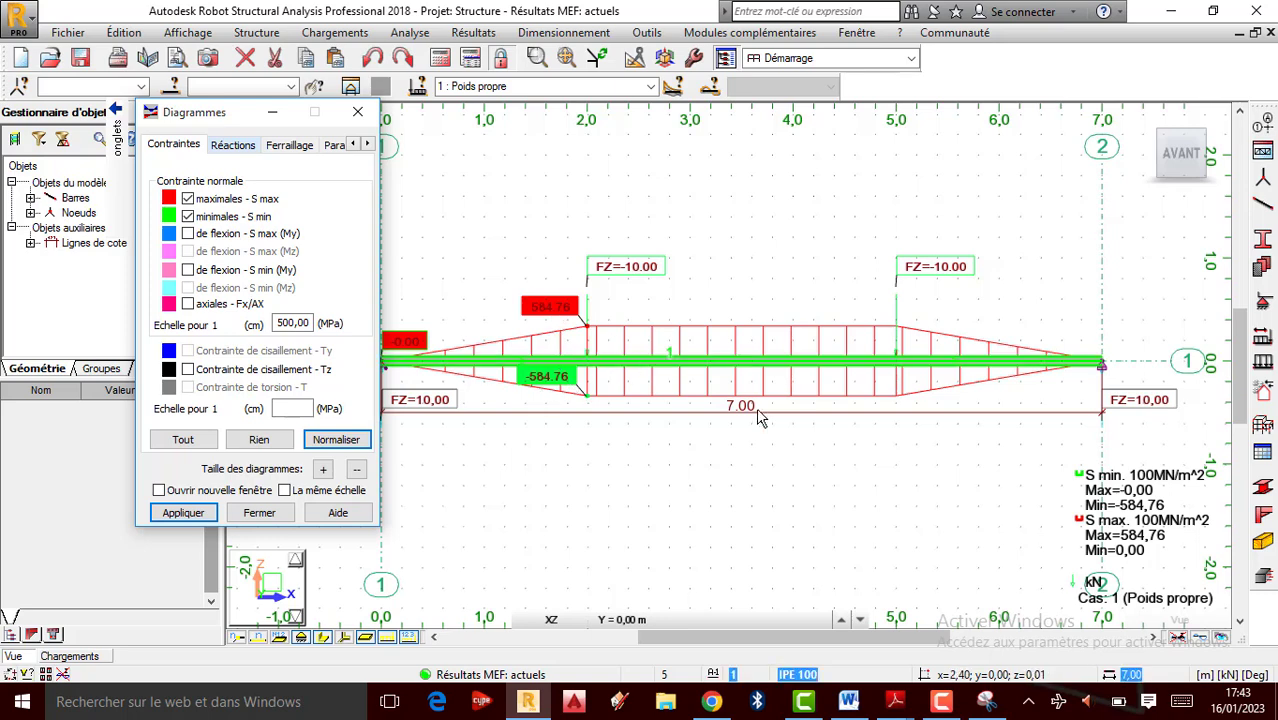
# Display in turn the bending stresses S max (My) and S min (My) and the shear stress Tz instead of the normal stress diagrams.
pyautogui.click(187, 216)
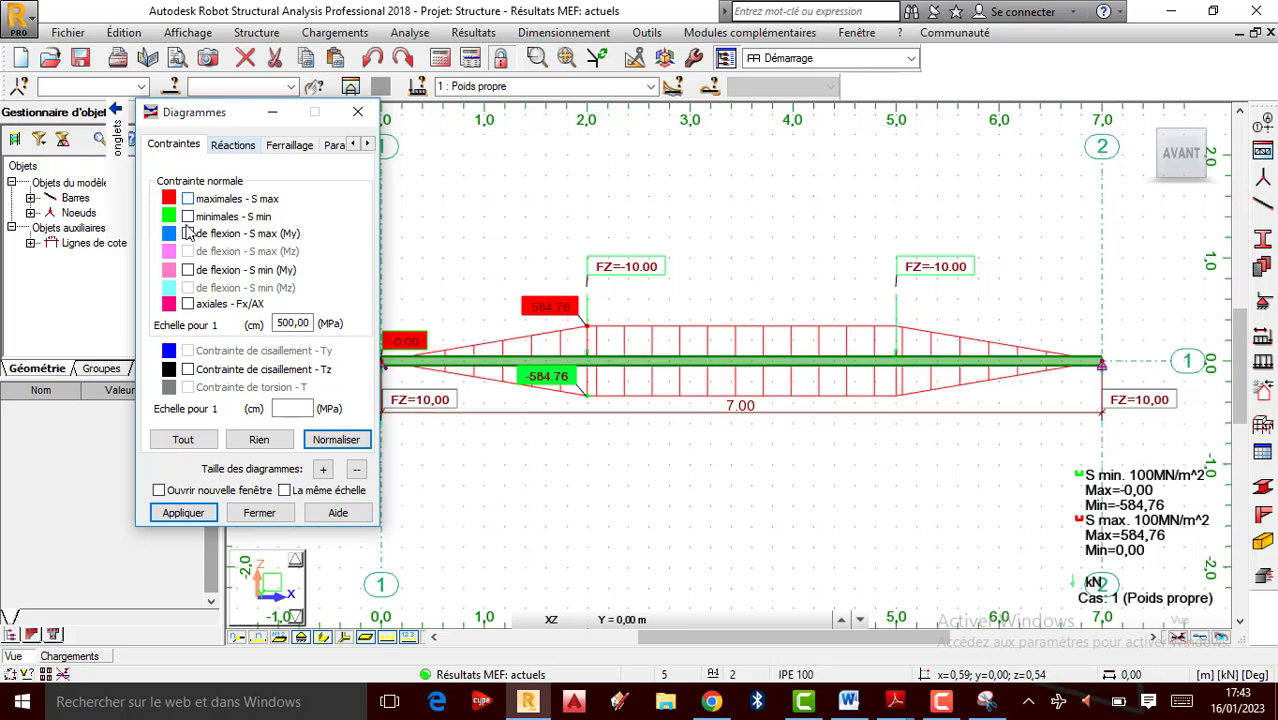
pyautogui.click(183, 512)
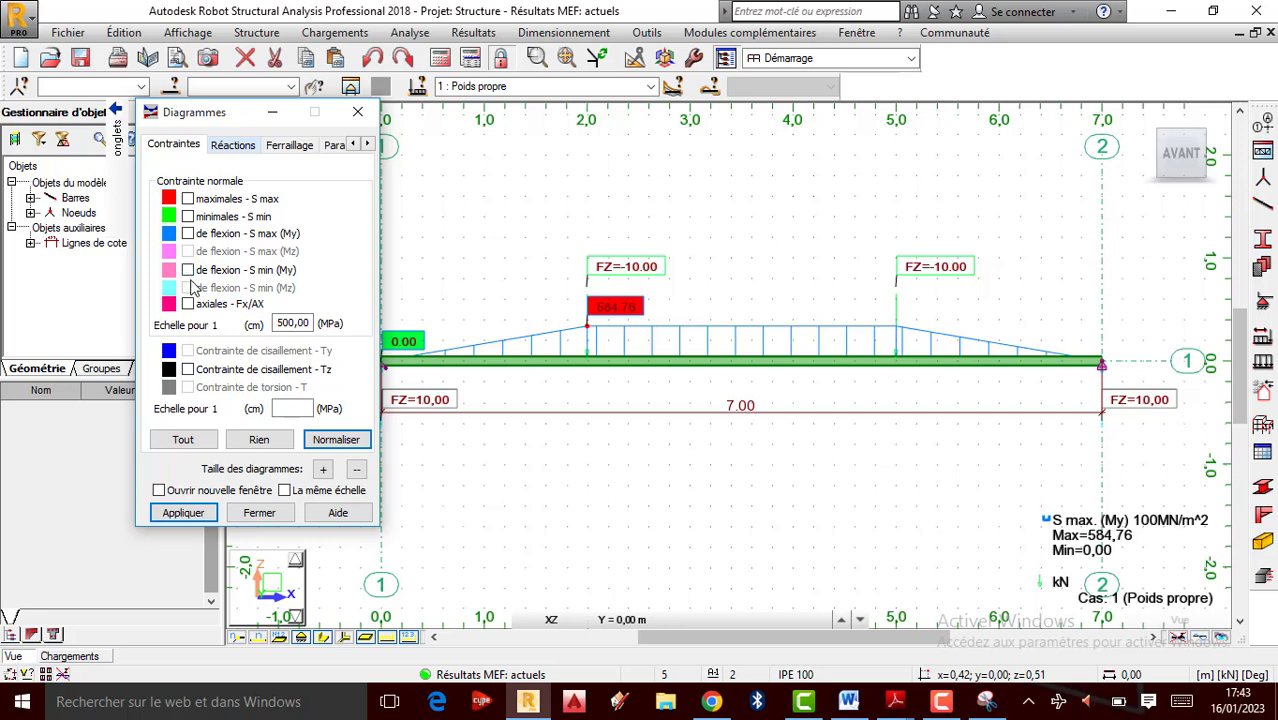
pyautogui.click(183, 512)
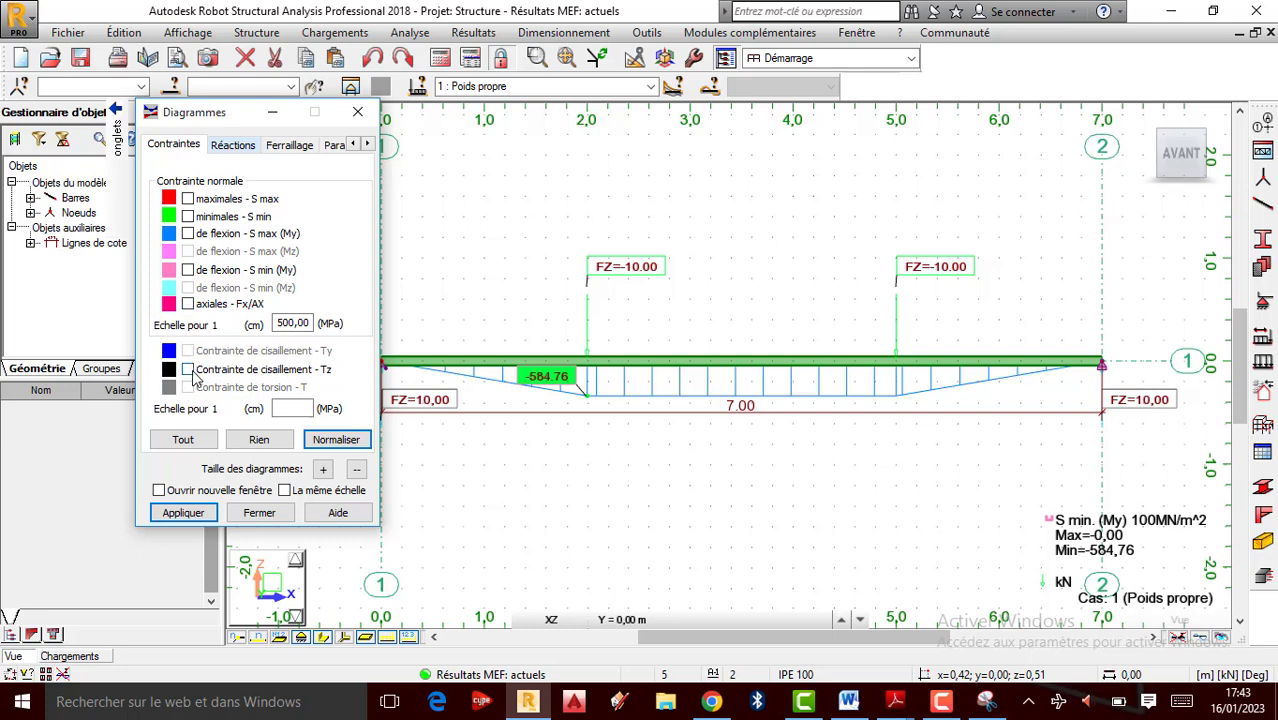
pyautogui.click(183, 512)
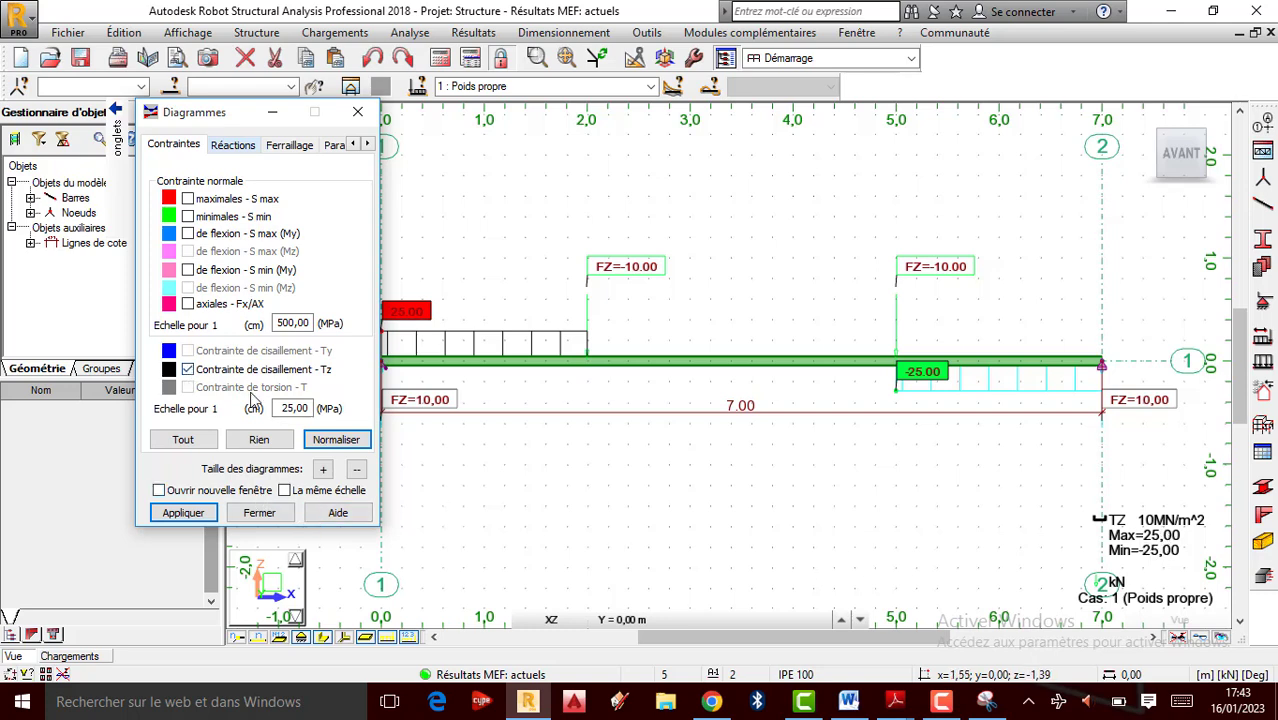
# Clear the shear stress Tz diagram from the beam and display its deformed shape with the exact deformation for bars.
pyautogui.click(258, 440)
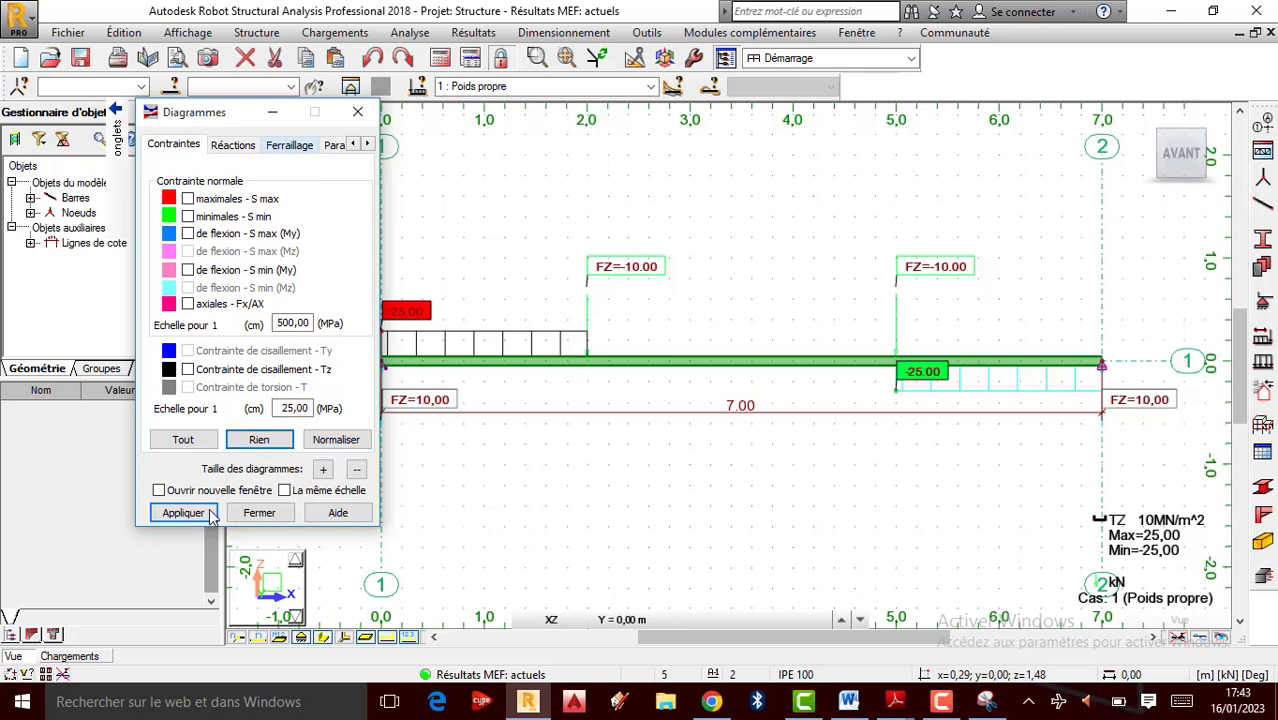
pyautogui.click(183, 512)
pyautogui.moveTo(117, 139)
pyautogui.click(79, 166)
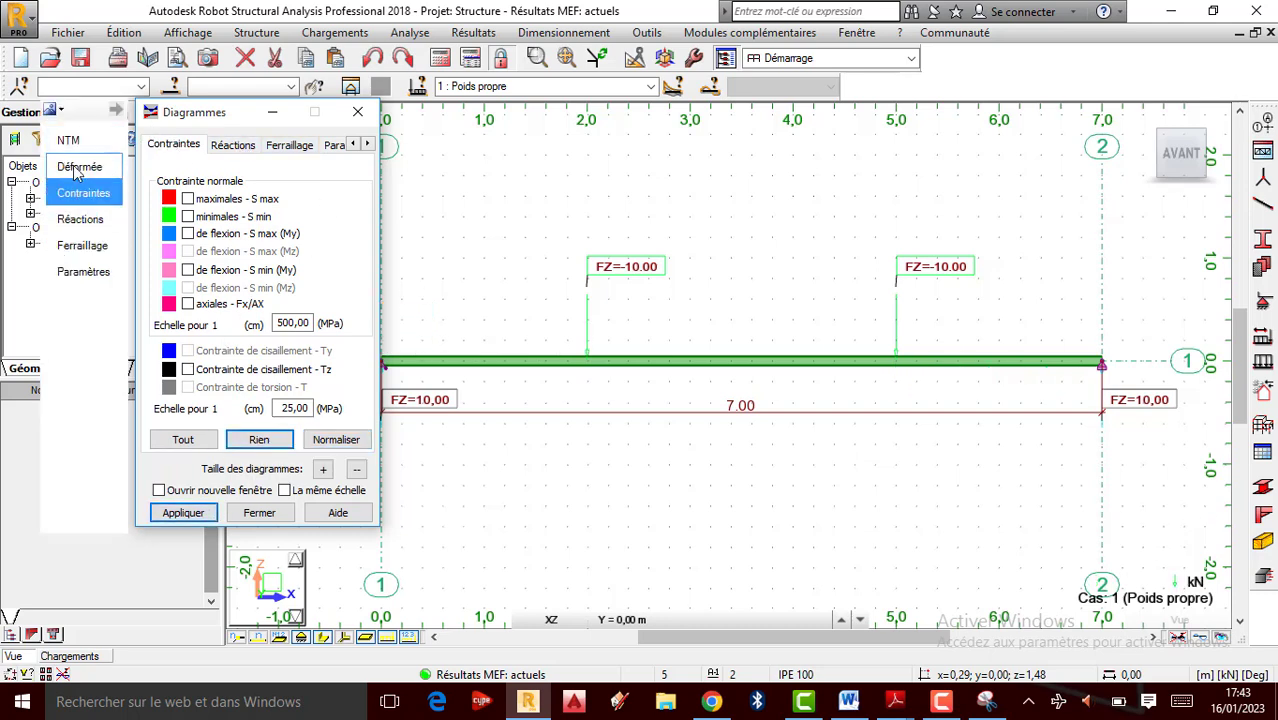
pyautogui.click(212, 209)
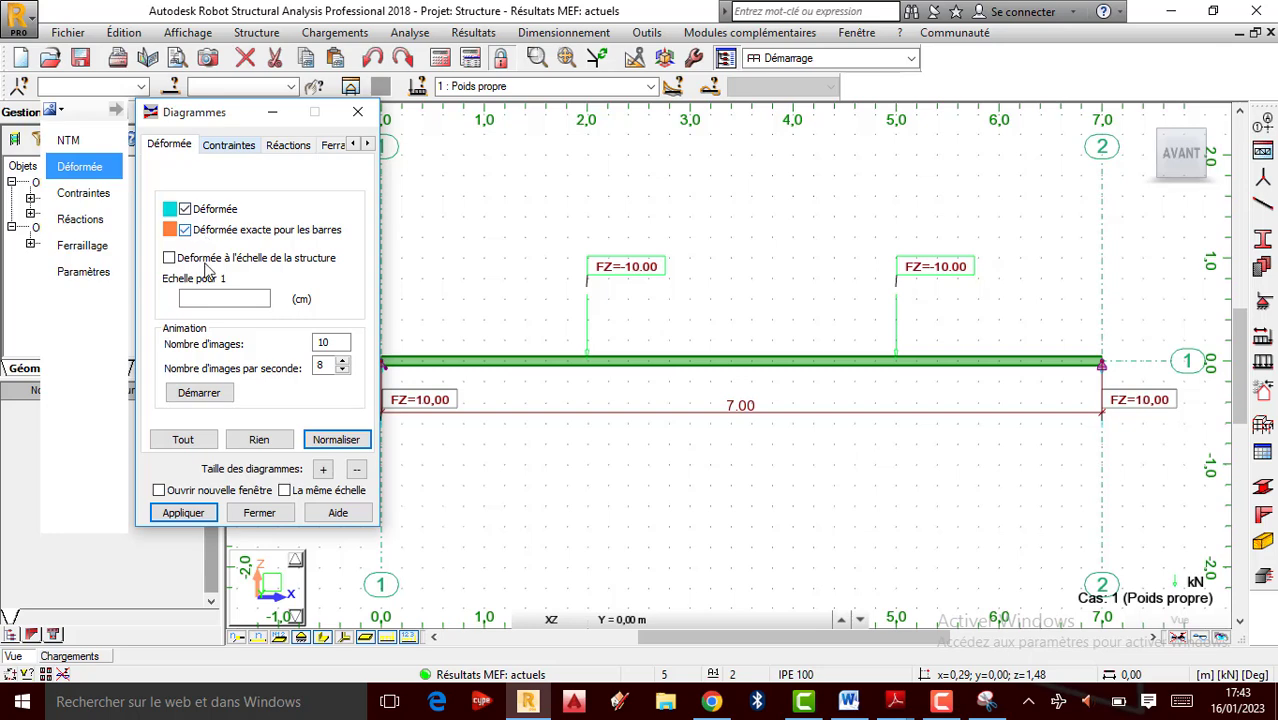
pyautogui.click(183, 512)
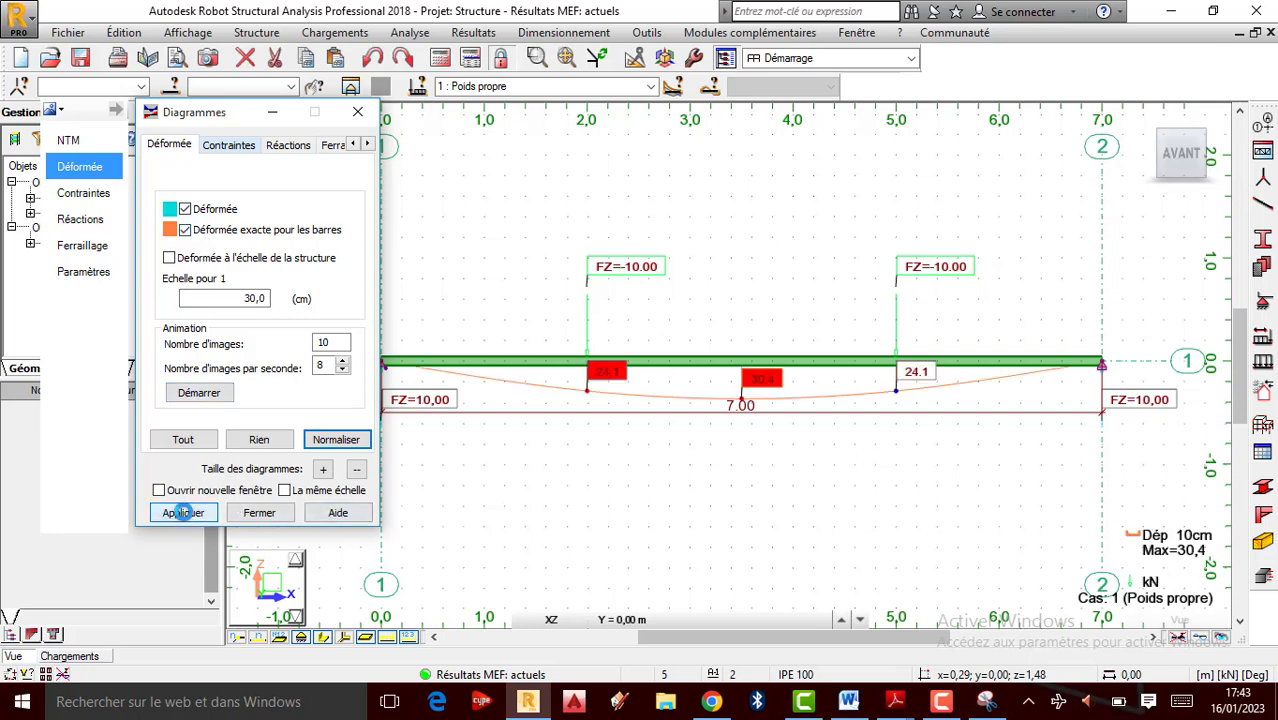
# Animate the beam's deformed shape, consult the deflection formulas in the screen capture tool, and return to Robot to close the animation.
pyautogui.click(228, 393)
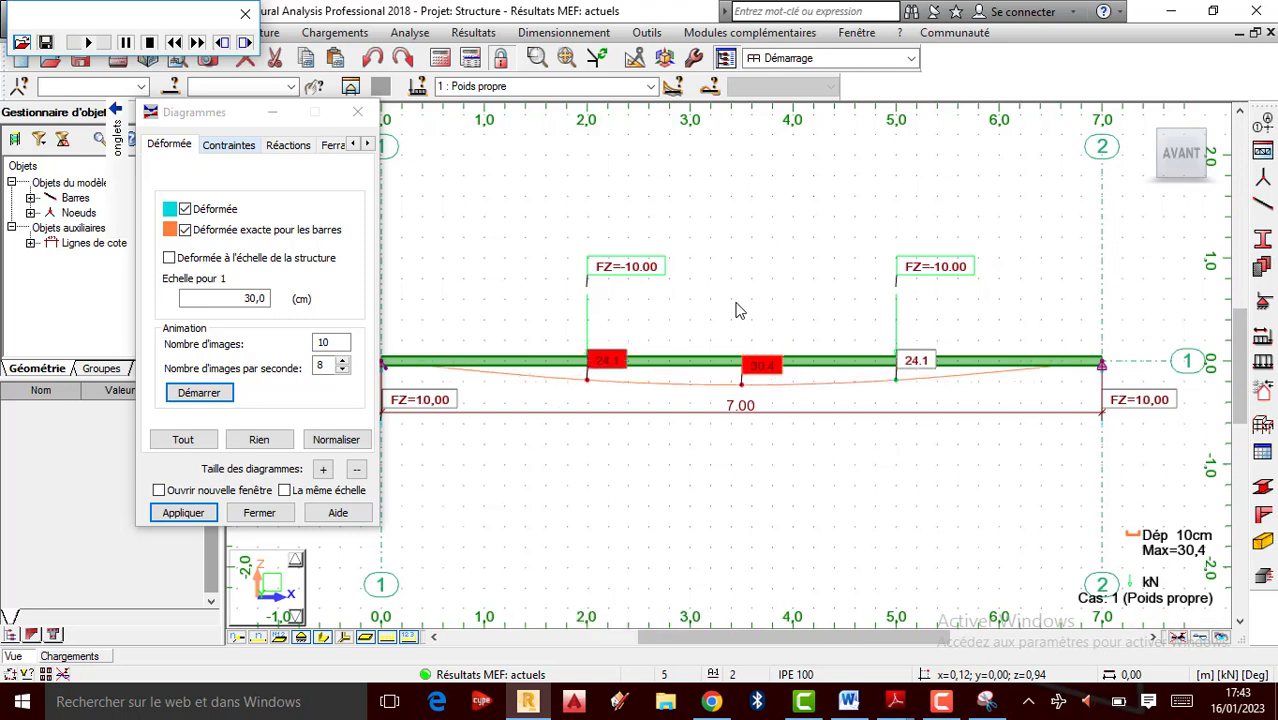
pyautogui.click(985, 702)
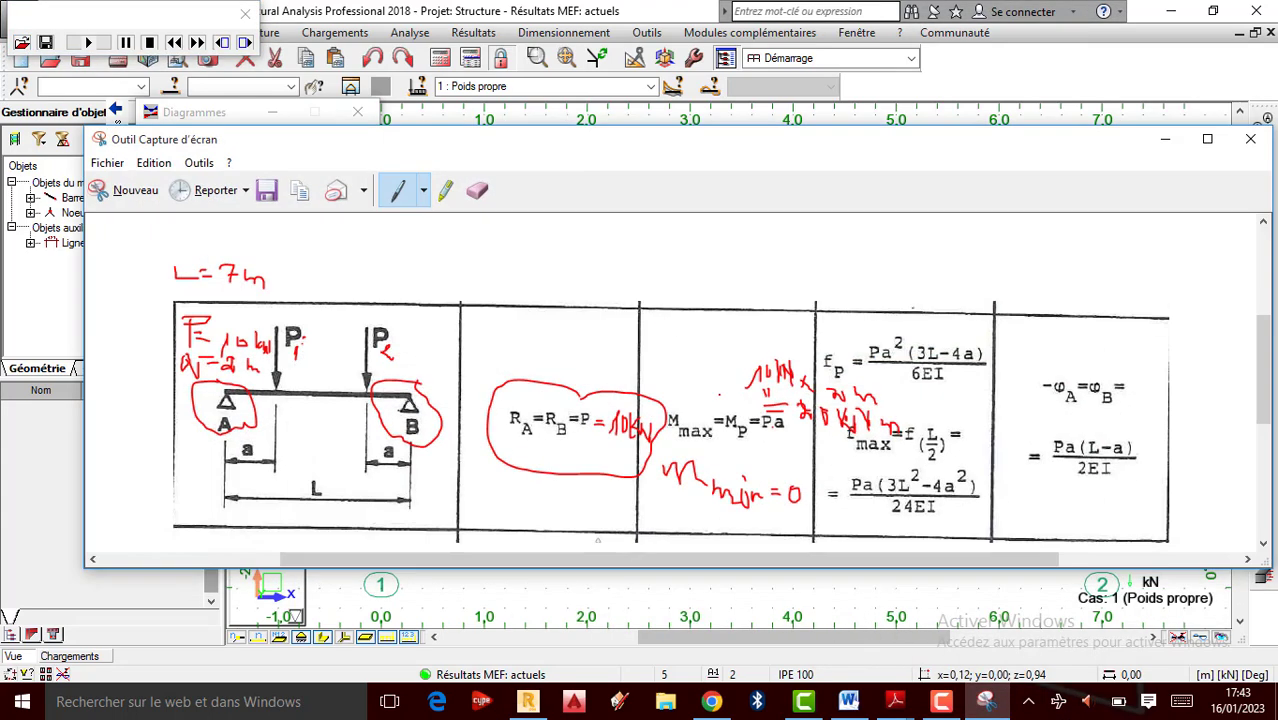
pyautogui.click(1165, 139)
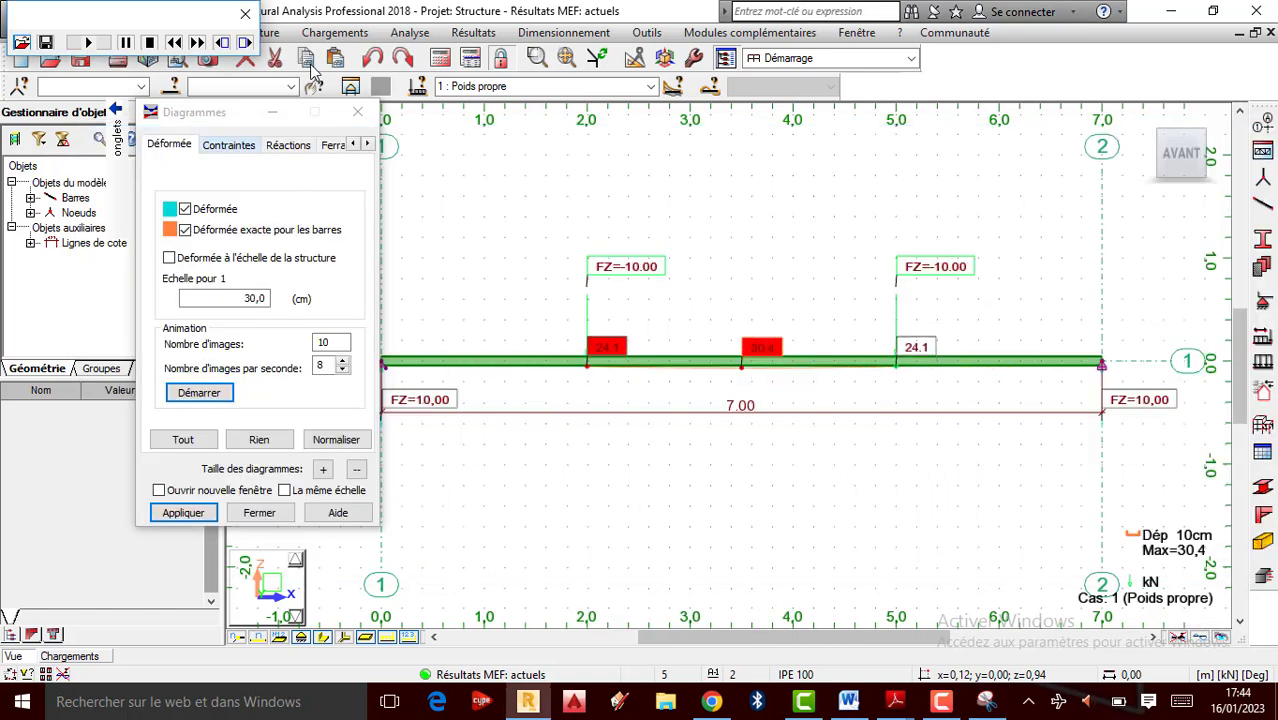
pyautogui.click(245, 14)
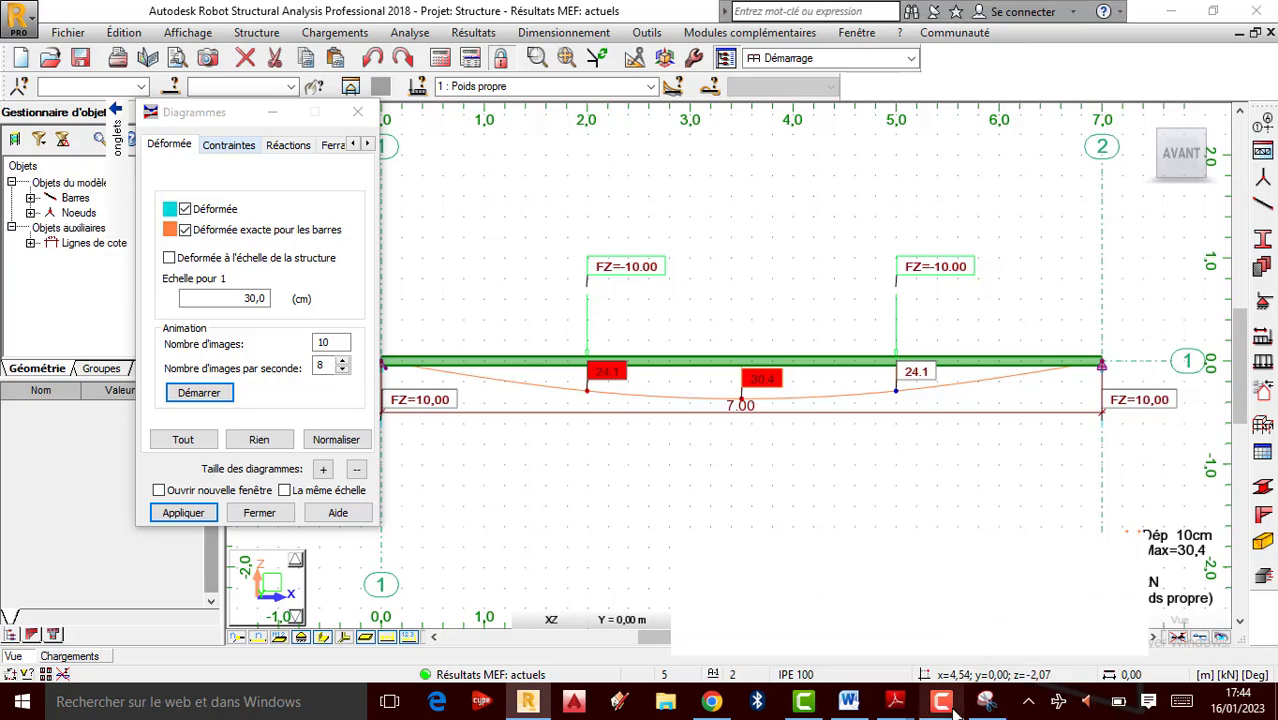
pyautogui.click(983, 702)
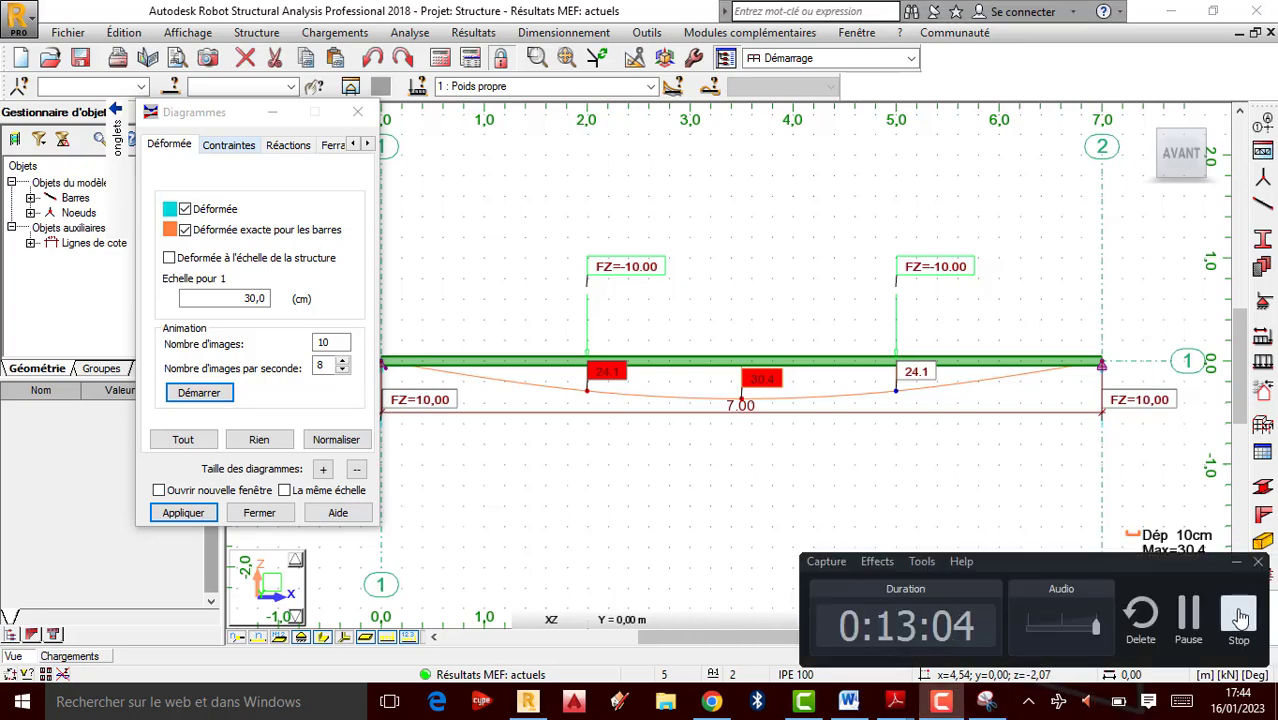
pyautogui.click(1236, 612)
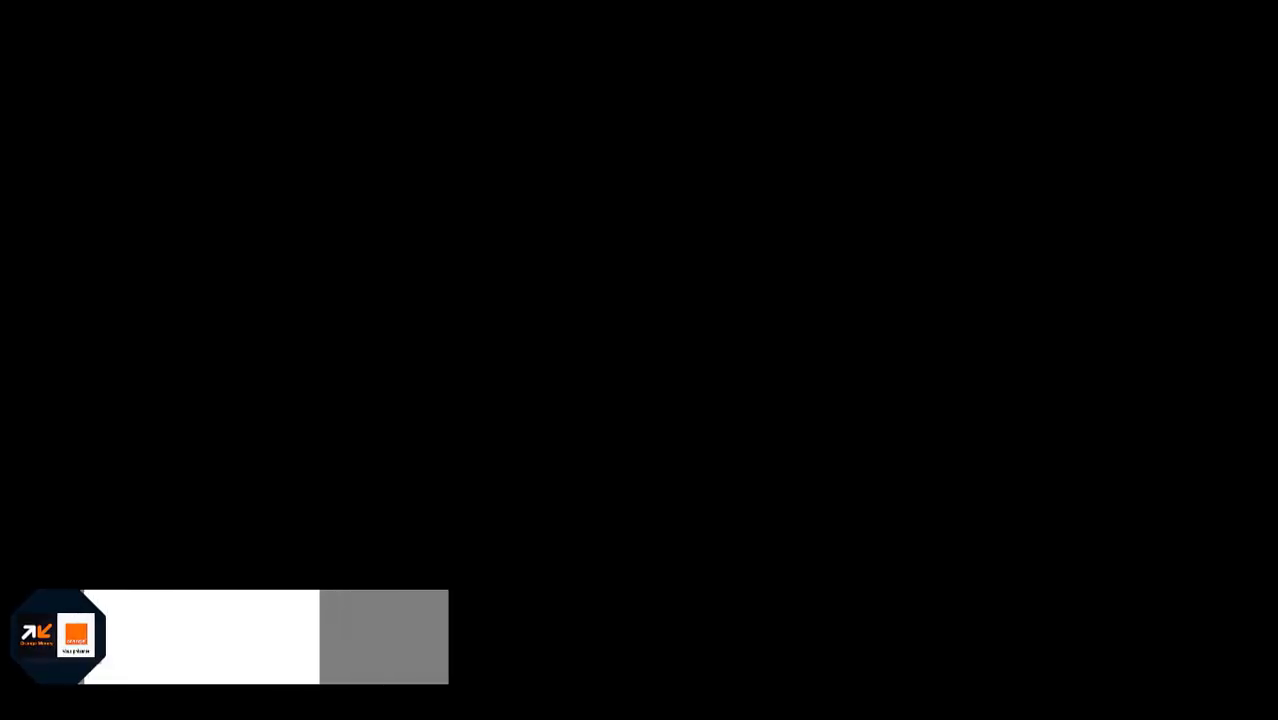